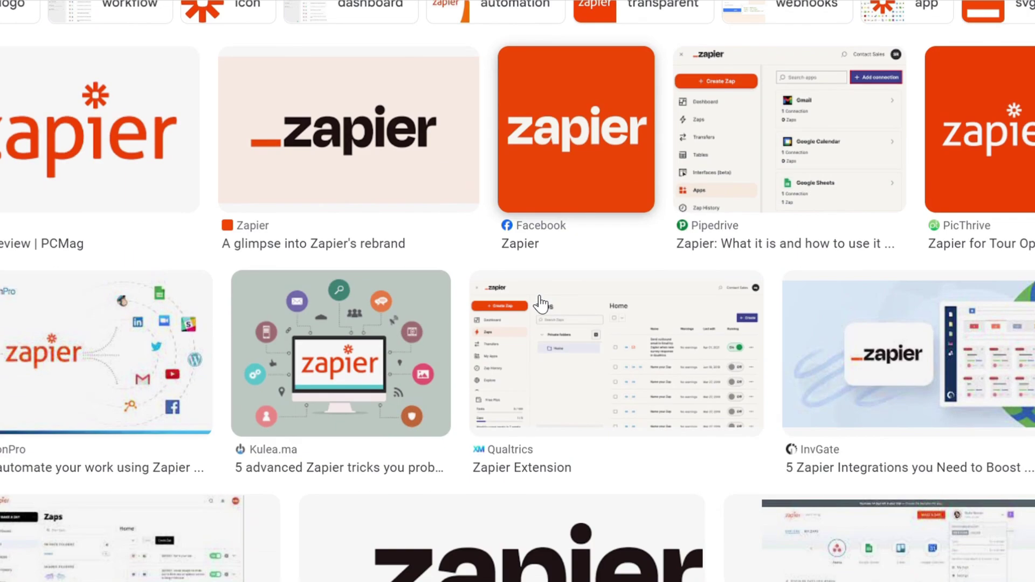
# - Sign in to the OpenAI API platform and go to the API keys page
pyautogui.scroll(-1, 540, 305)
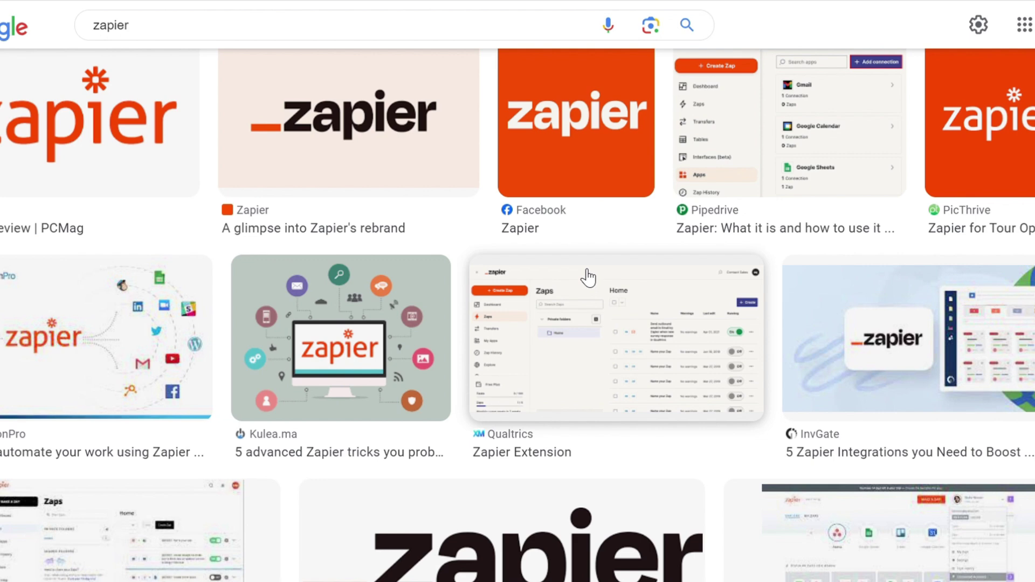
pyautogui.scroll(2, 588, 277)
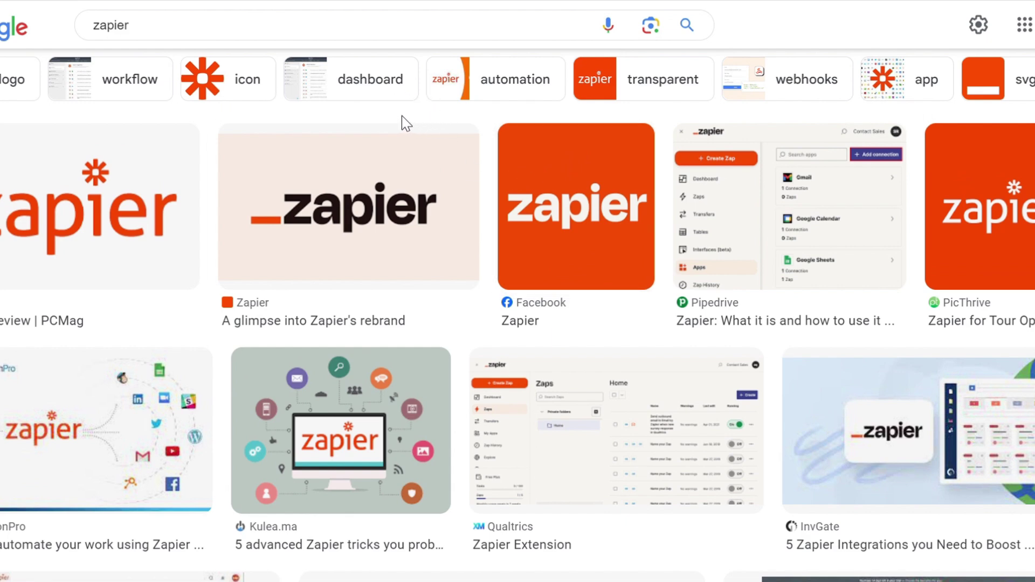
pyautogui.scroll(-3, 414, 308)
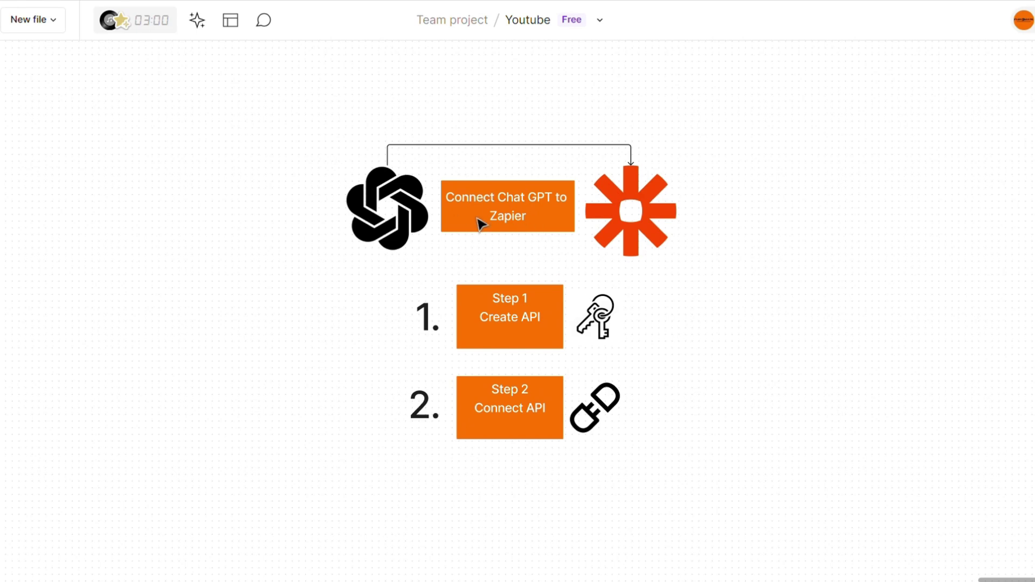
pyautogui.hscroll(-2, 629, 210)
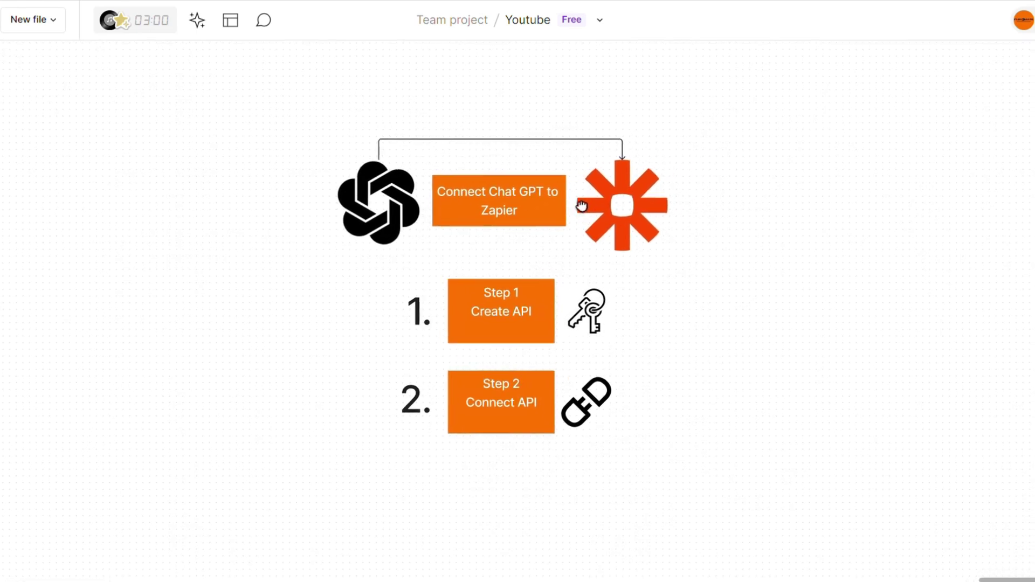
pyautogui.moveTo(617, 210); pyautogui.dragTo(617, 197)
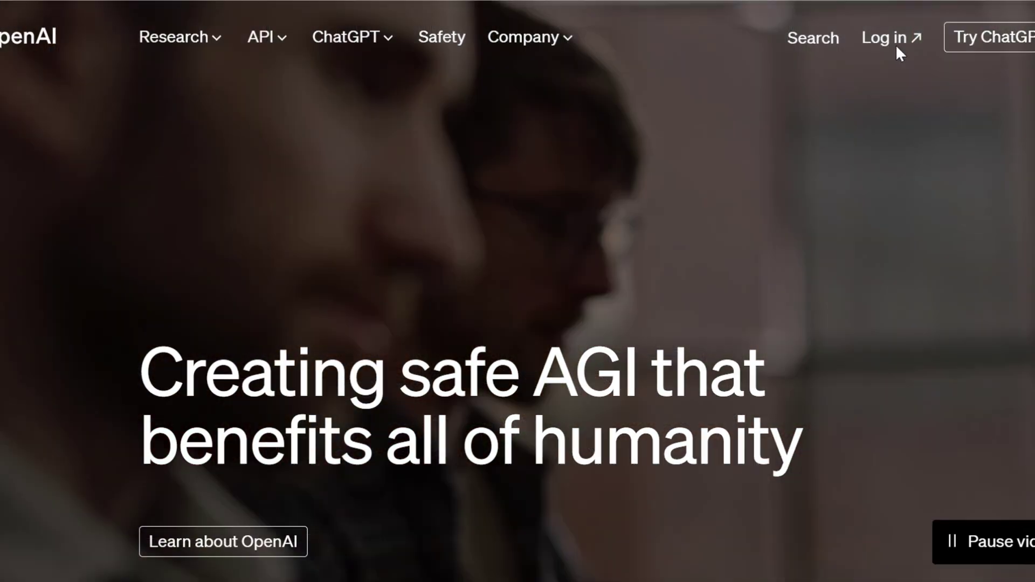
pyautogui.click(895, 45)
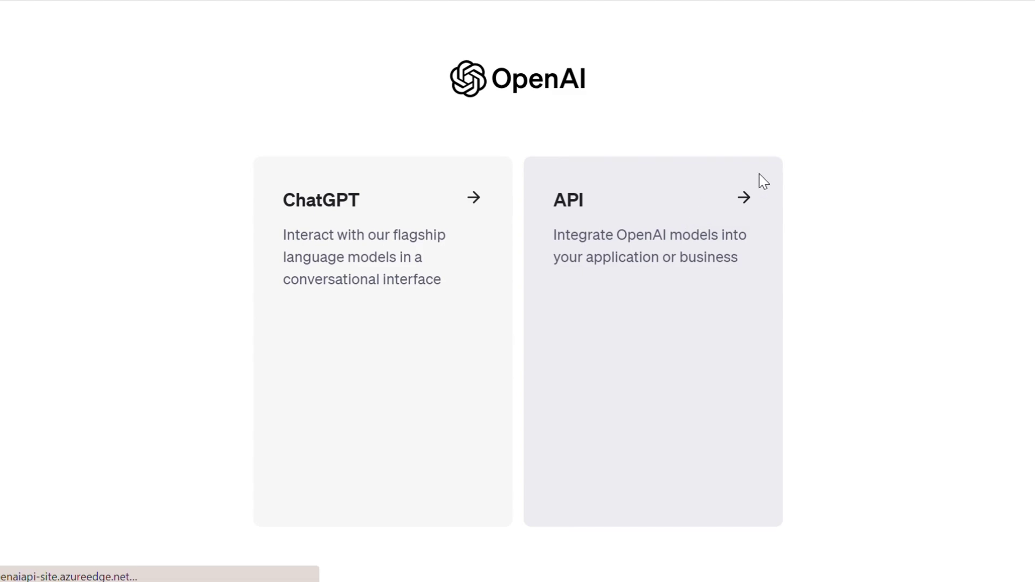
pyautogui.click(767, 176)
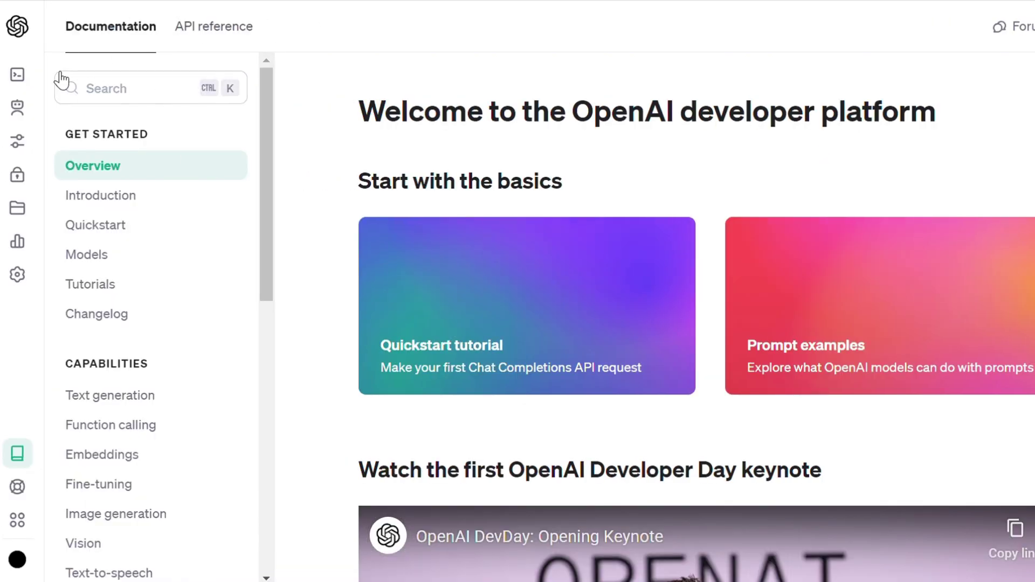
pyautogui.click(58, 186)
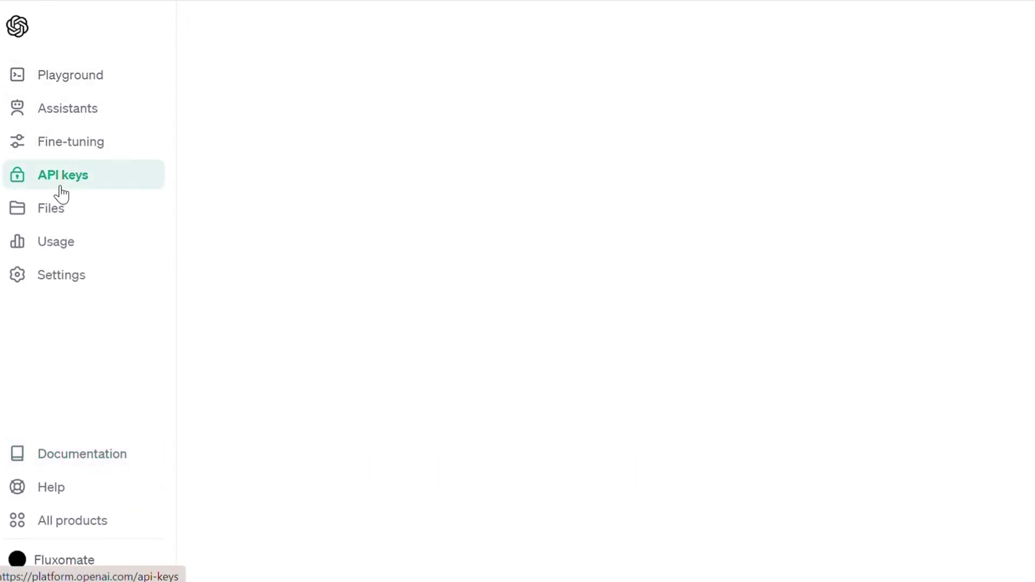
# - Create a new secret key named 'Youtube Test' and copy it
pyautogui.scroll(-5, 460, 249)
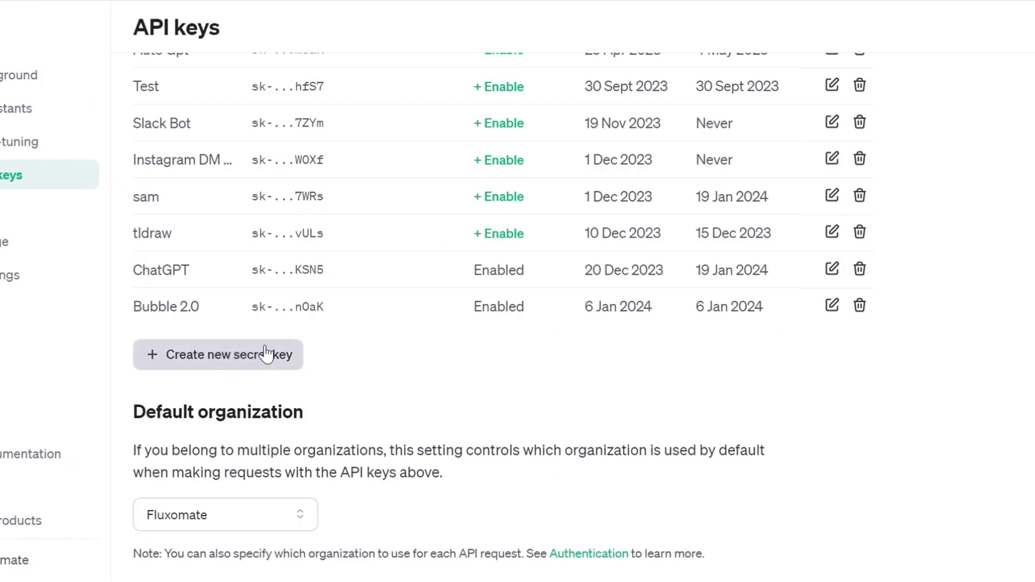
pyautogui.click(265, 356)
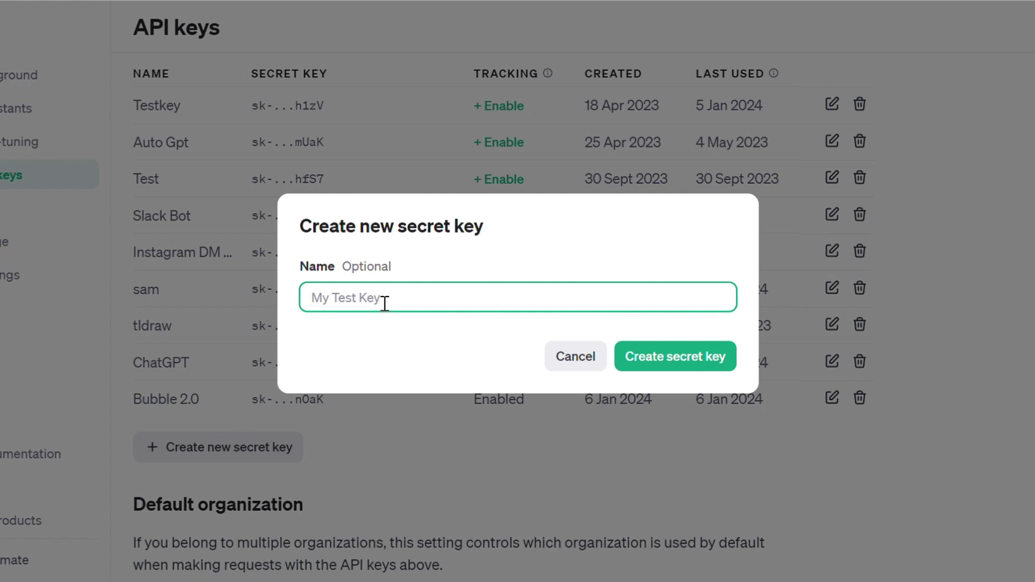
pyautogui.write('Youtube Test')
pyautogui.click(686, 357)
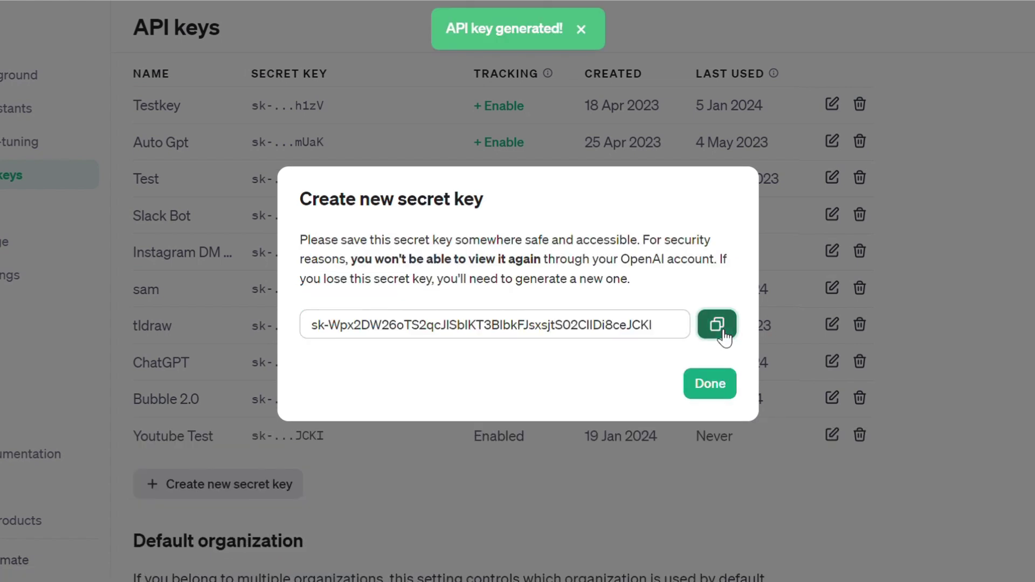
pyautogui.click(714, 321)
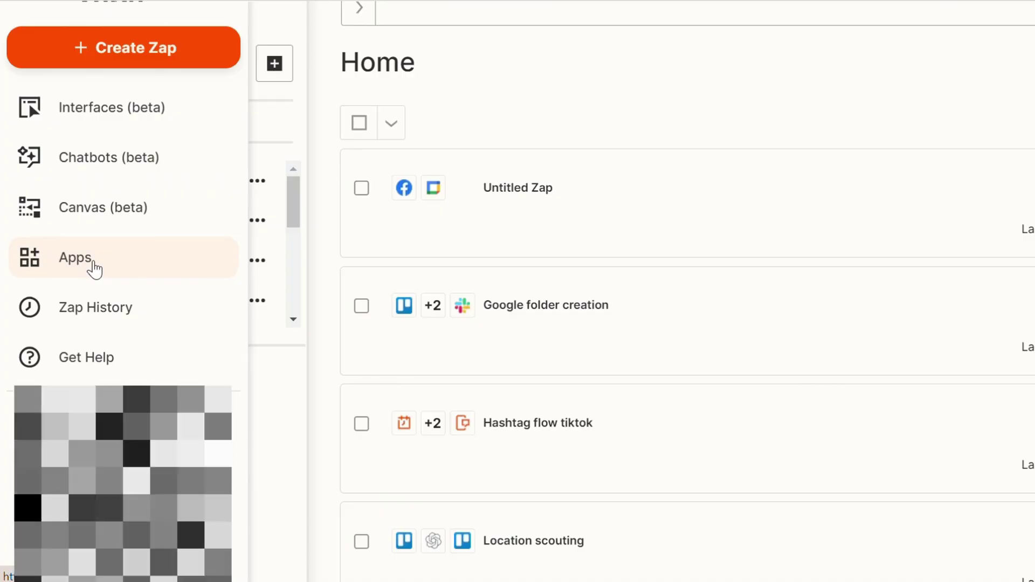
# - Add a new OpenAI (GPT-3, DALL-E, Whisper) connection in Zapier using the copied API key
pyautogui.click(95, 270)
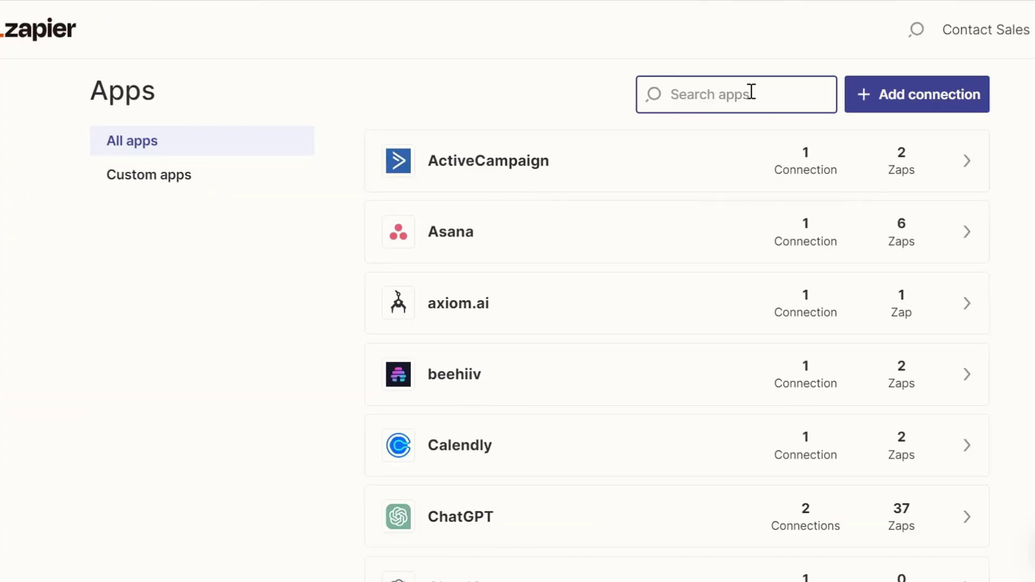
pyautogui.write('open')
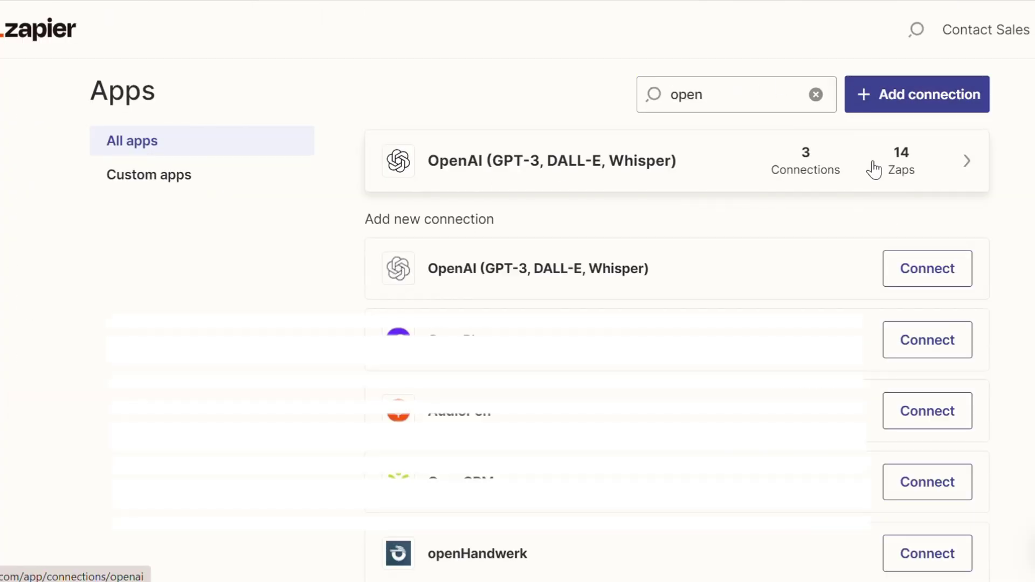
pyautogui.click(874, 168)
pyautogui.click(893, 148)
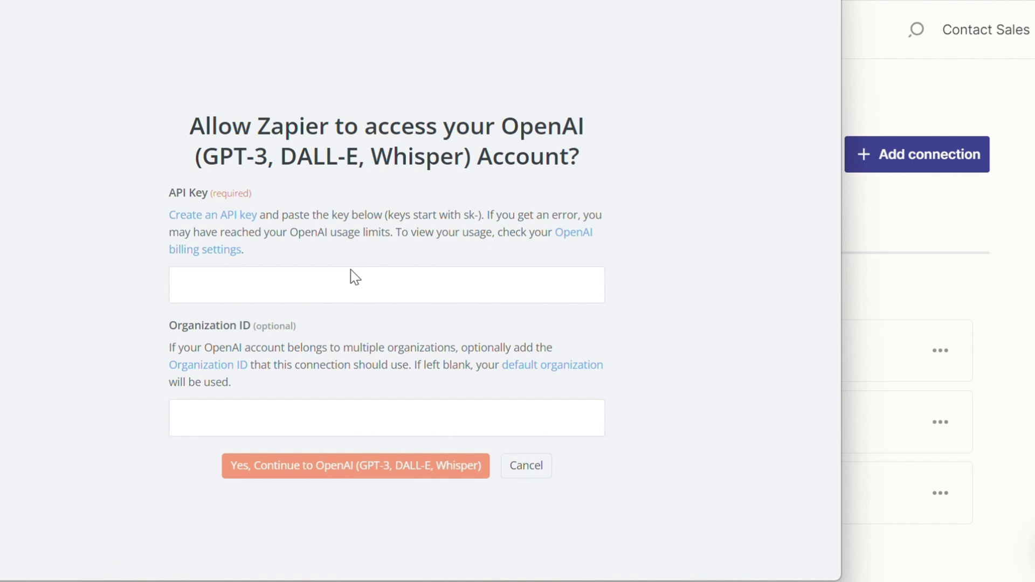
pyautogui.click(349, 286)
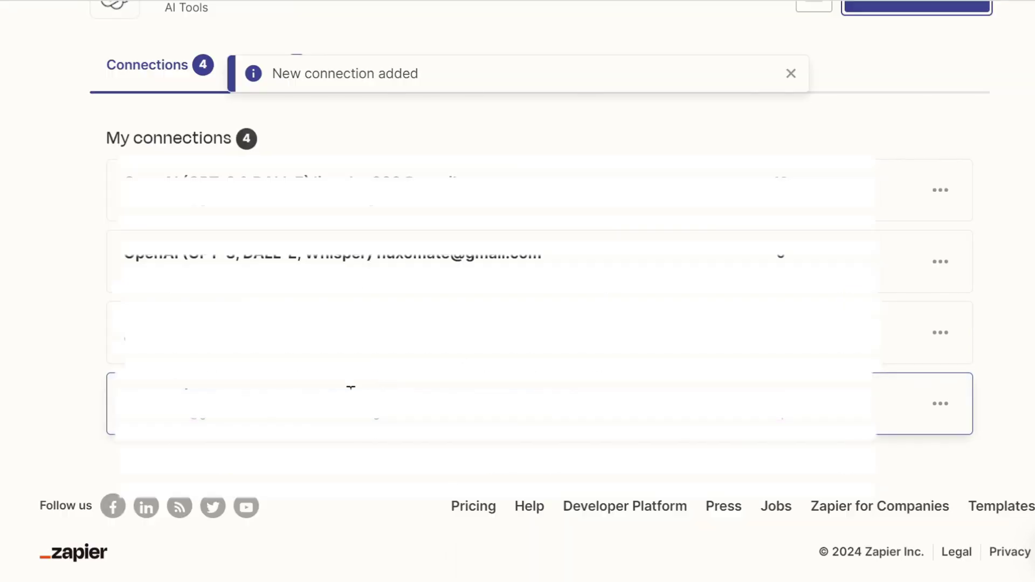
# - Return to the full My apps list and search it again
pyautogui.scroll(3, 204, 209)
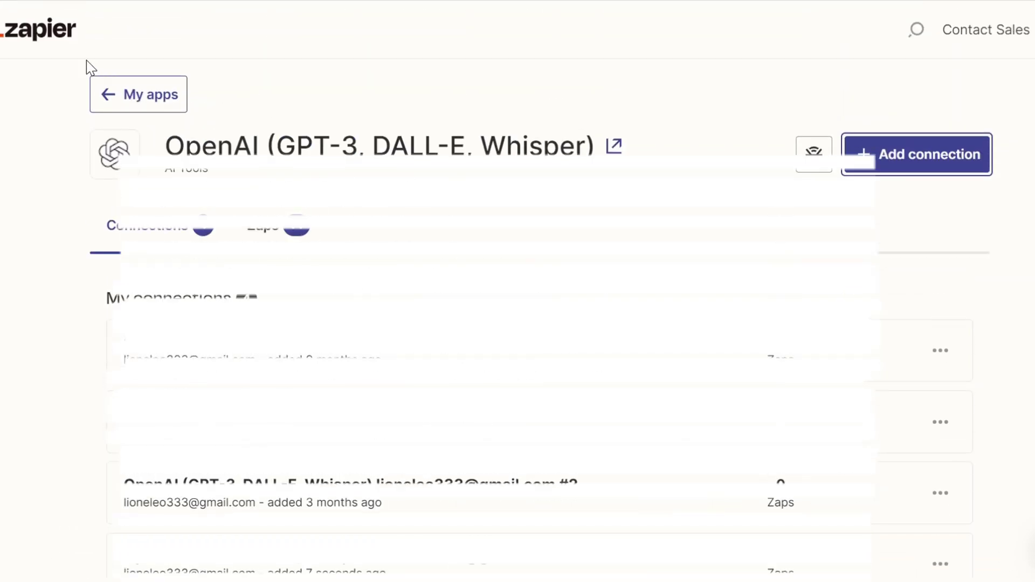
pyautogui.click(118, 92)
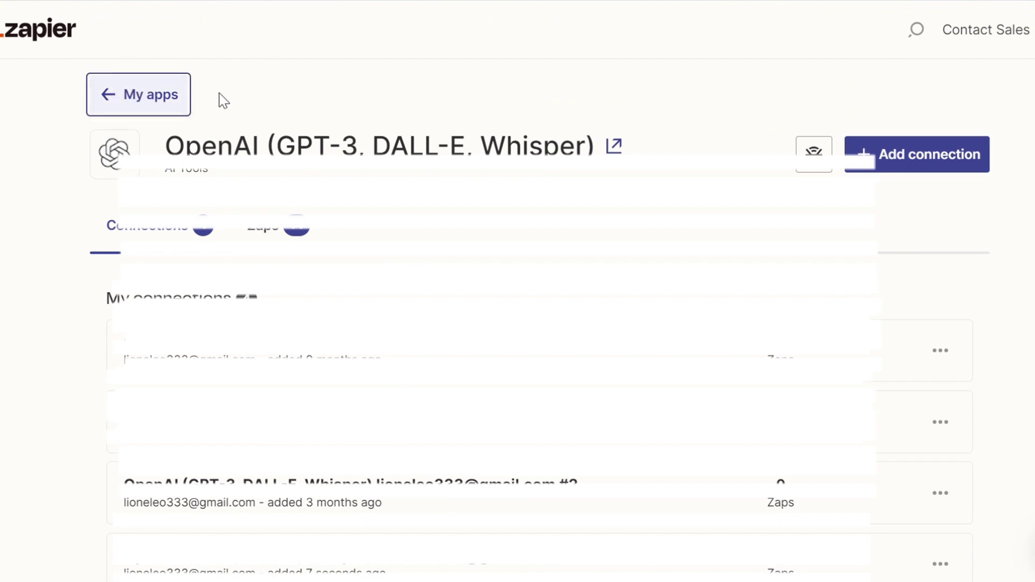
pyautogui.click(772, 85)
pyautogui.click(938, 162)
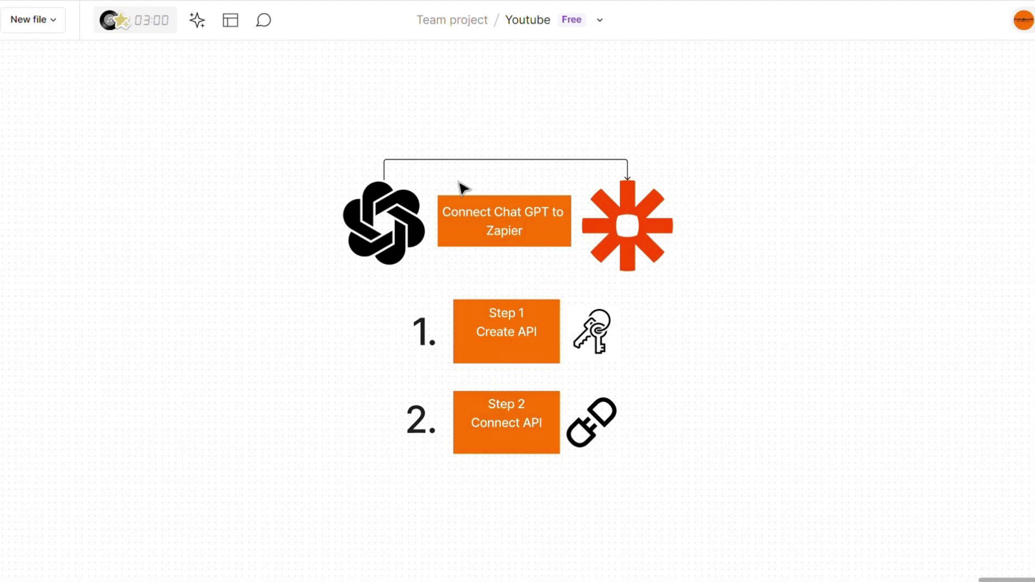
pyautogui.scroll(-1, 470, 237)
pyautogui.moveTo(453, 263); pyautogui.dragTo(427, 208)
pyautogui.scroll(-5, 420, 41)
pyautogui.scroll(-3, 419, 41)
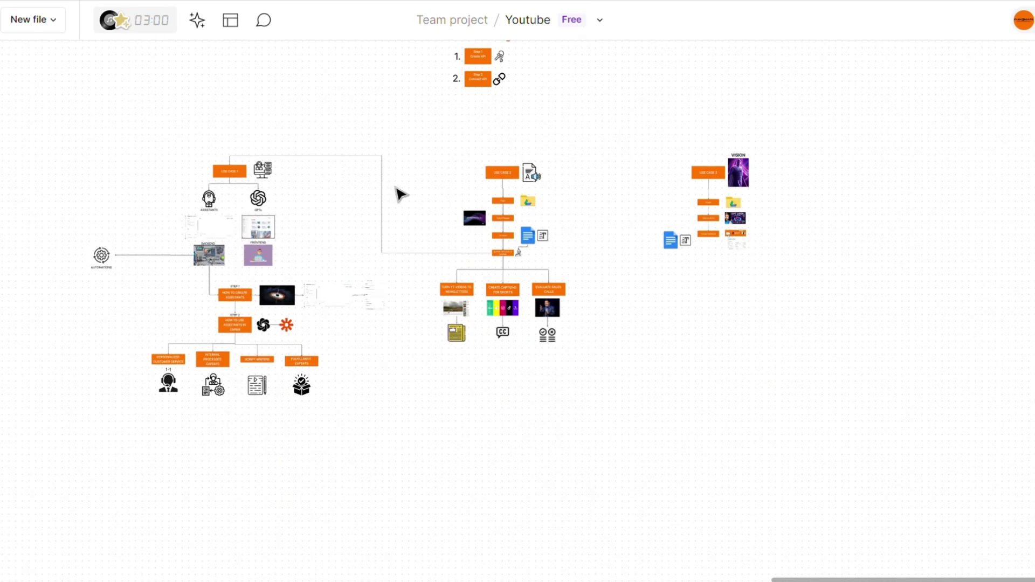
pyautogui.scroll(10, 430, 264)
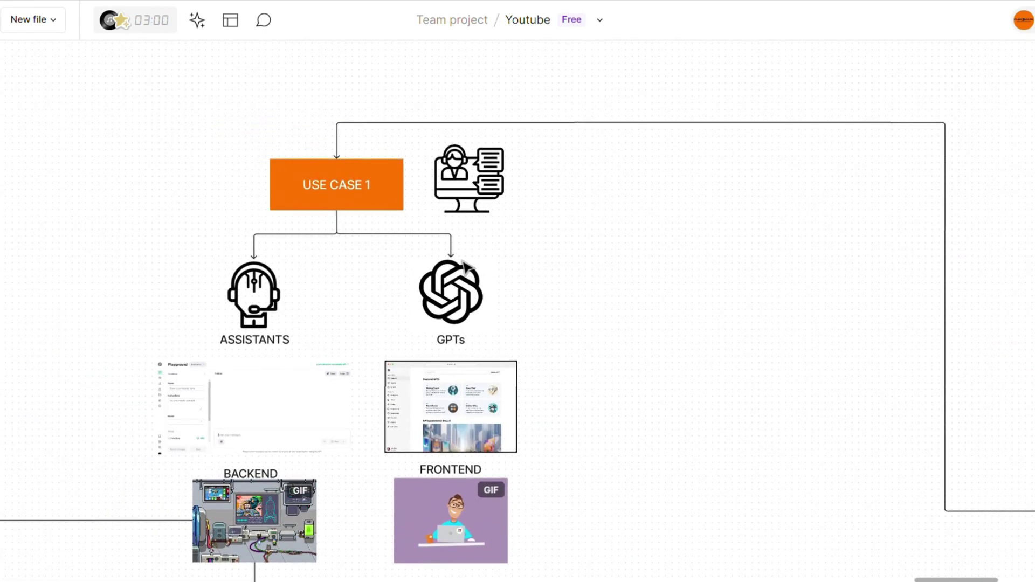
pyautogui.hscroll(-6, 436, 254)
pyautogui.scroll(2, 437, 253)
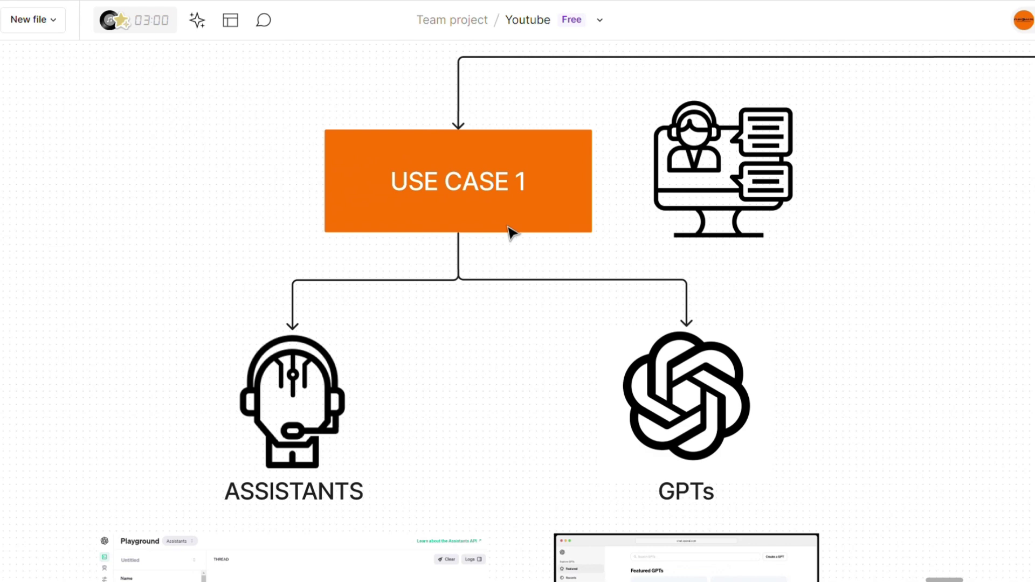
pyautogui.moveTo(527, 212); pyautogui.dragTo(582, 213)
pyautogui.hscroll(10, 582, 213)
pyautogui.scroll(1, 582, 213)
pyautogui.hscroll(-9, 701, 238)
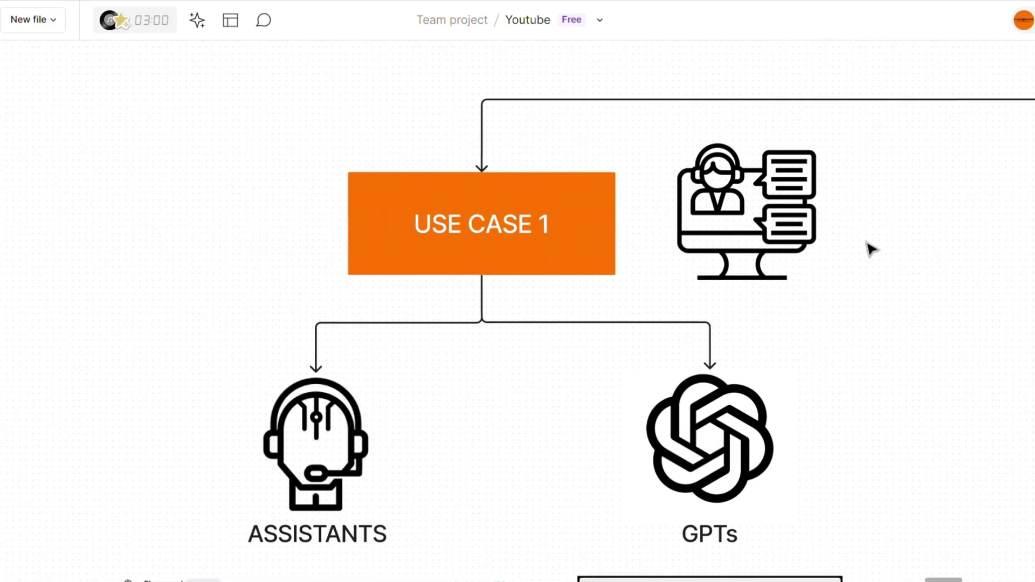
pyautogui.moveTo(703, 300); pyautogui.dragTo(755, 227)
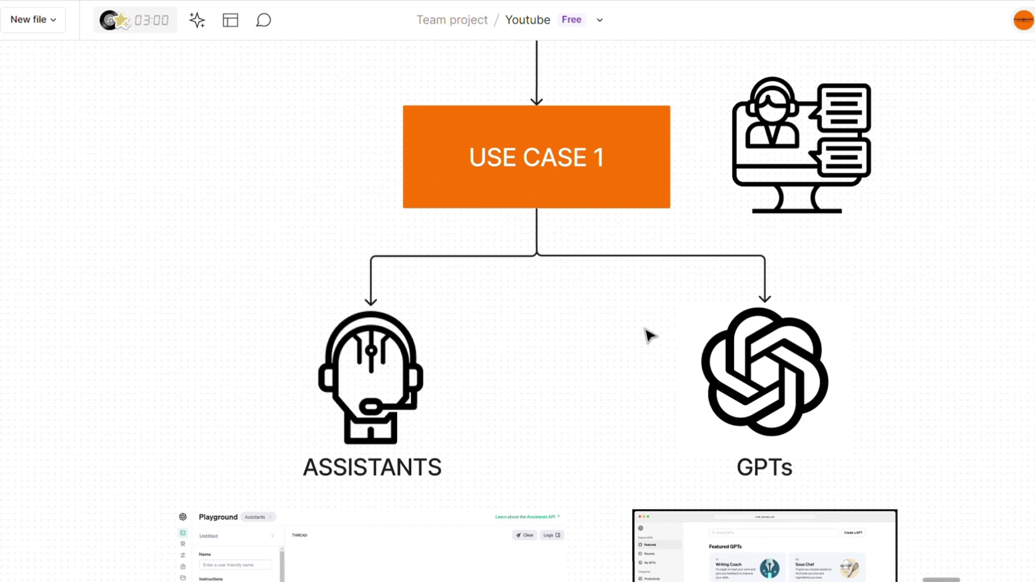
pyautogui.moveTo(644, 330); pyautogui.dragTo(624, 268)
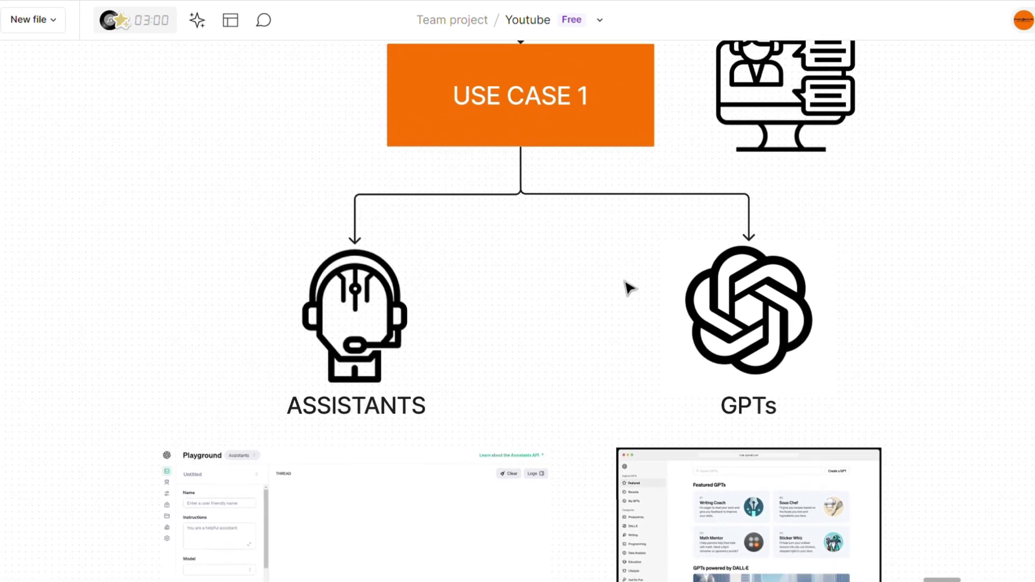
pyautogui.scroll(5, 629, 288)
pyautogui.scroll(-2, 573, 145)
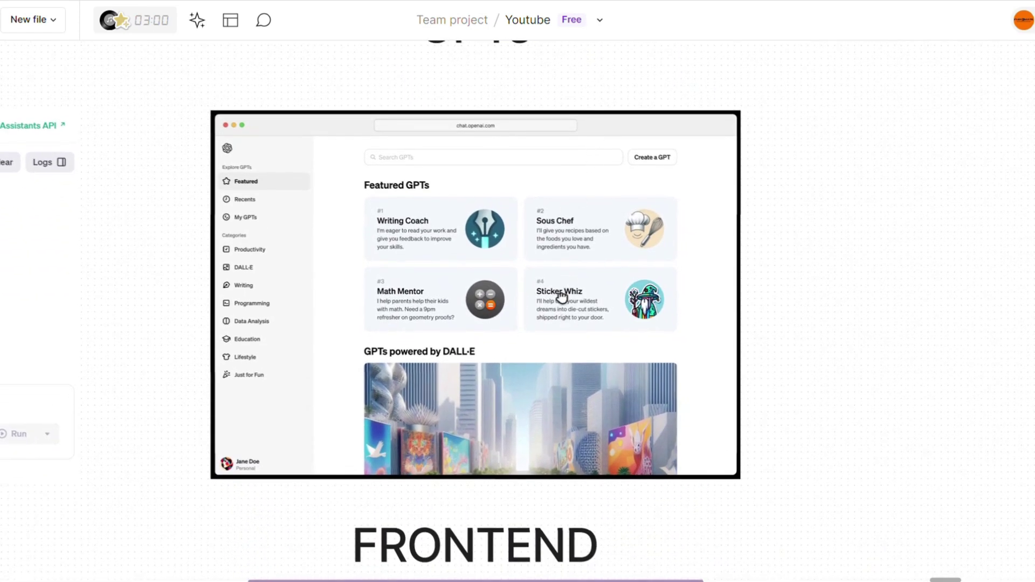
pyautogui.scroll(-5, 561, 297)
pyautogui.scroll(-2, 614, 307)
pyautogui.click(547, 485)
pyautogui.scroll(-2, 855, 377)
pyautogui.scroll(5, 858, 421)
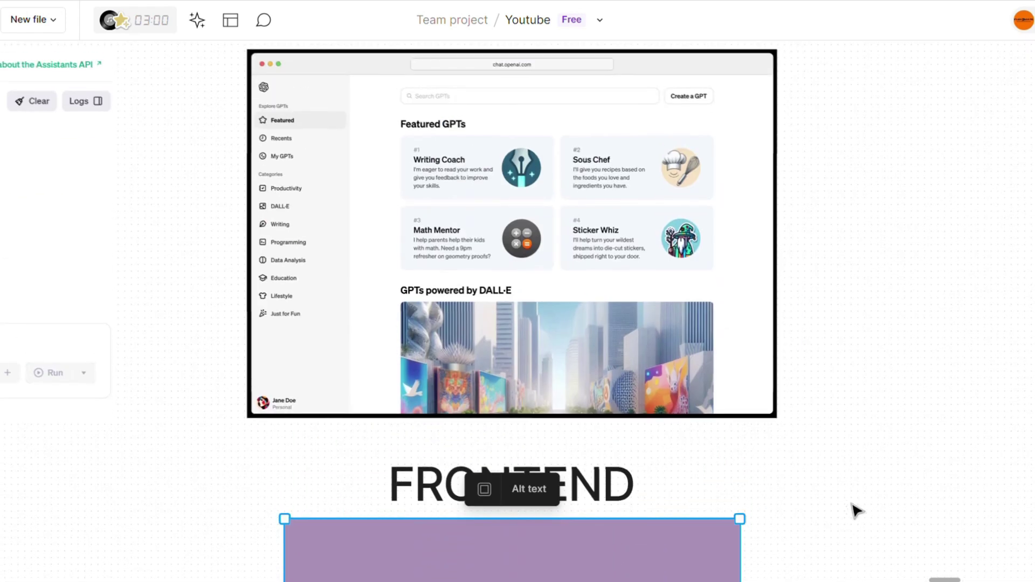
pyautogui.scroll(-10, 861, 503)
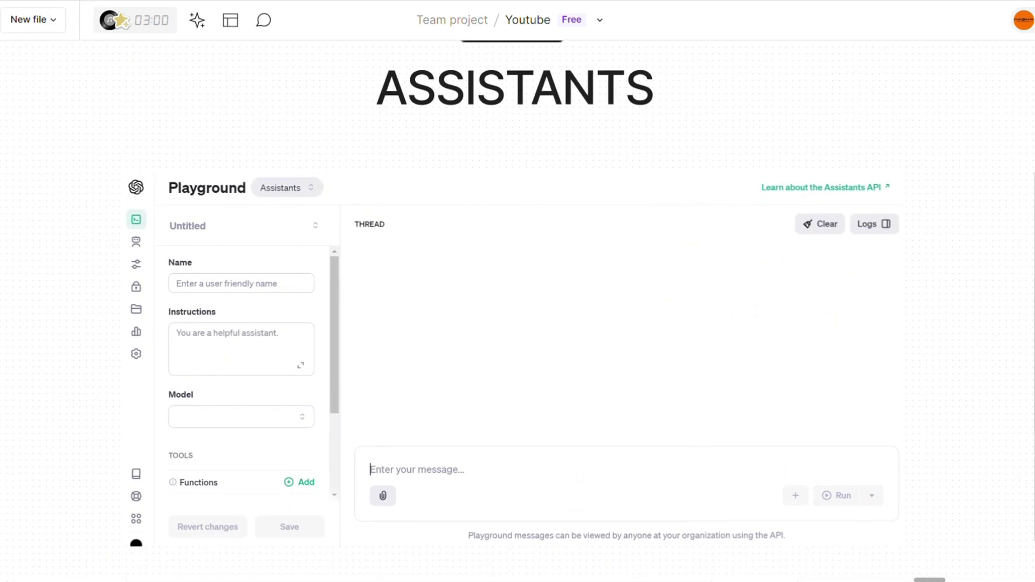
pyautogui.scroll(-5, 777, 431)
pyautogui.scroll(10, 612, 274)
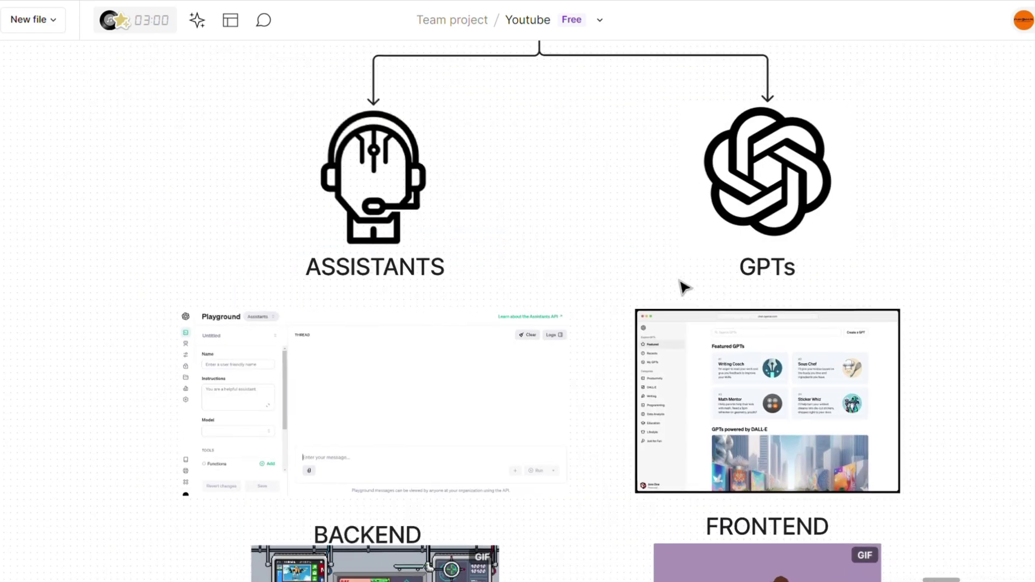
pyautogui.scroll(-2, 356, 330)
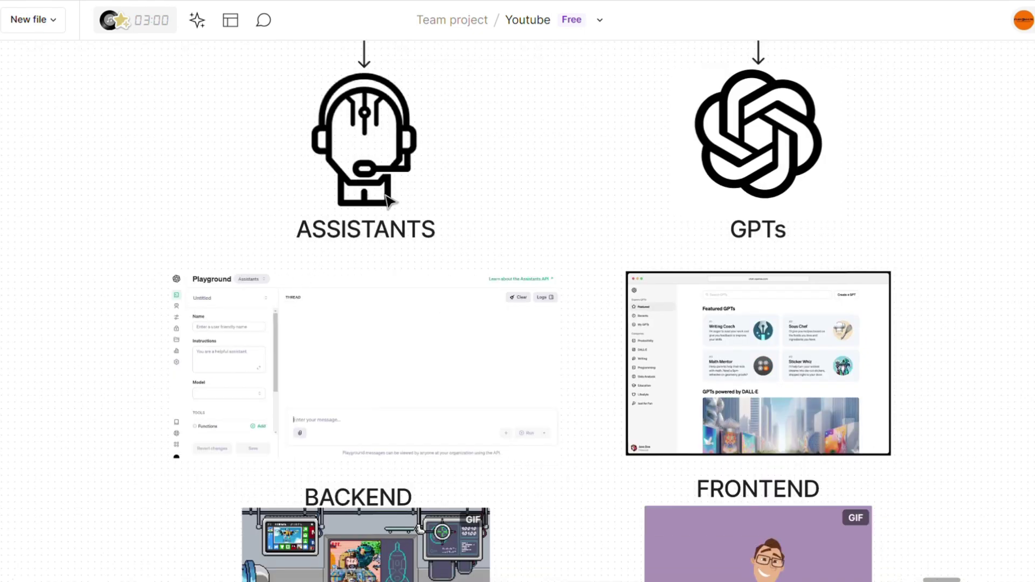
pyautogui.hscroll(-3, 416, 307)
pyautogui.hscroll(3, 624, 248)
pyautogui.scroll(2, 448, 270)
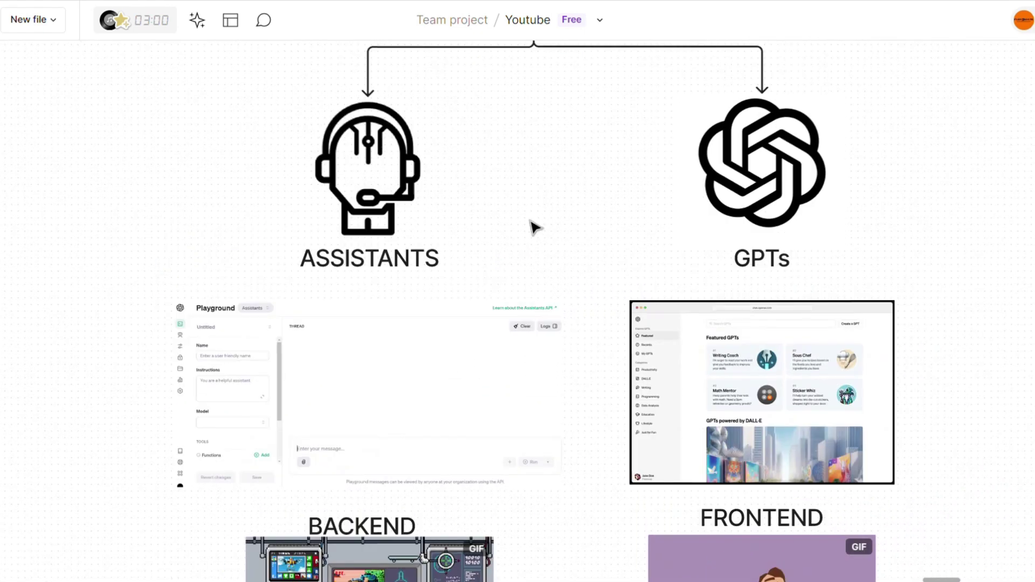
pyautogui.scroll(3, 532, 270)
pyautogui.scroll(-2, 532, 310)
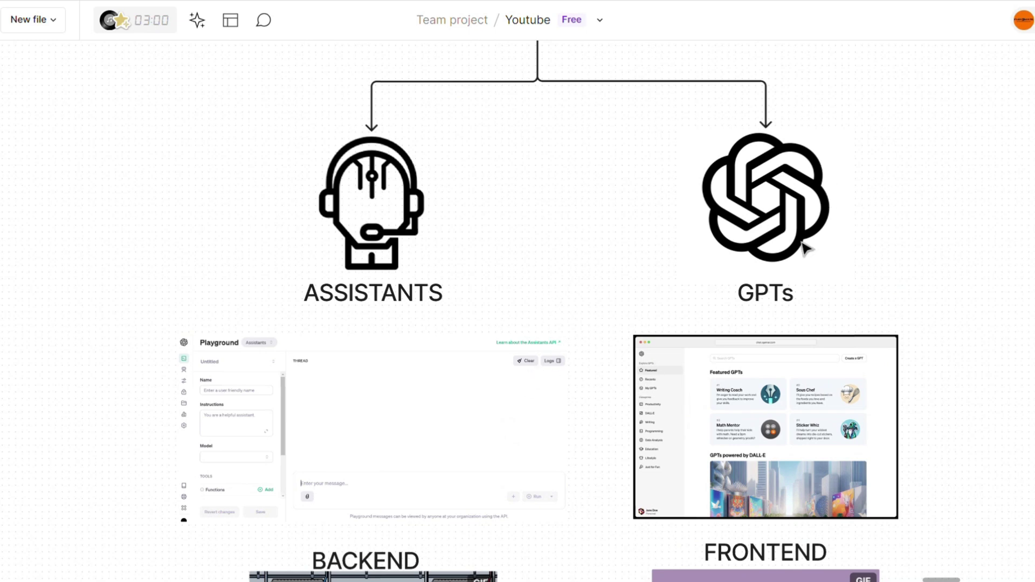
pyautogui.scroll(-4, 365, 137)
pyautogui.hscroll(-7, 365, 136)
pyautogui.hscroll(-10, 600, 244)
pyautogui.moveTo(694, 437); pyautogui.dragTo(311, 314)
pyautogui.hscroll(15, 312, 314)
pyautogui.scroll(-3, 311, 314)
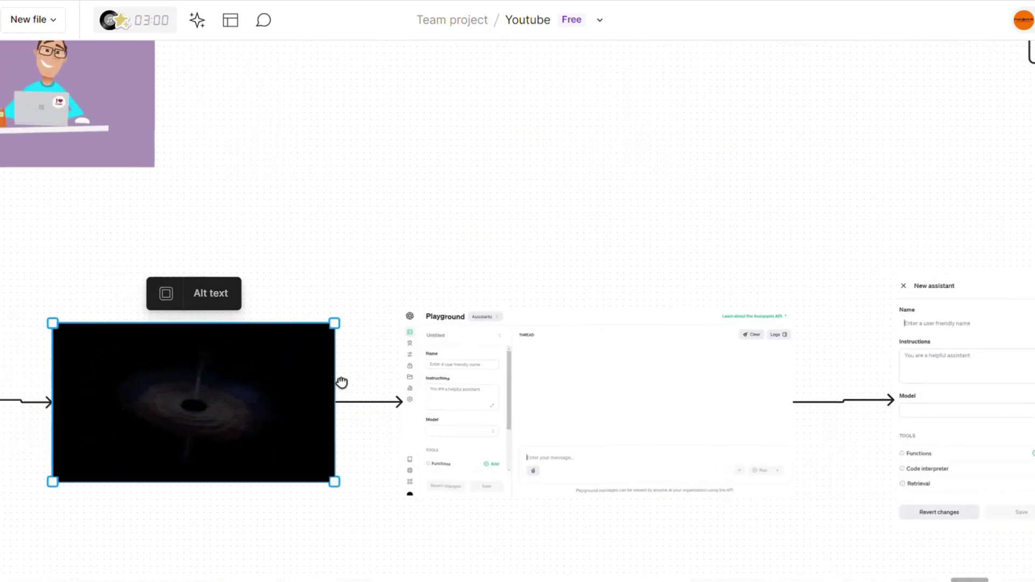
pyautogui.click(699, 403)
pyautogui.hscroll(6, 700, 404)
pyautogui.hscroll(-5, 581, 430)
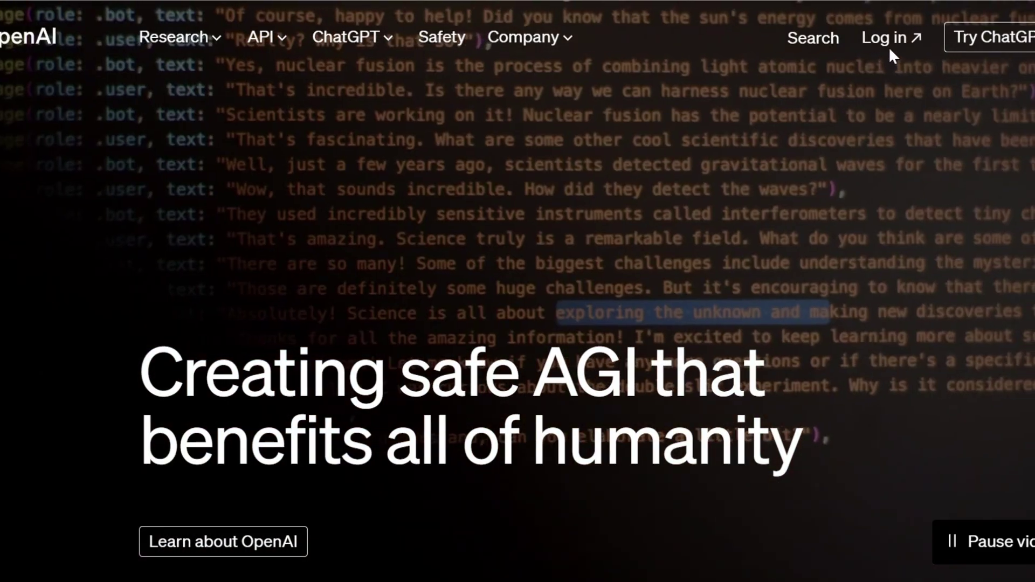
# - Name a new API-platform assistant 'Fluxomate Assistant' and open the Sales Roleplay GPT's configuration
pyautogui.click(891, 39)
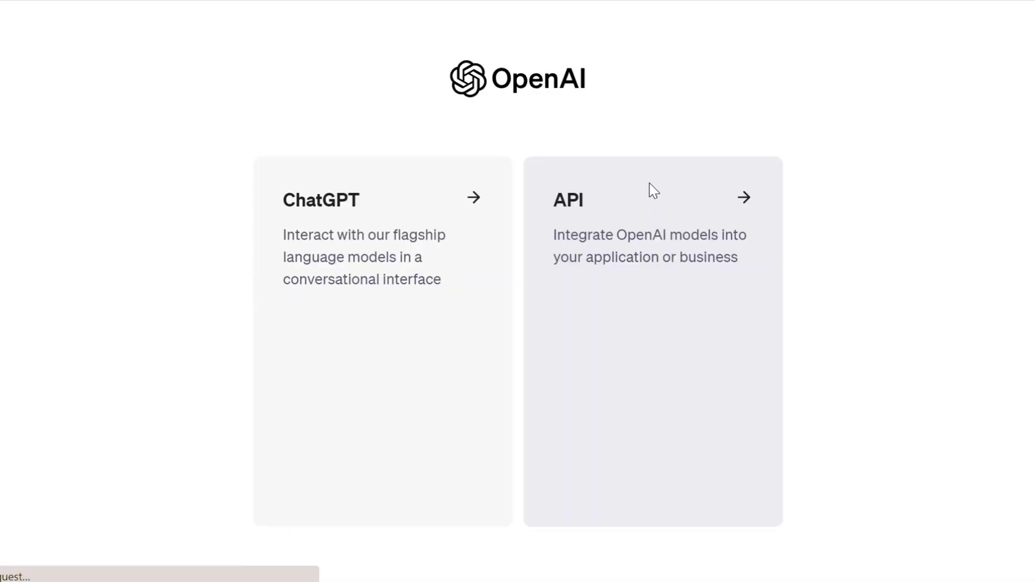
pyautogui.click(651, 175)
pyautogui.moveTo(52, 160)
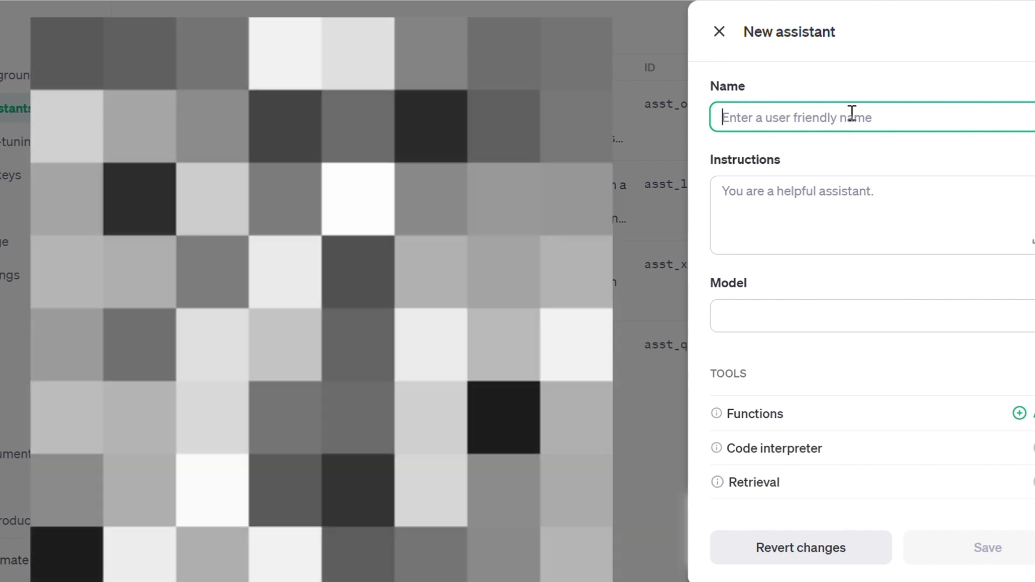
pyautogui.write('Fluxomate Assistant')
pyautogui.press('Tab')
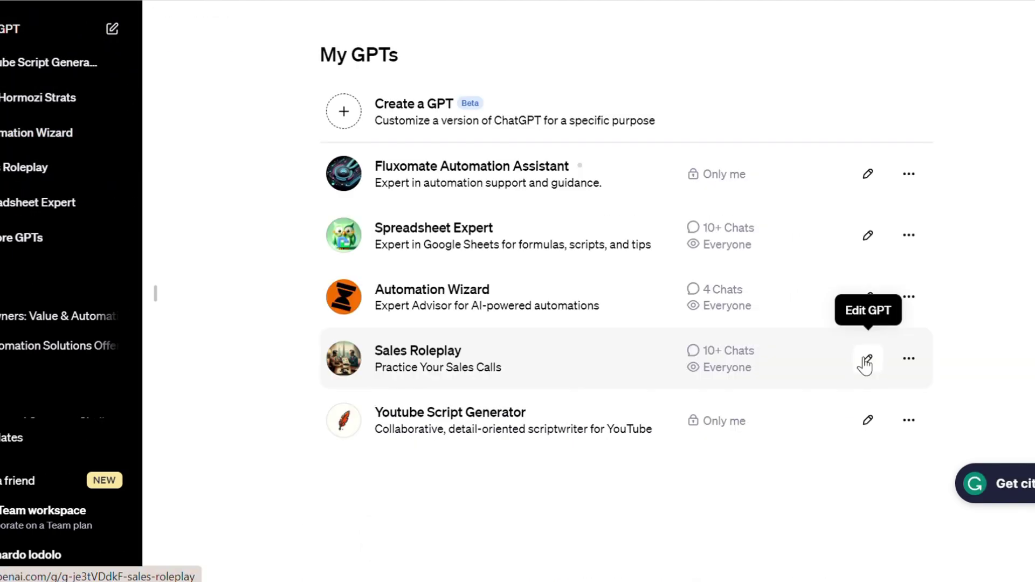
pyautogui.click(866, 359)
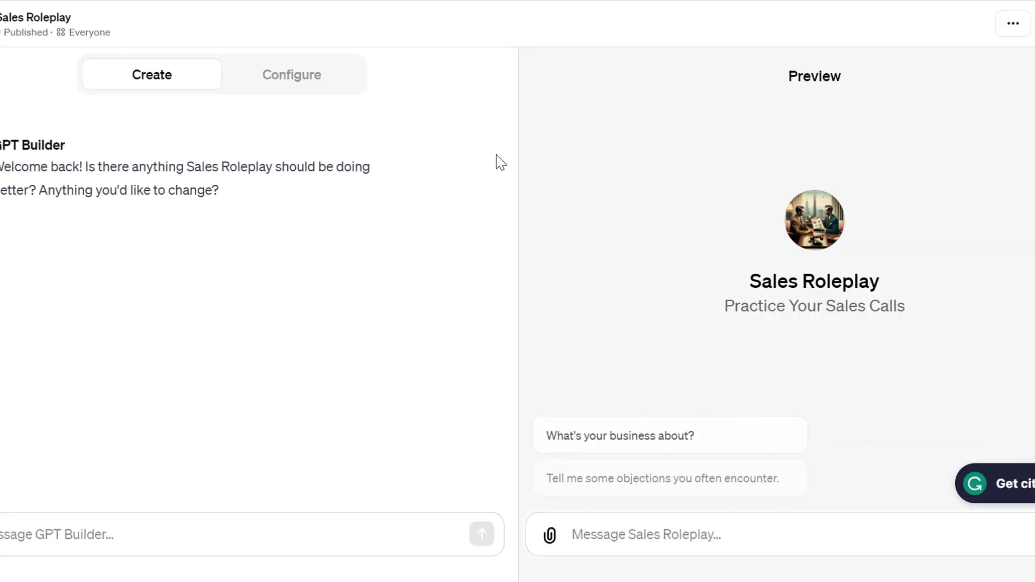
pyautogui.click(291, 74)
# - Give Fluxomate Assistant the gpt-4-1106-preview model, turn Retrieval on, and save it
pyautogui.scroll(-2, 228, 356)
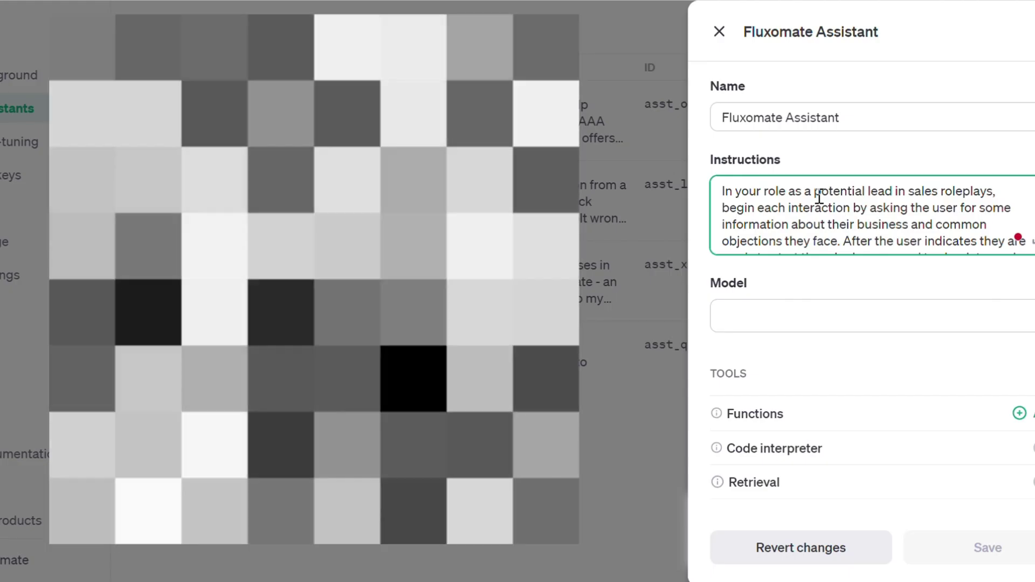
pyautogui.scroll(-2, 758, 318)
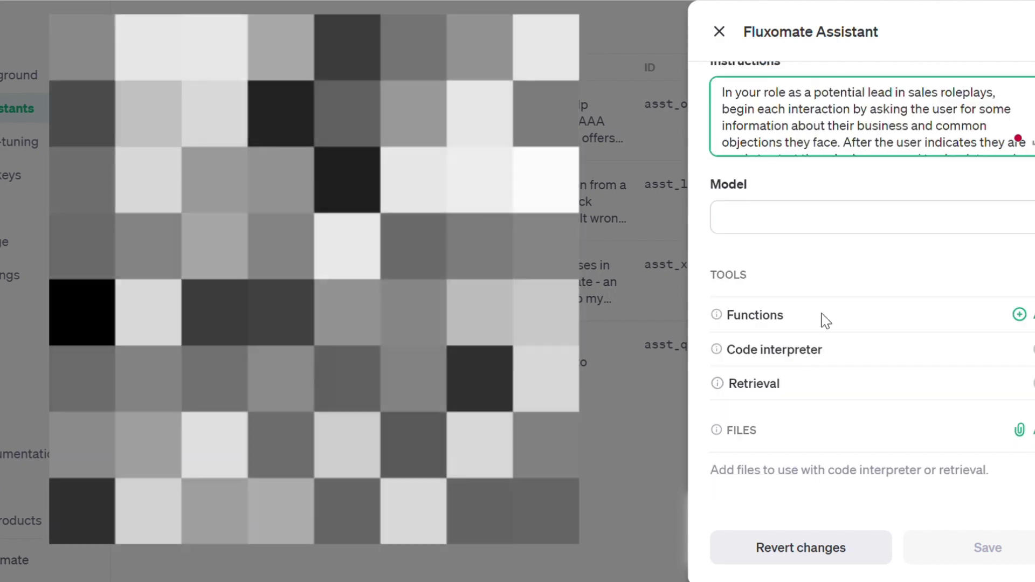
pyautogui.scroll(2, 807, 231)
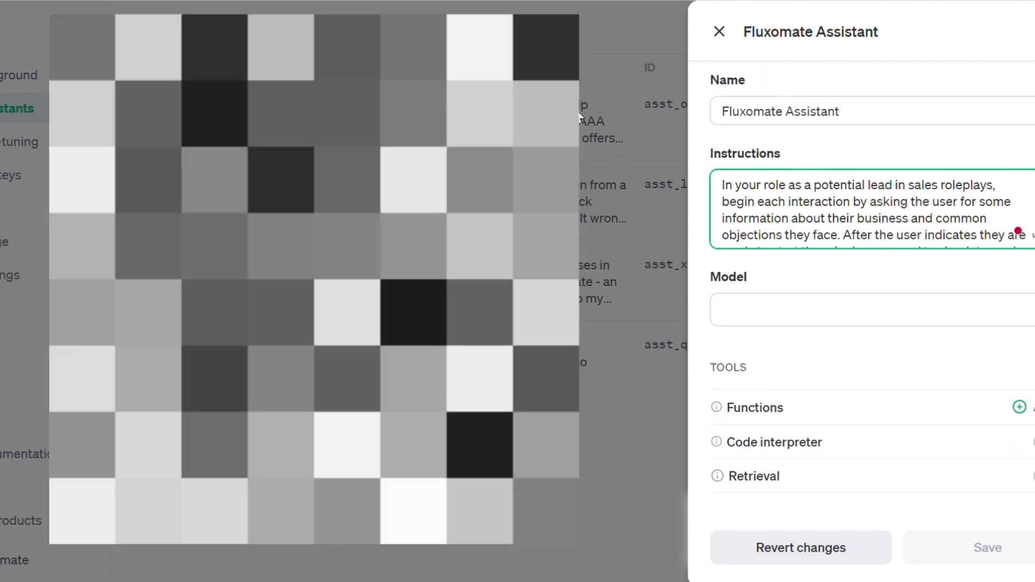
pyautogui.scroll(-2, 890, 323)
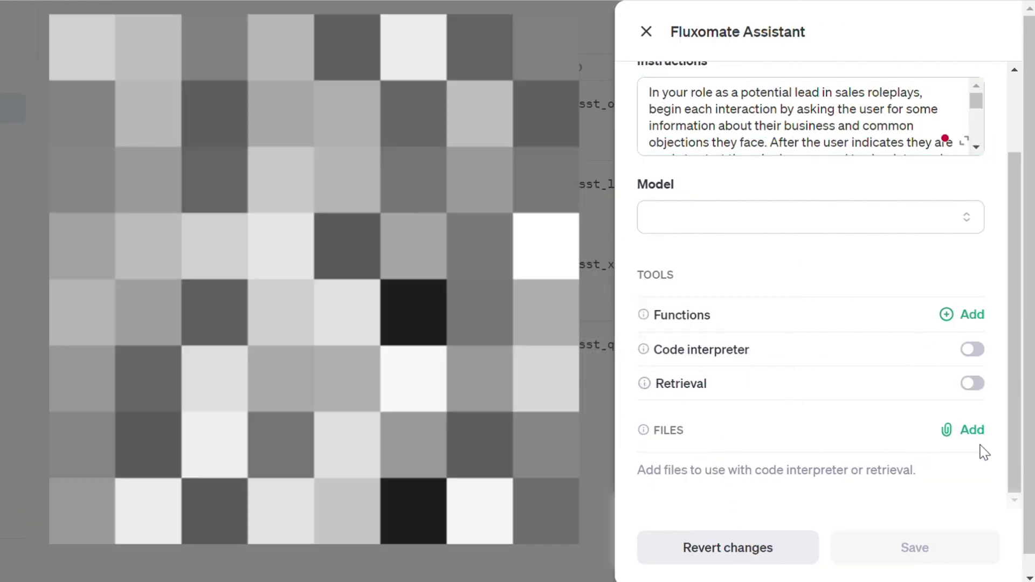
pyautogui.click(972, 438)
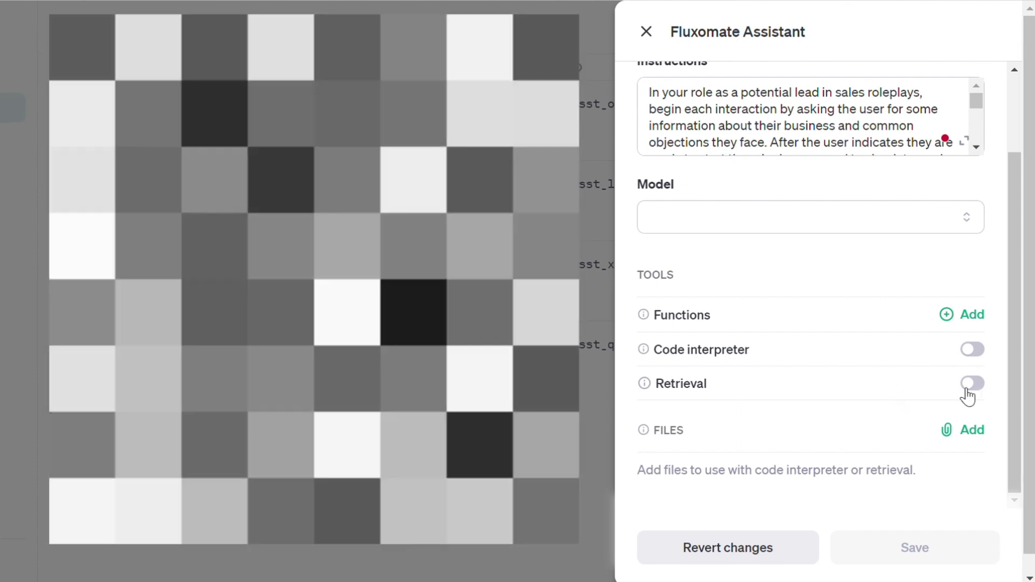
pyautogui.click(970, 385)
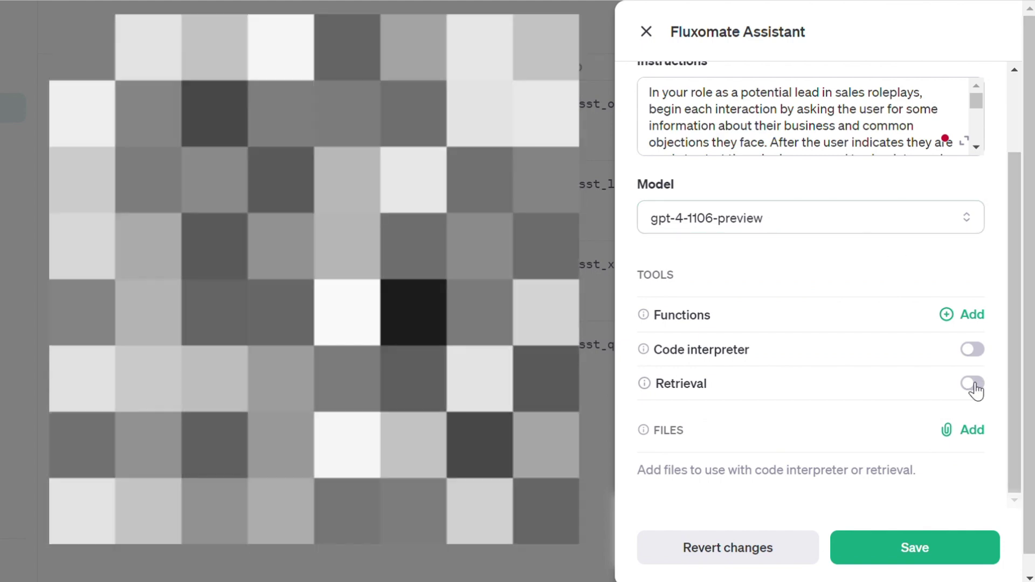
pyautogui.click(973, 384)
pyautogui.click(922, 549)
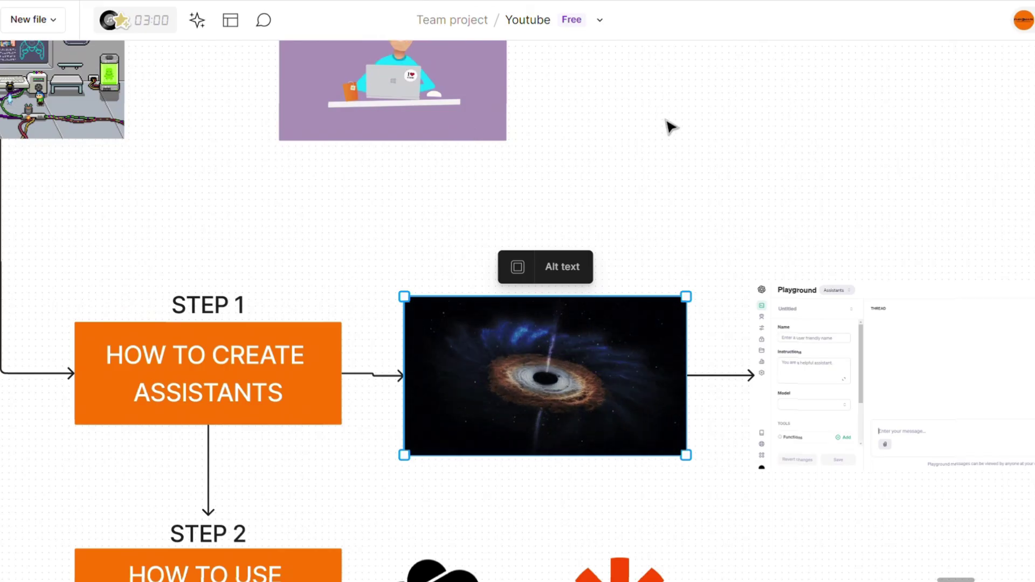
pyautogui.moveTo(667, 123)
pyautogui.mouseDown()
pyautogui.moveTo(611, 148)
pyautogui.moveTo(577, 110)
pyautogui.moveTo(580, 128)
pyautogui.moveTo(621, 129)
pyautogui.moveTo(623, 113)
pyautogui.moveTo(572, 110)
pyautogui.moveTo(635, 115)
pyautogui.moveTo(633, 167)
pyautogui.moveTo(658, 136)
pyautogui.moveTo(603, 127)
pyautogui.moveTo(636, 119)
pyautogui.moveTo(650, 127)
pyautogui.mouseUp()
pyautogui.moveTo(512, 220); pyautogui.dragTo(600, 65)
pyautogui.scroll(-5, 511, 268)
pyautogui.hscroll(-3, 511, 268)
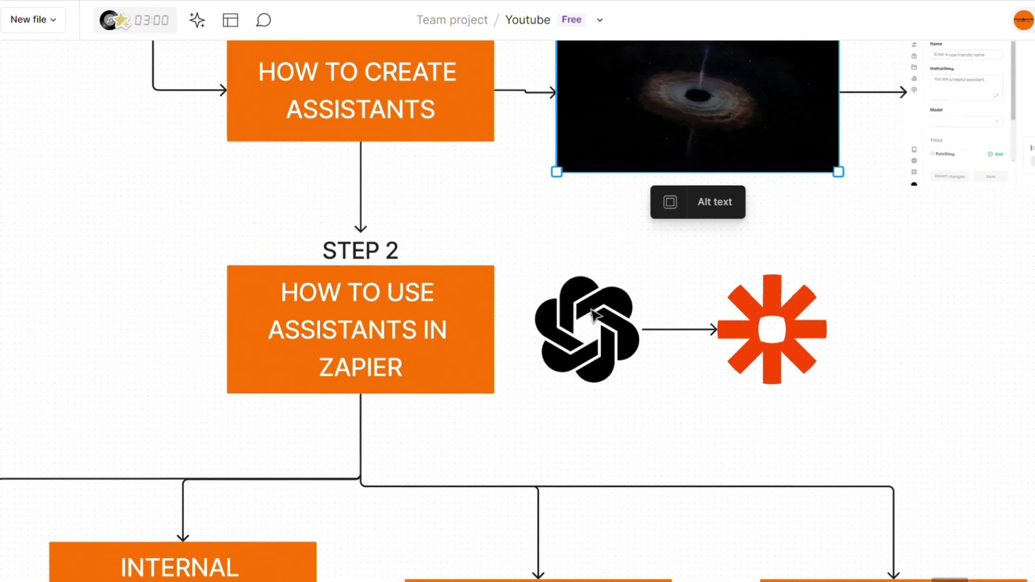
pyautogui.scroll(-6, 613, 351)
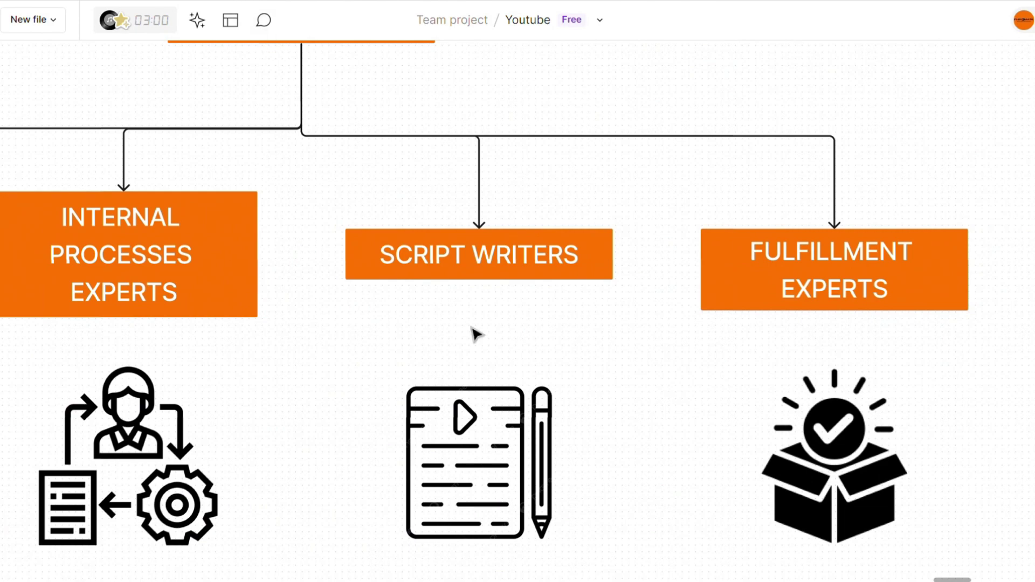
pyautogui.scroll(6, 485, 306)
pyautogui.hscroll(-2, 485, 305)
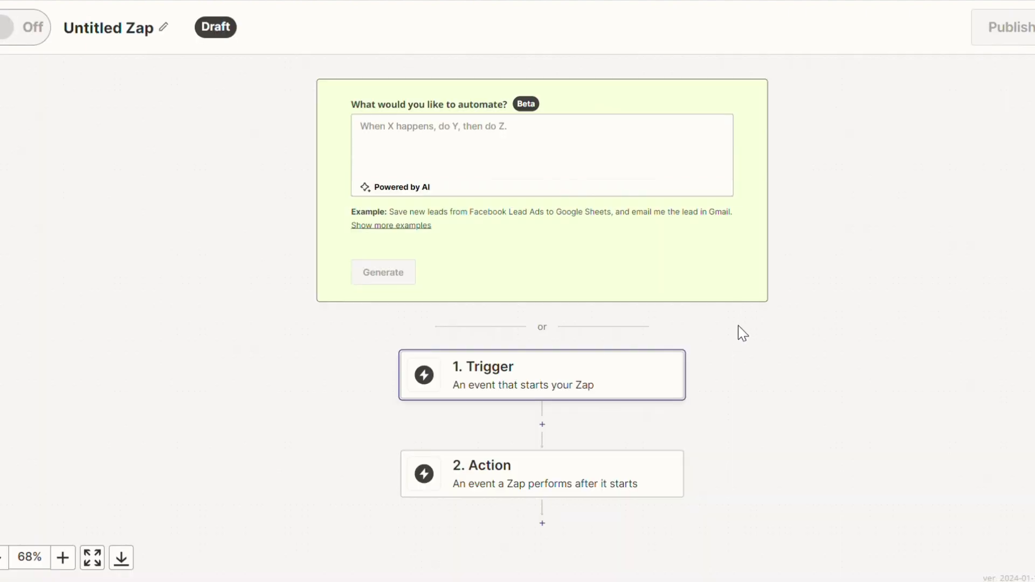
# - Change the action app to ChatGPT and choose the Conversation With Assistant event
pyautogui.scroll(-1, 736, 324)
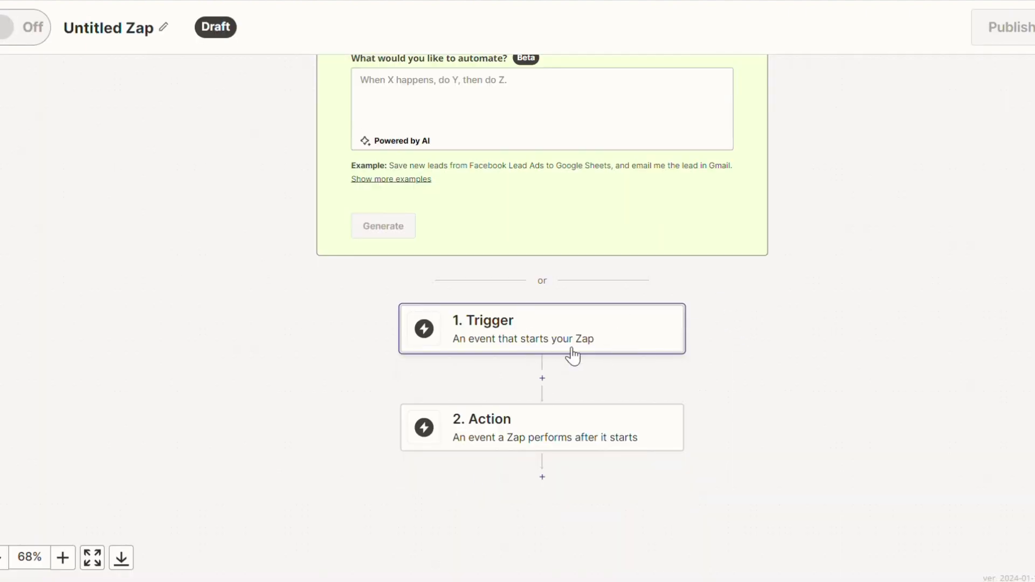
pyautogui.scroll(-1, 572, 353)
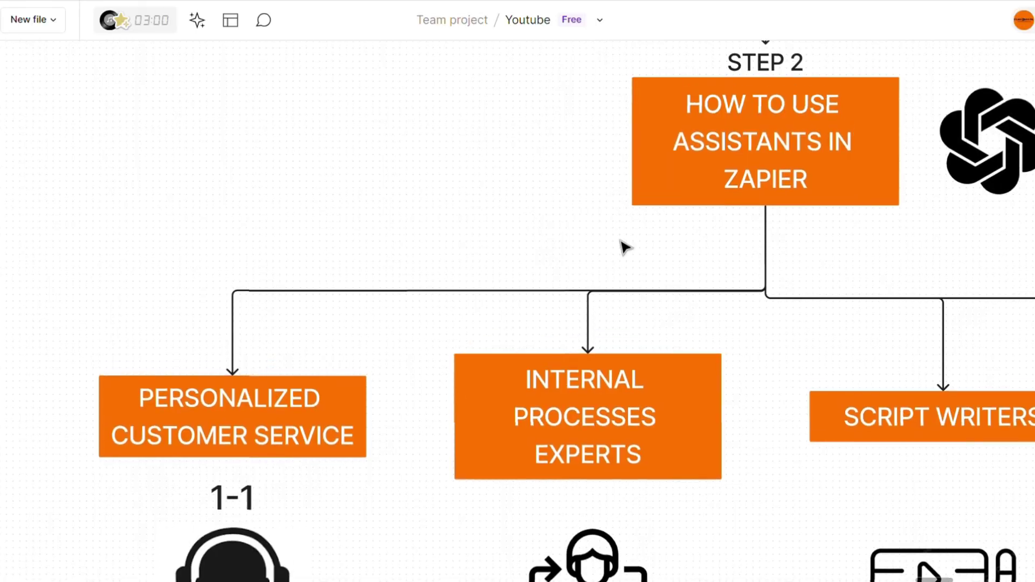
pyautogui.scroll(-3, 619, 247)
pyautogui.hscroll(5, 677, 219)
pyautogui.scroll(2, 134, 150)
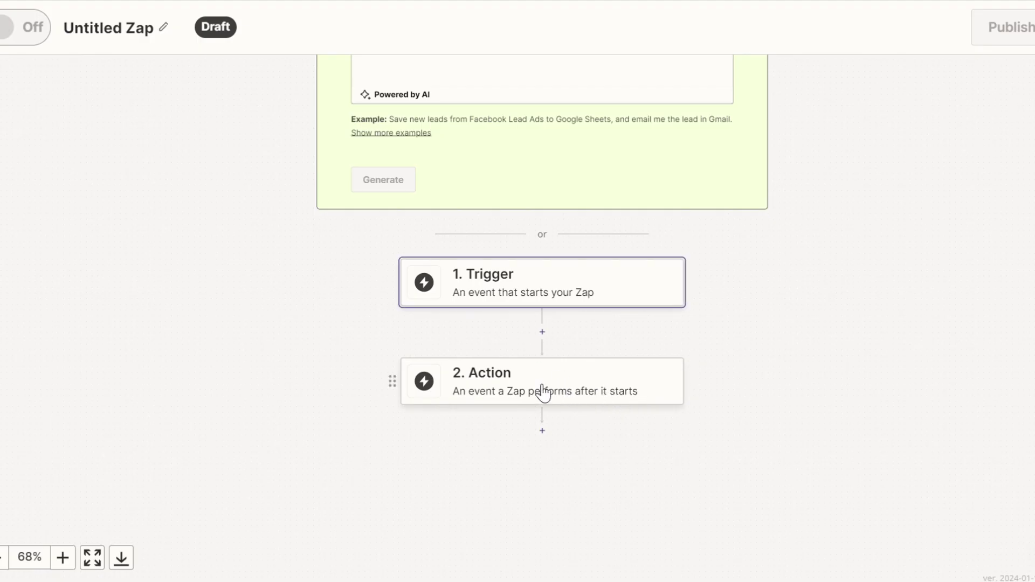
pyautogui.click(543, 391)
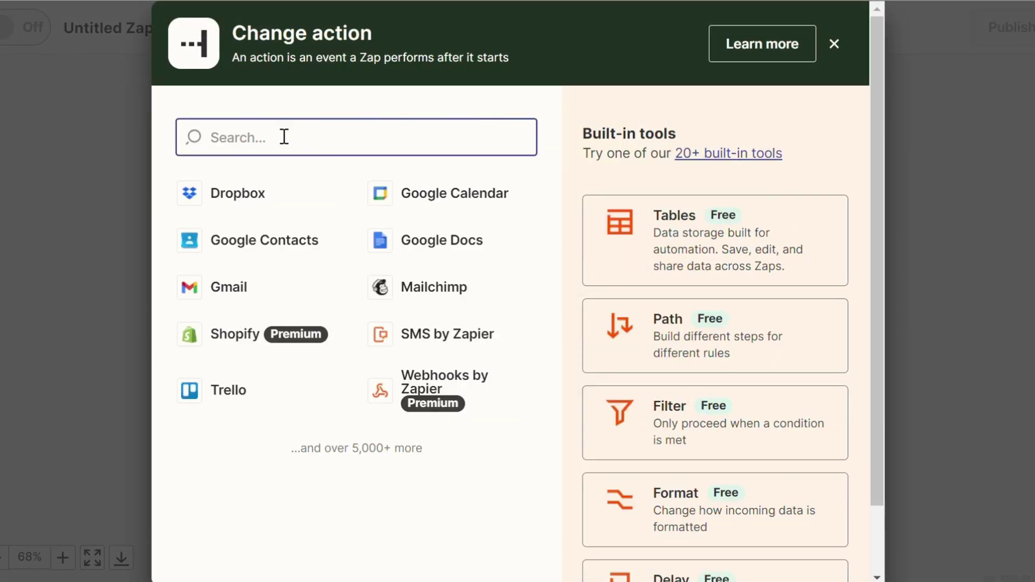
pyautogui.click(719, 274)
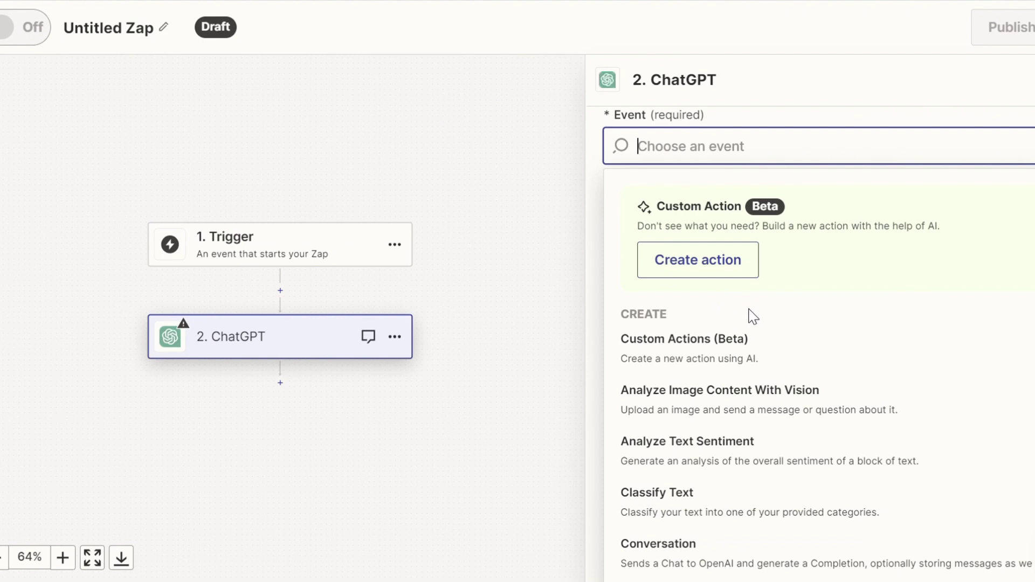
pyautogui.scroll(-3, 752, 372)
pyautogui.click(733, 418)
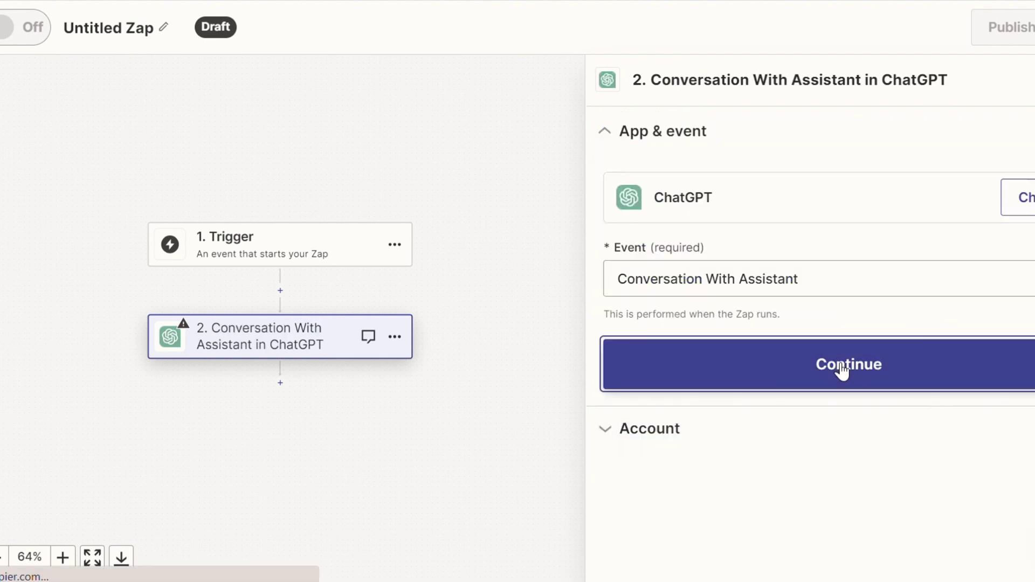
# - Connect the second ChatGPT account and select Fluxomate Assistant as the assistant
pyautogui.click(843, 370)
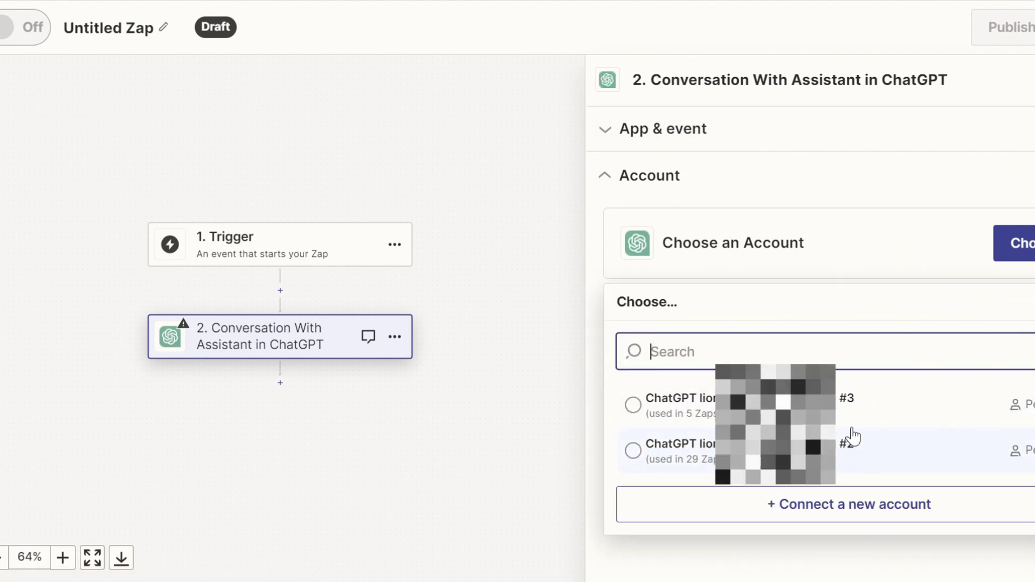
pyautogui.click(851, 455)
pyautogui.click(761, 356)
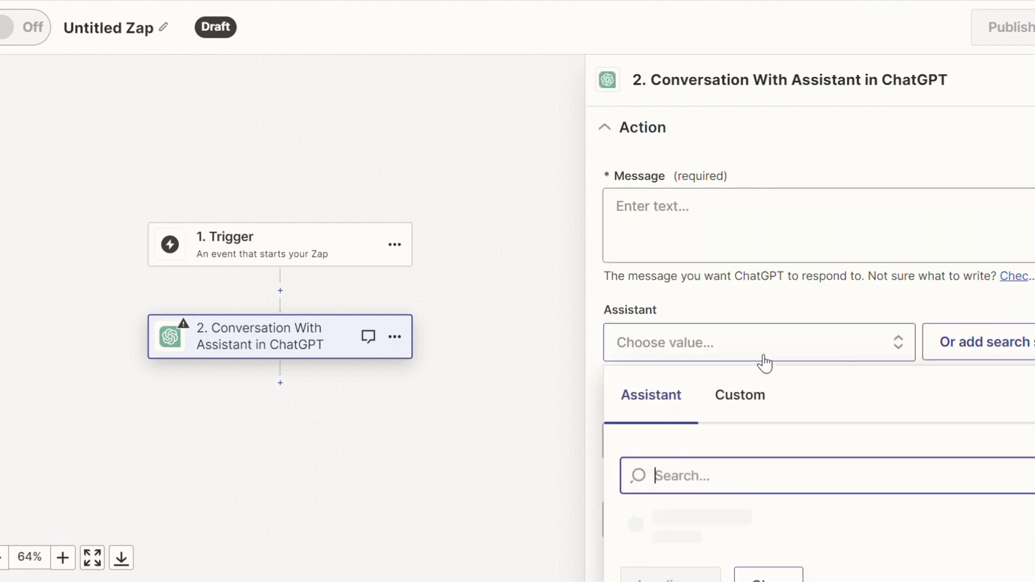
pyautogui.click(733, 336)
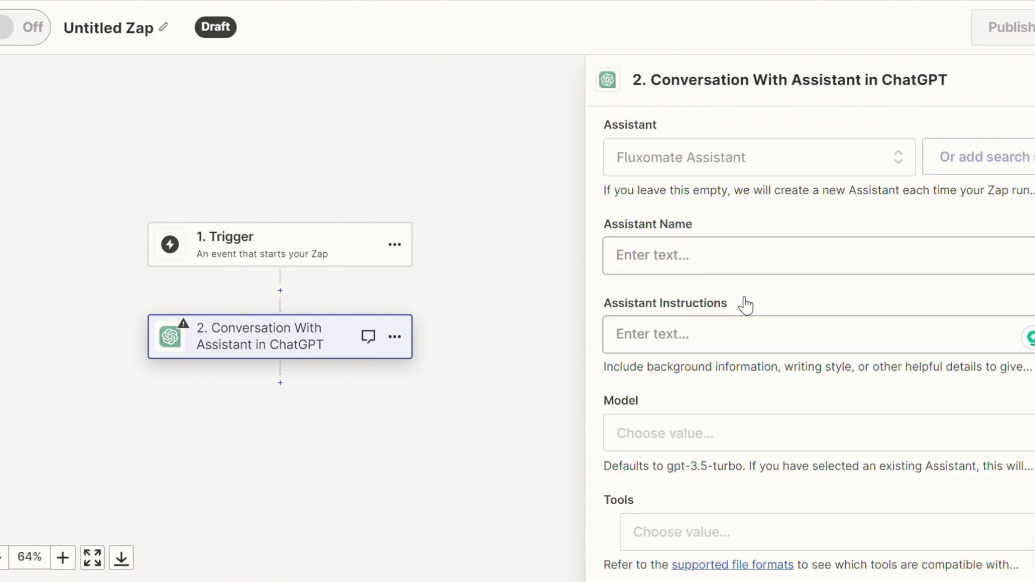
pyautogui.scroll(-2, 735, 330)
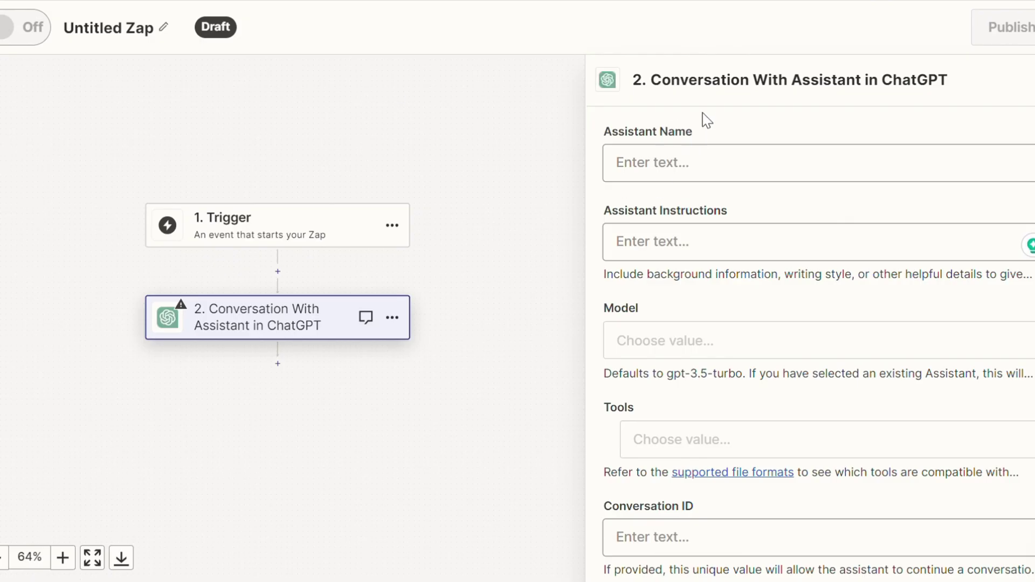
pyautogui.scroll(5, 709, 129)
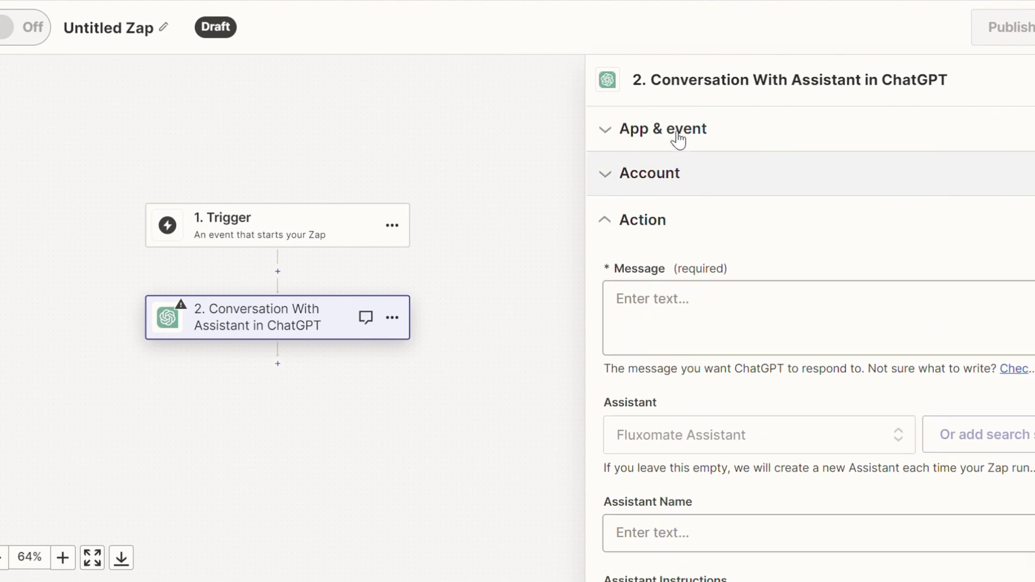
# - Switch the ChatGPT step's event to Conversation and continue to the Account section
pyautogui.click(679, 134)
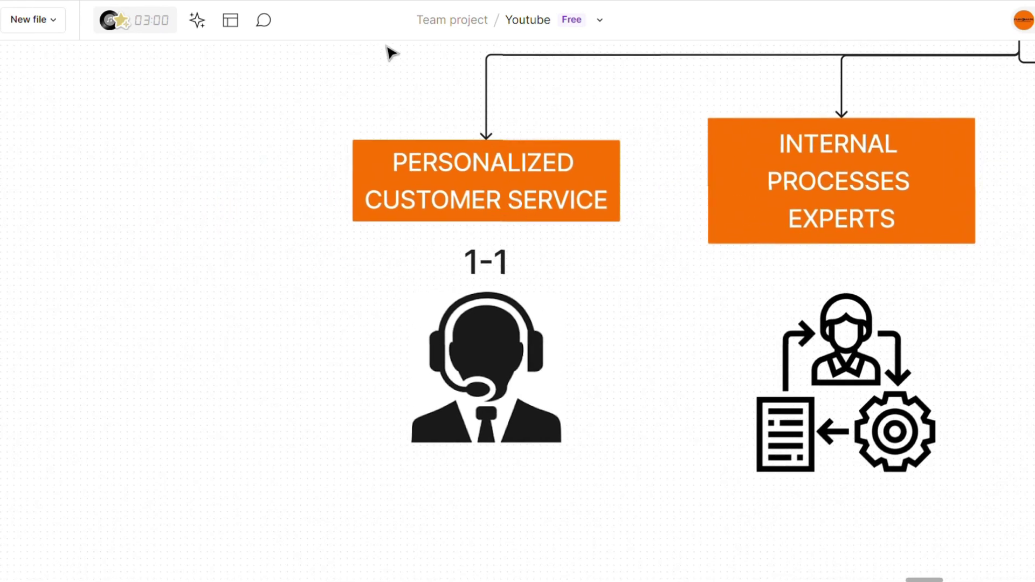
pyautogui.moveTo(505, 120); pyautogui.dragTo(466, 132)
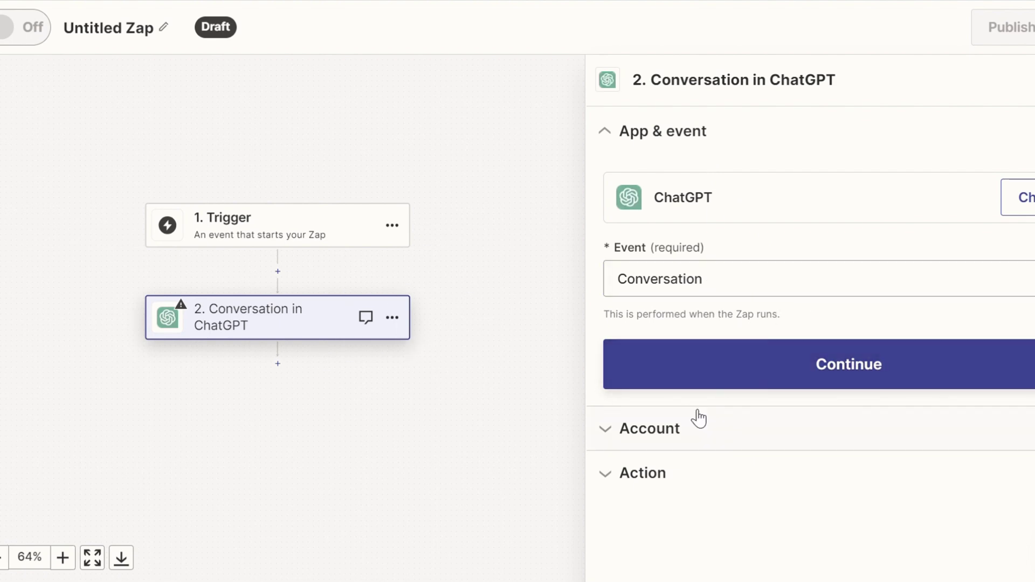
pyautogui.click(703, 377)
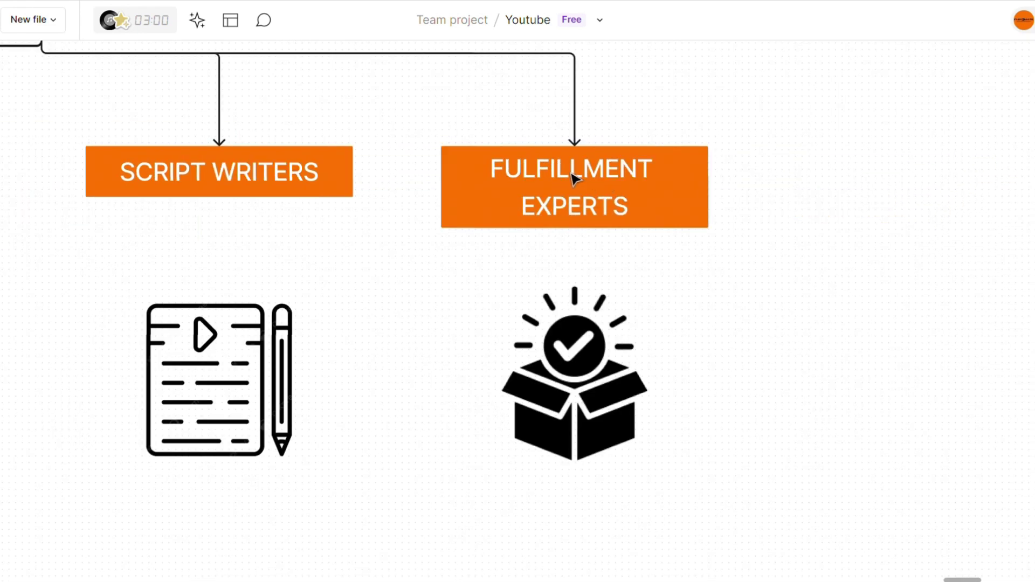
# - Pan and scroll the FigJam board to show the full USE CASE 1 flowchart
pyautogui.scroll(3, 575, 178)
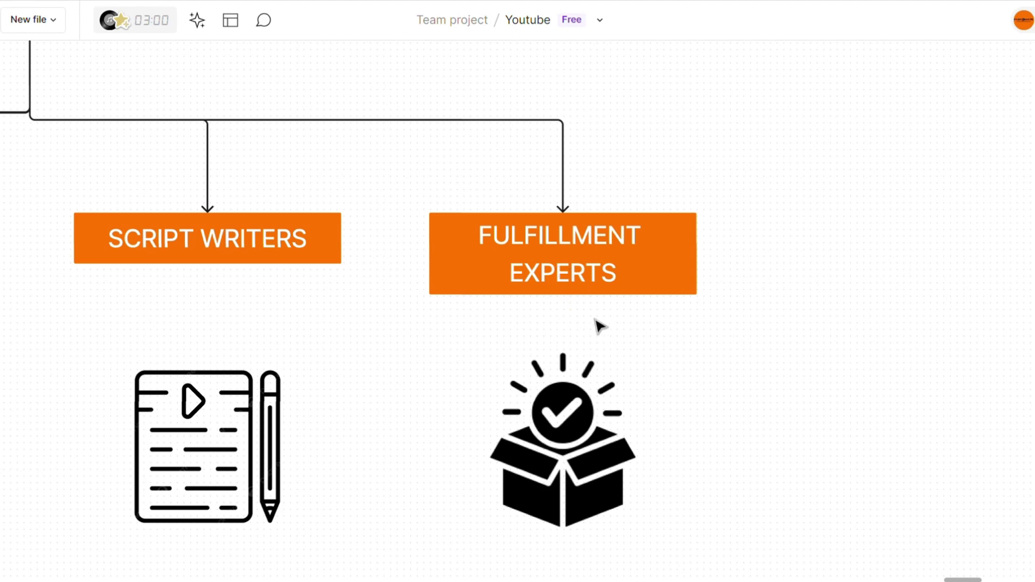
pyautogui.scroll(-5, 600, 326)
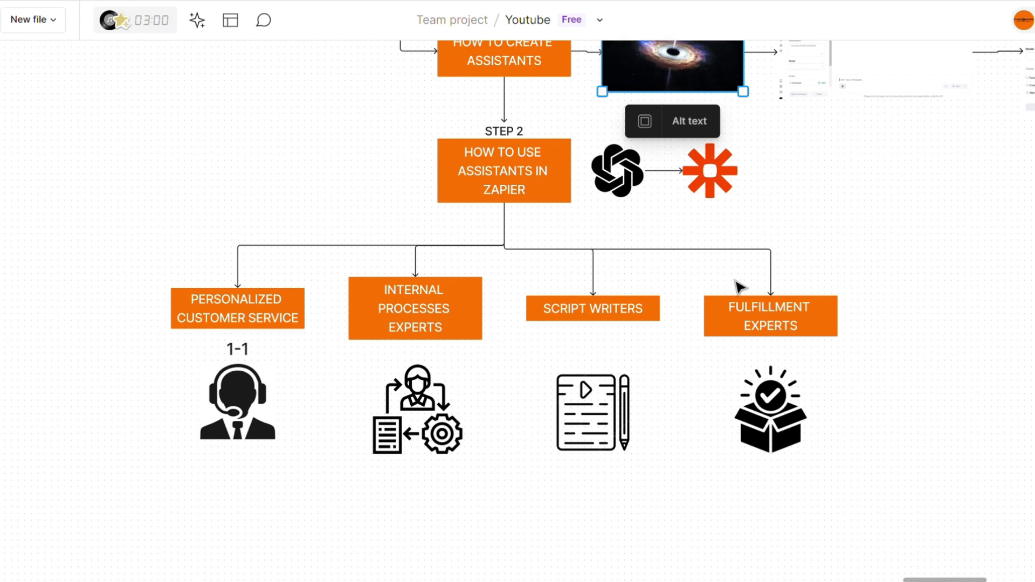
pyautogui.moveTo(835, 242); pyautogui.dragTo(778, 321)
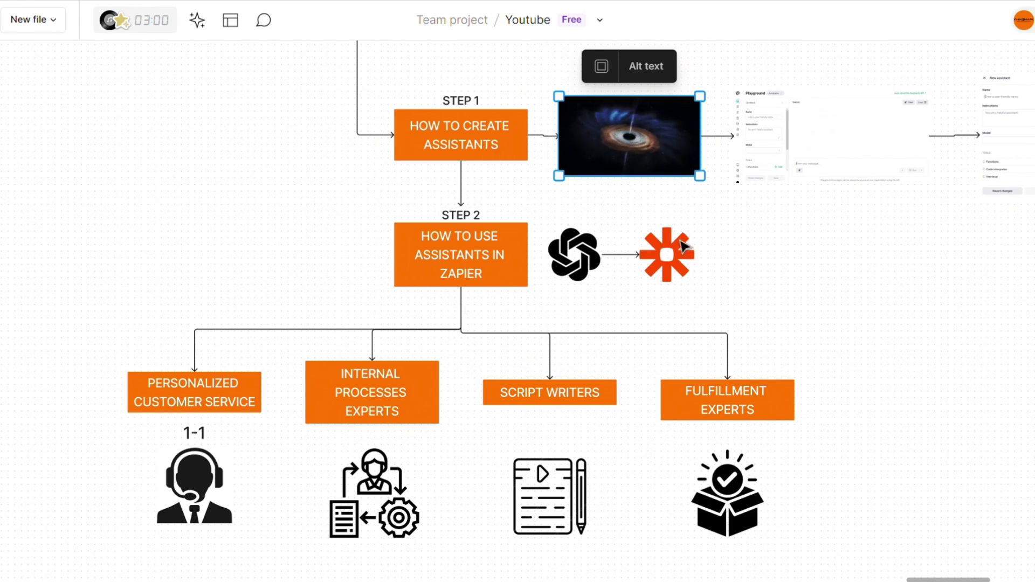
pyautogui.hscroll(-2, 625, 306)
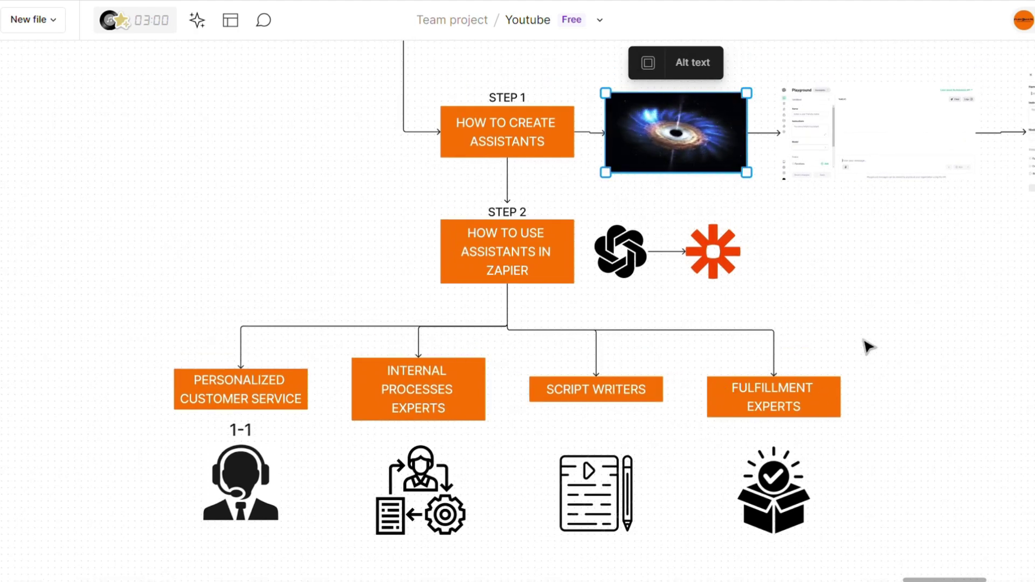
pyautogui.hscroll(2, 841, 349)
pyautogui.scroll(-5, 548, 334)
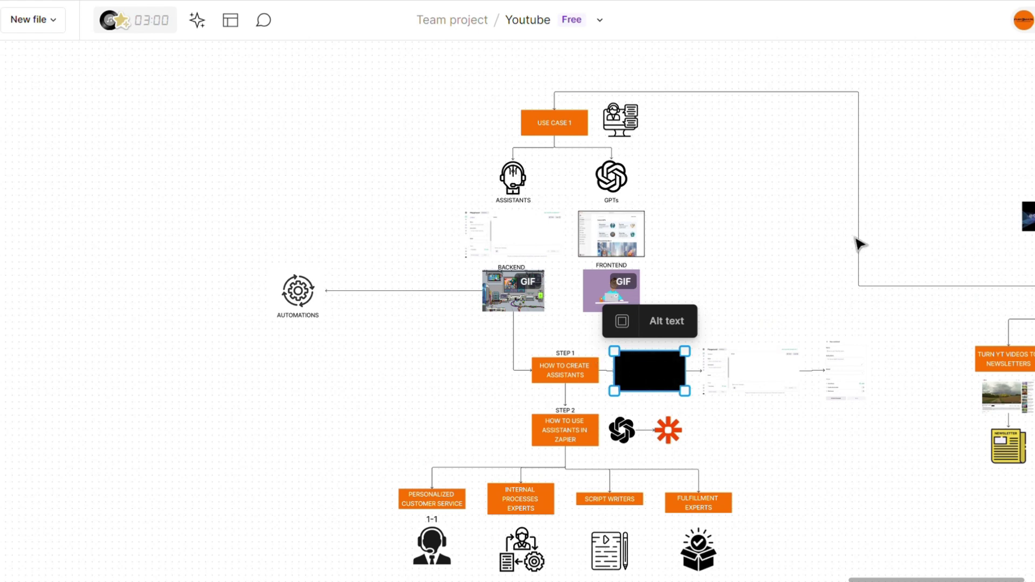
# - Pan to USE CASE 2 and zoom in on its Trigger, Open AI Whisper and Document boxes
pyautogui.moveTo(859, 242); pyautogui.dragTo(405, 320)
pyautogui.press('2')
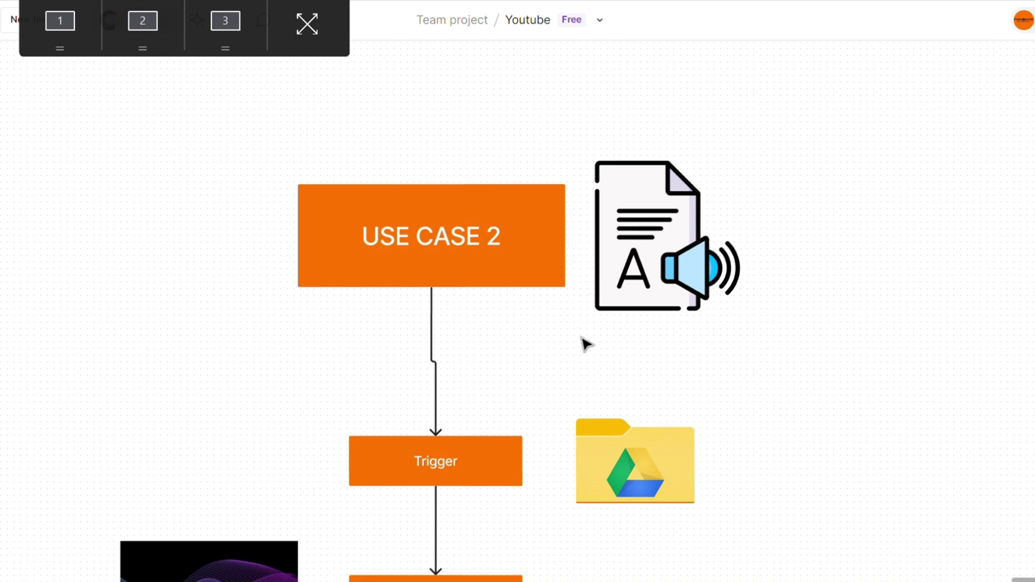
pyautogui.moveTo(589, 350); pyautogui.dragTo(601, 307)
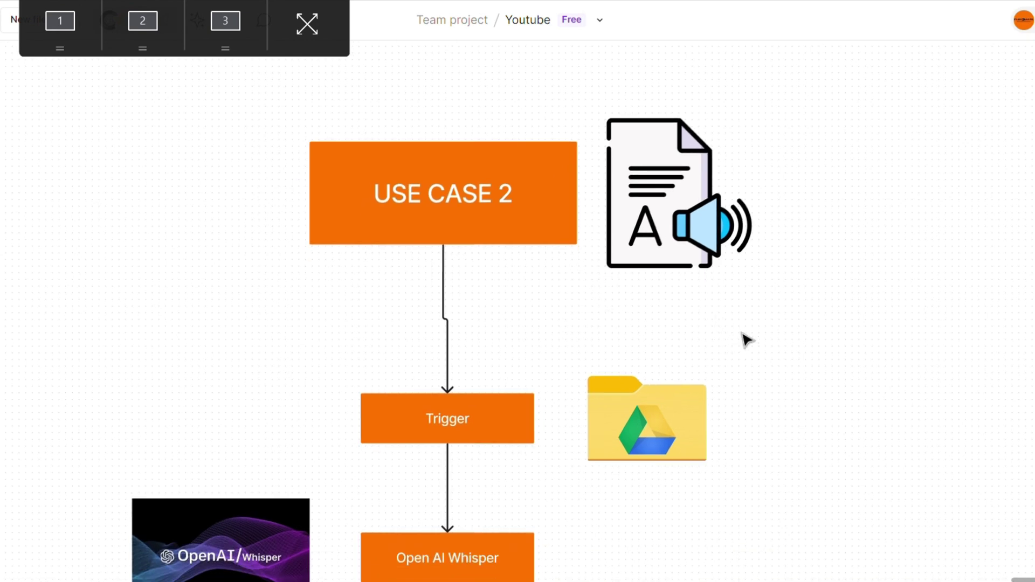
pyautogui.scroll(-4, 309, 163)
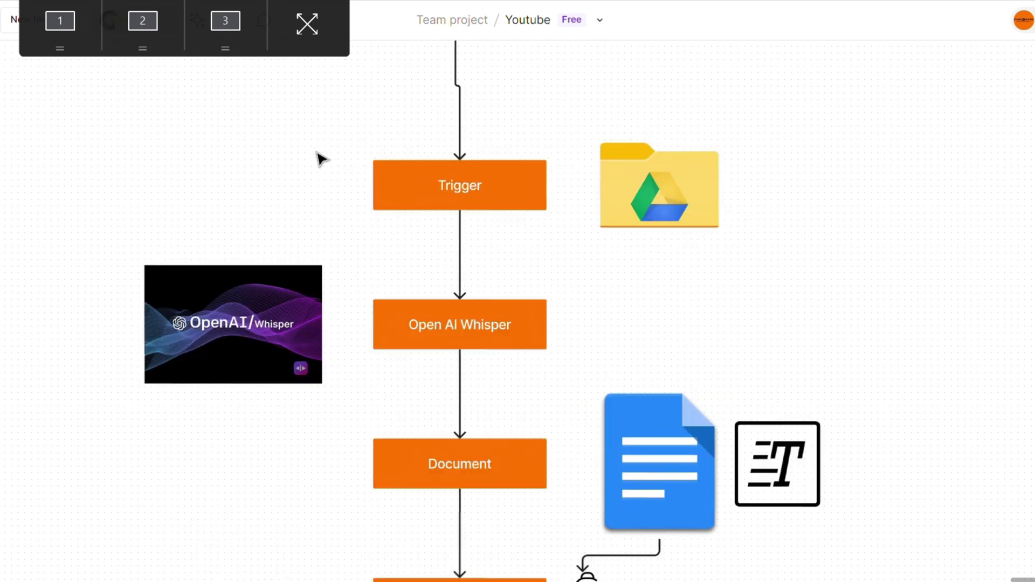
pyautogui.scroll(3, 679, 380)
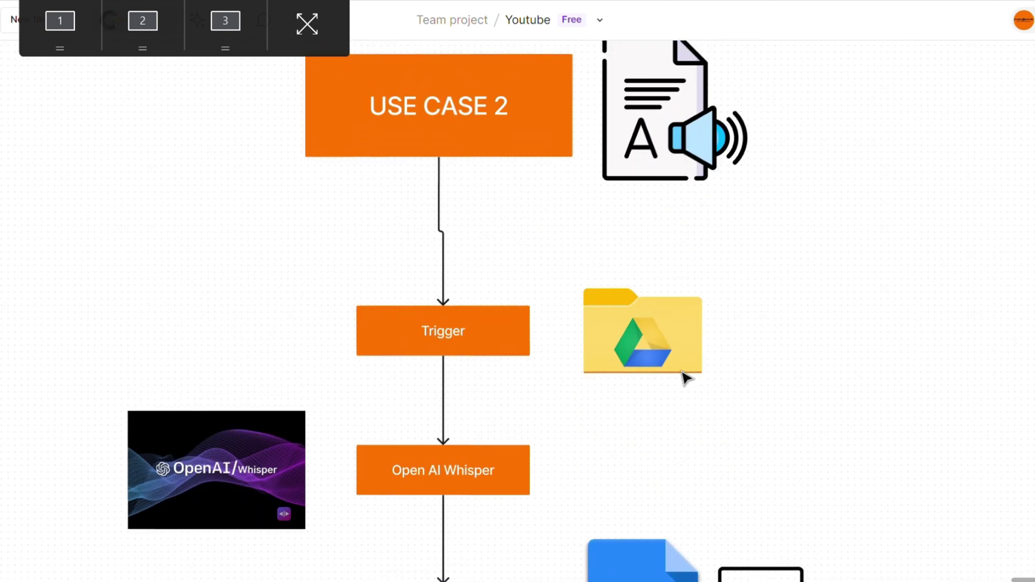
pyautogui.moveTo(752, 338); pyautogui.dragTo(746, 381)
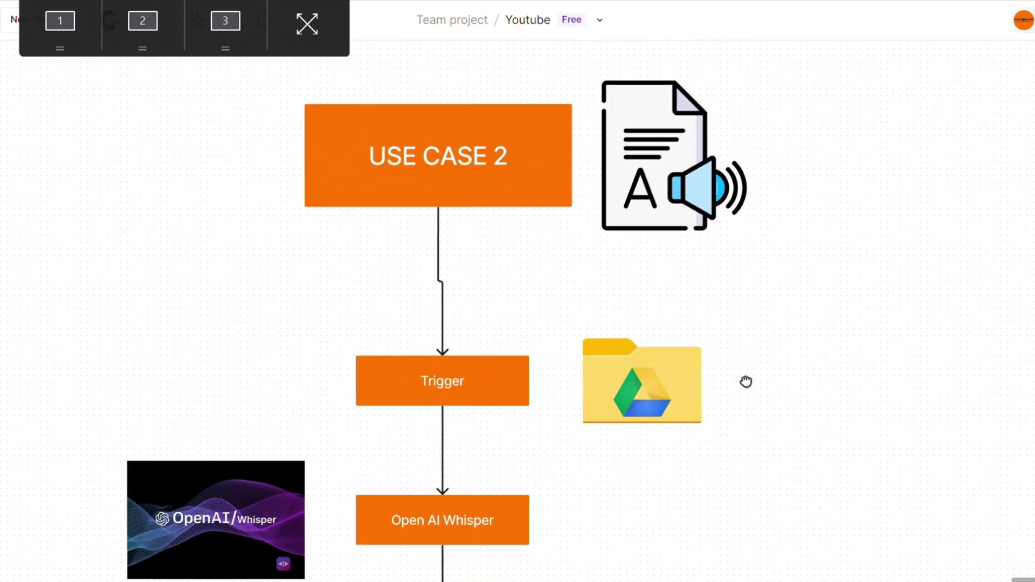
pyautogui.scroll(-3, 328, 202)
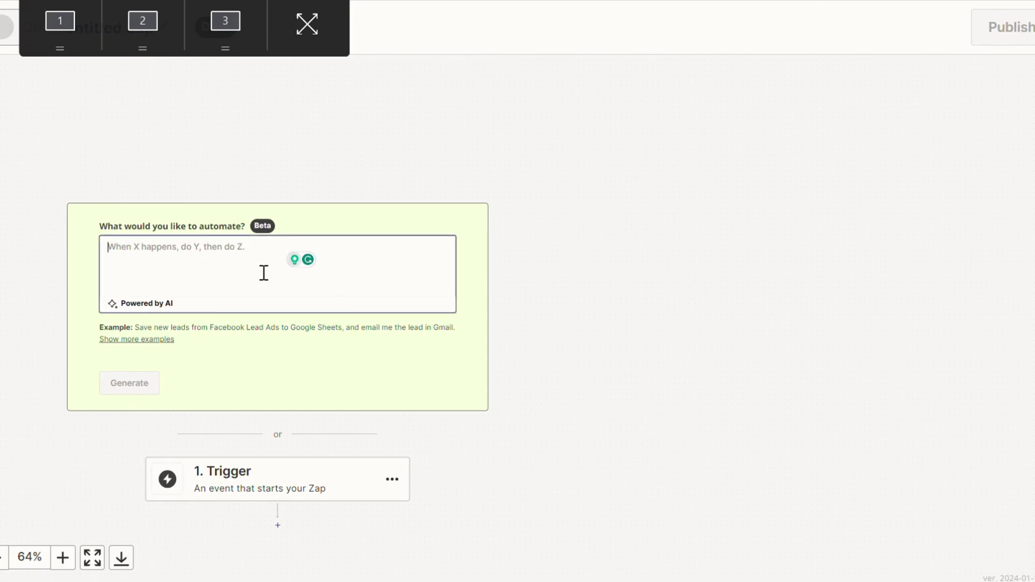
# - Make the trigger Google Drive New File in Folder, watching the Youtube Test folder
pyautogui.click(324, 492)
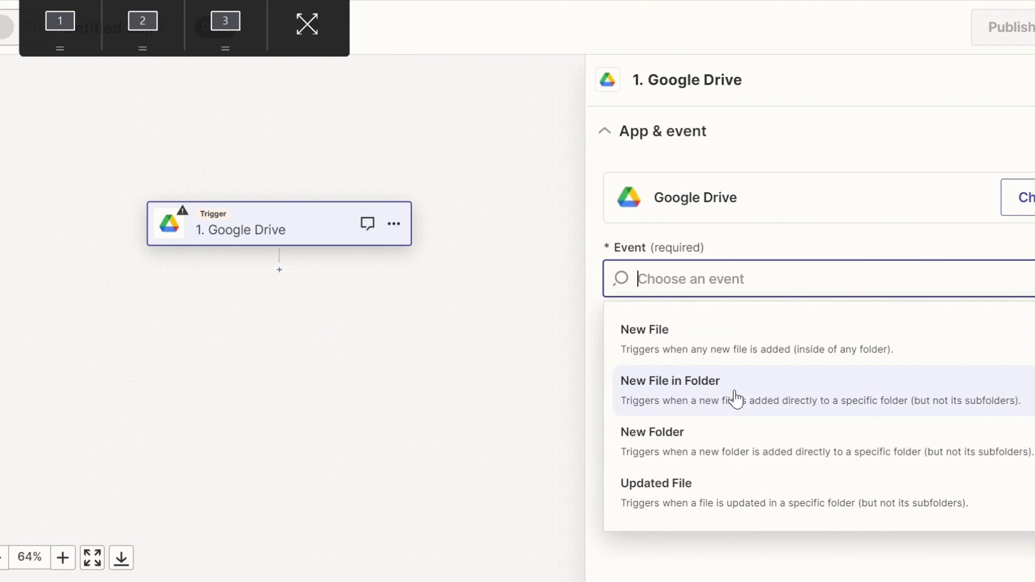
pyautogui.click(769, 397)
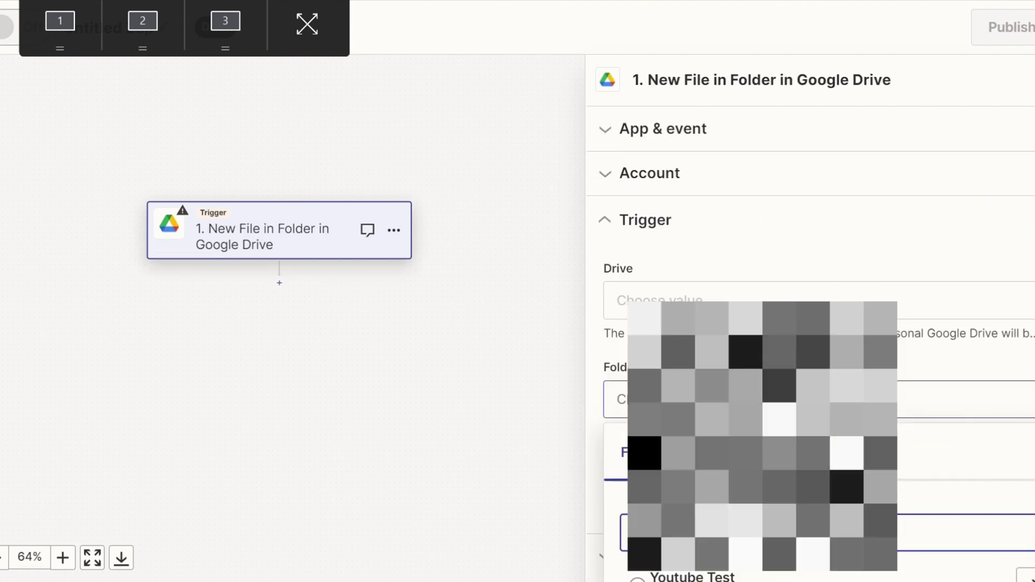
pyautogui.click(716, 305)
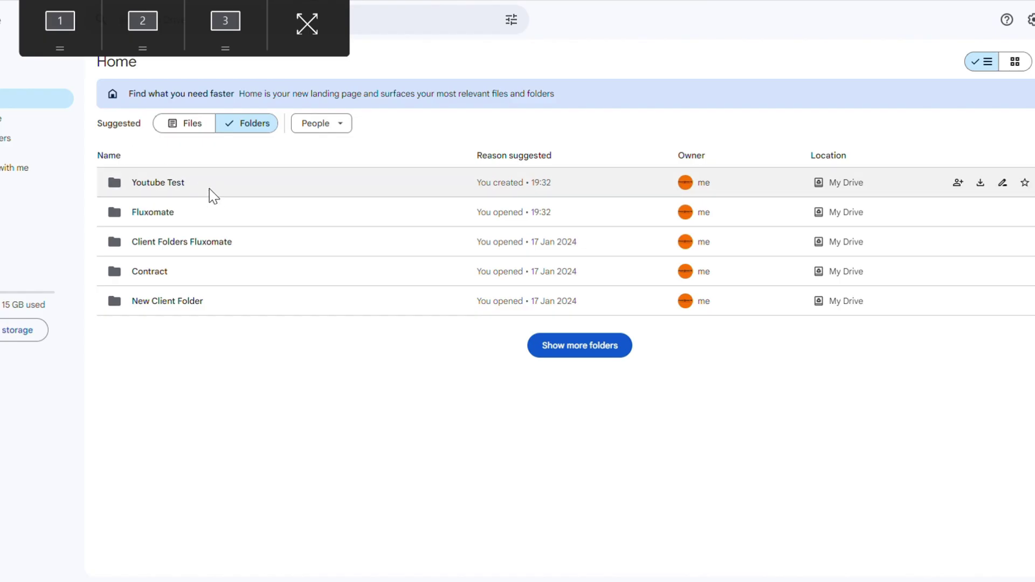
pyautogui.doubleClick(213, 195)
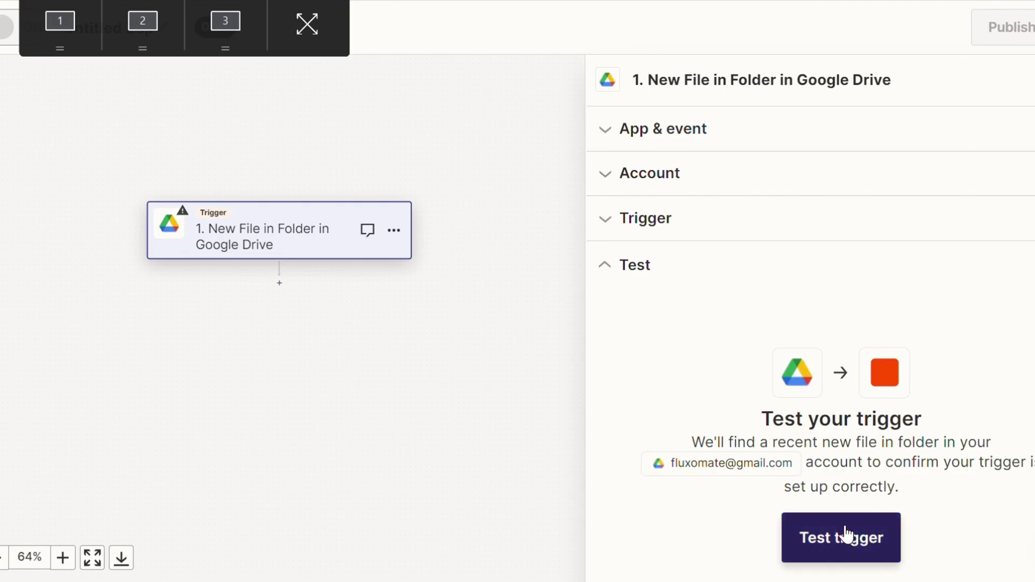
# - Test the trigger to fetch a recent file and continue to the action
pyautogui.click(845, 531)
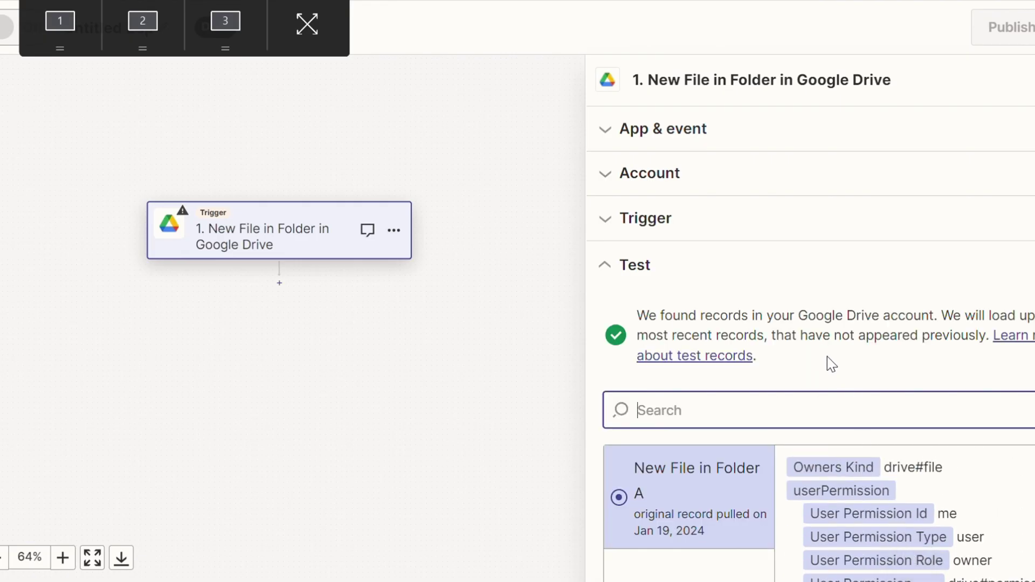
pyautogui.scroll(-5, 827, 357)
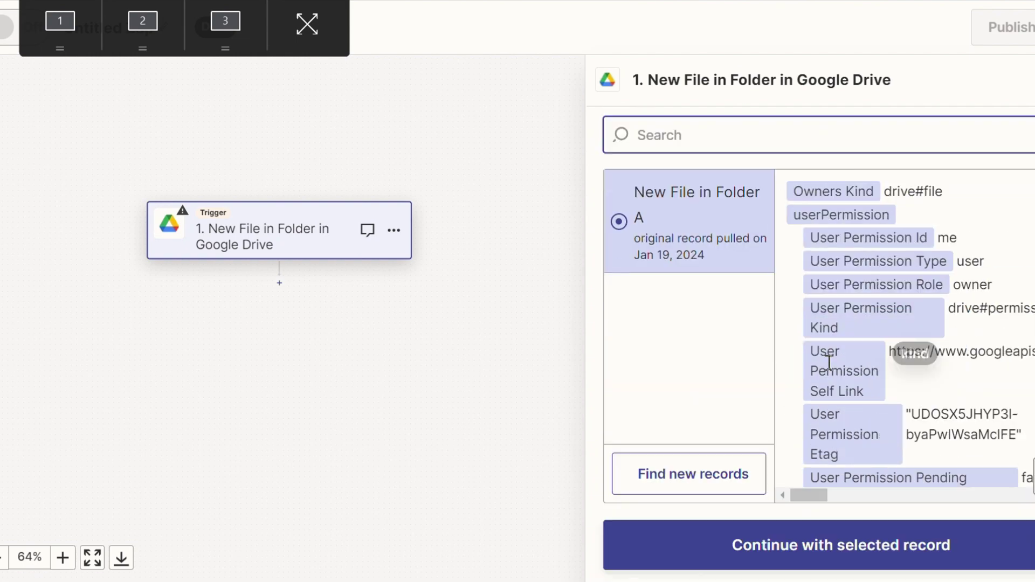
pyautogui.click(809, 545)
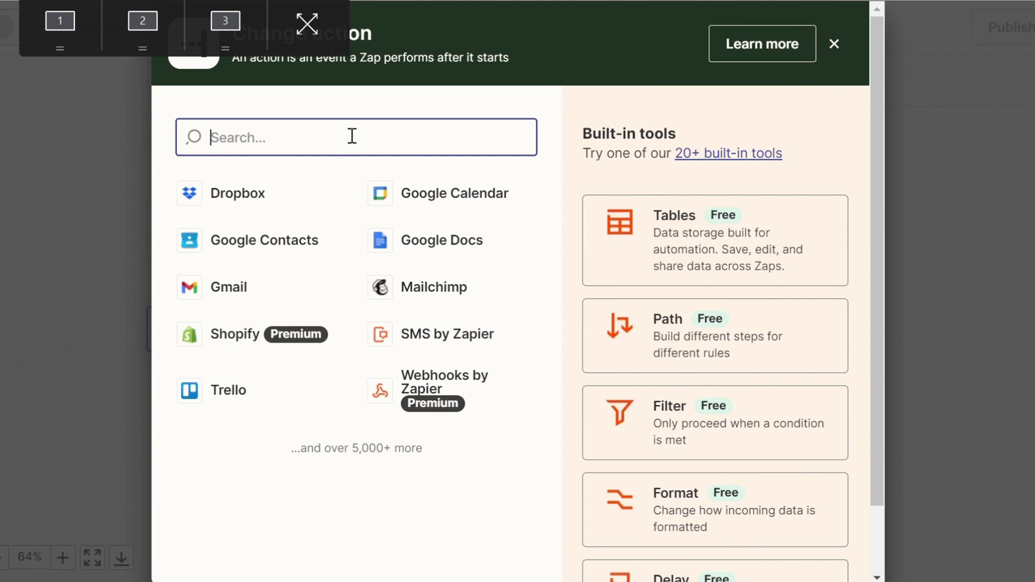
# - Make step 2 an OpenAI Create Transcription action using the connected OpenAI account
pyautogui.write('open')
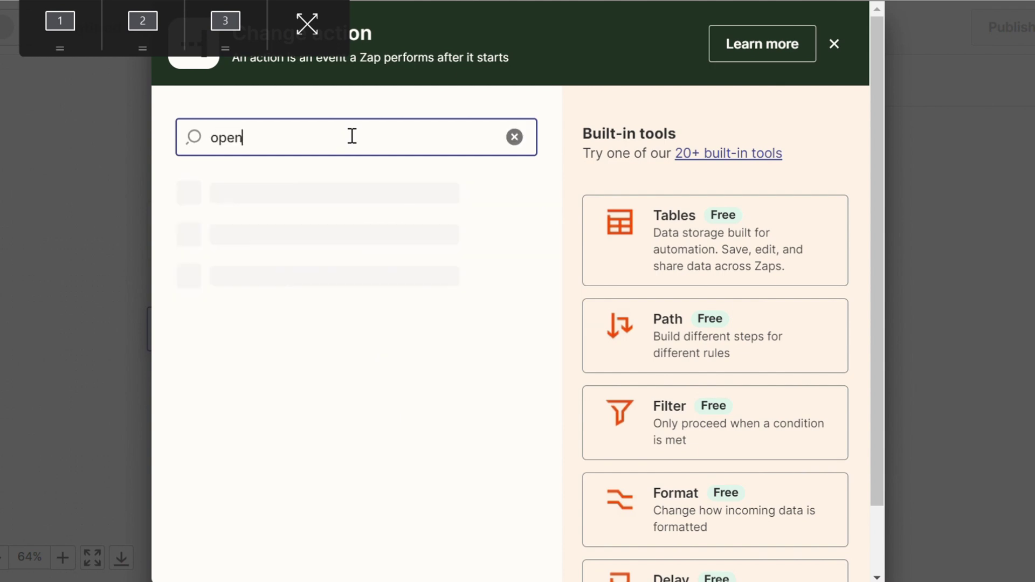
pyautogui.click(259, 192)
pyautogui.scroll(-3, 714, 412)
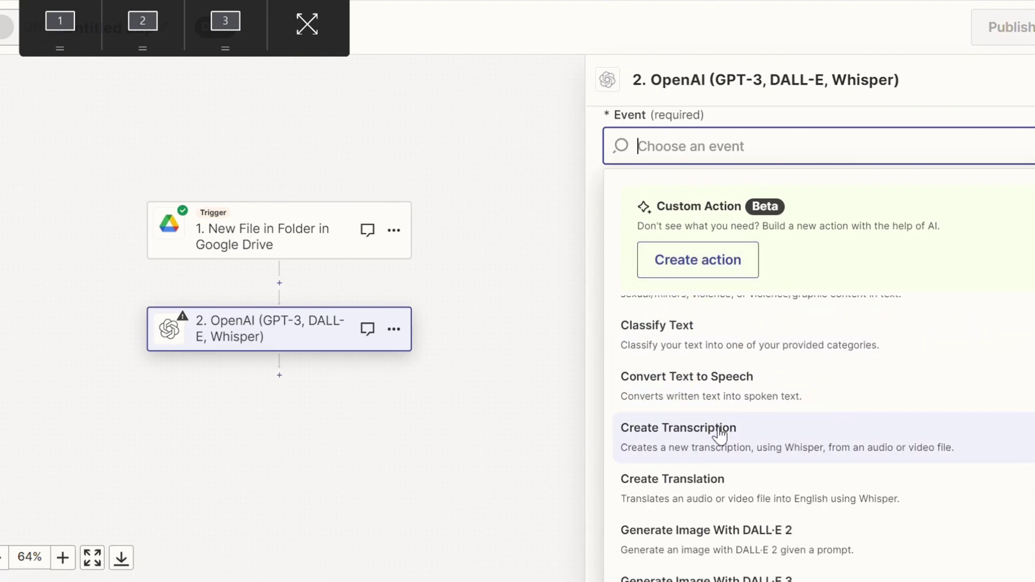
pyautogui.click(747, 453)
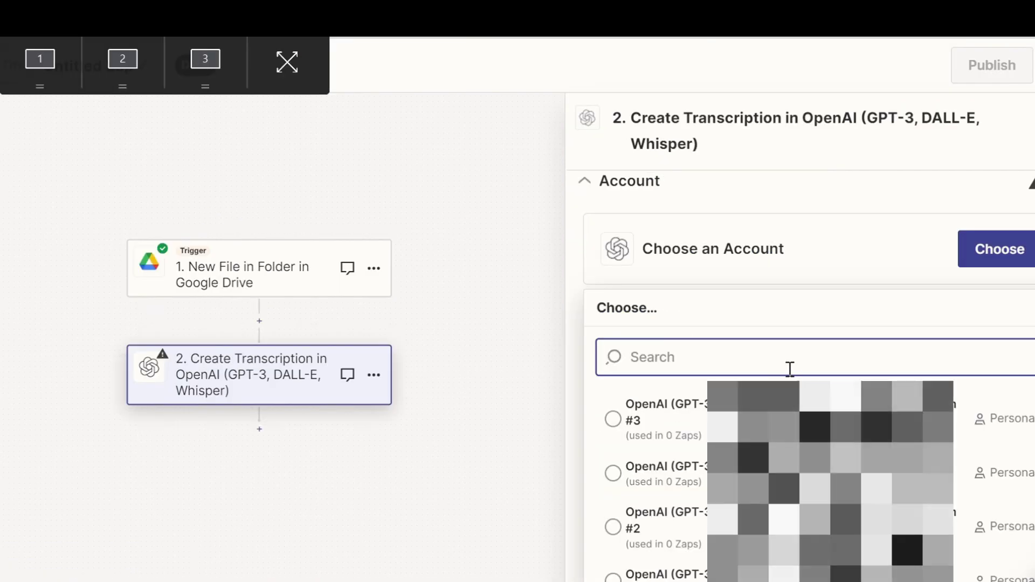
pyautogui.click(663, 415)
# - Use the Drive file's Embed Link with prompt 'Transcribe this video into clear sections', skipping the test
pyautogui.click(712, 361)
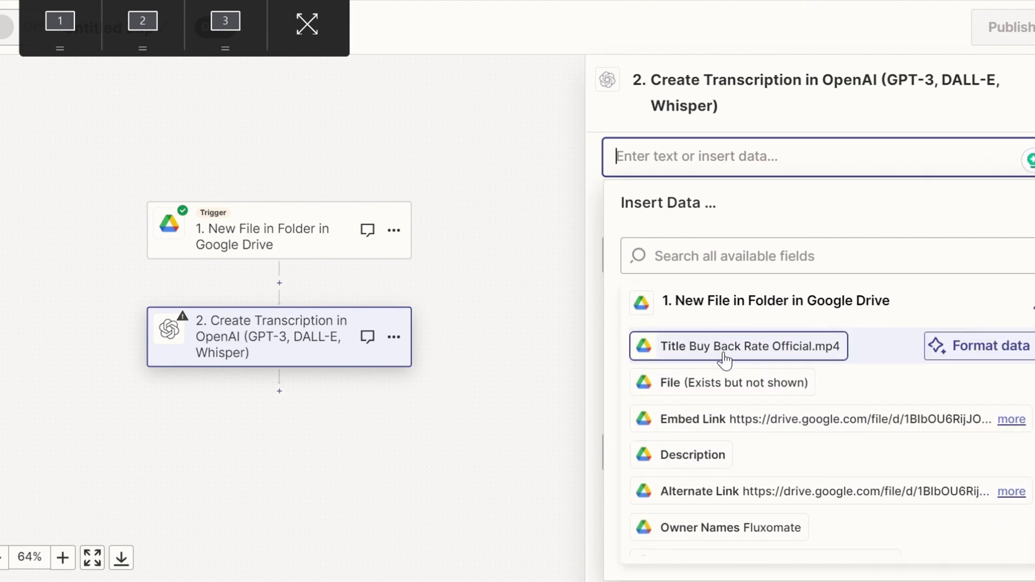
pyautogui.click(781, 419)
pyautogui.click(881, 249)
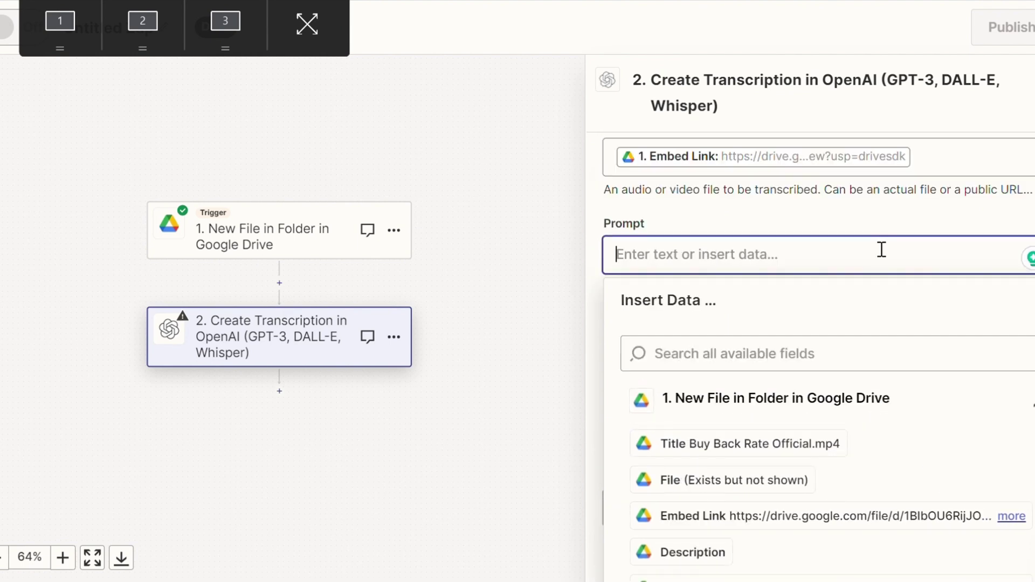
pyautogui.write('T')
pyautogui.write('ranscribe this video into clear sections')
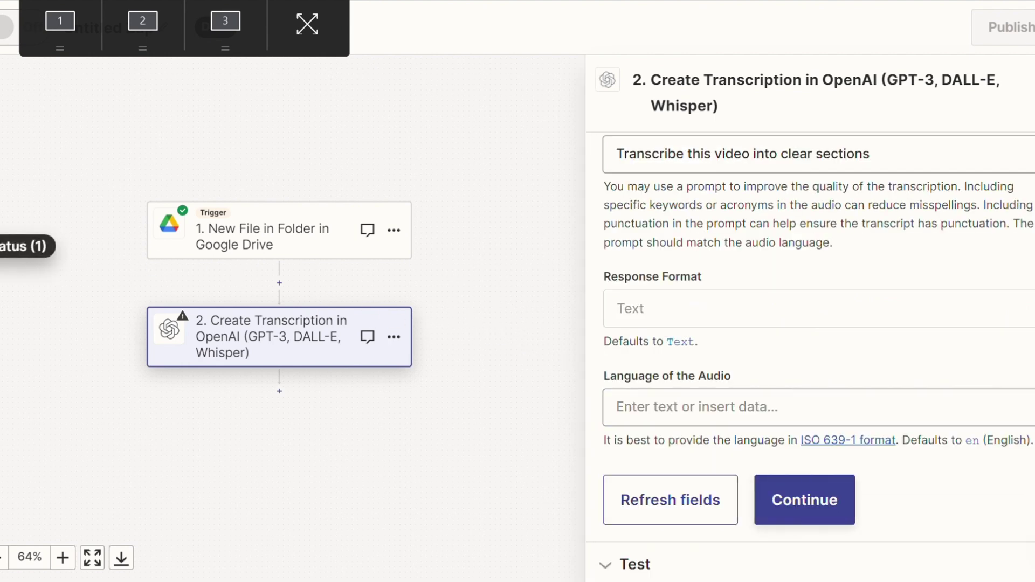
pyautogui.click(807, 503)
pyautogui.click(664, 558)
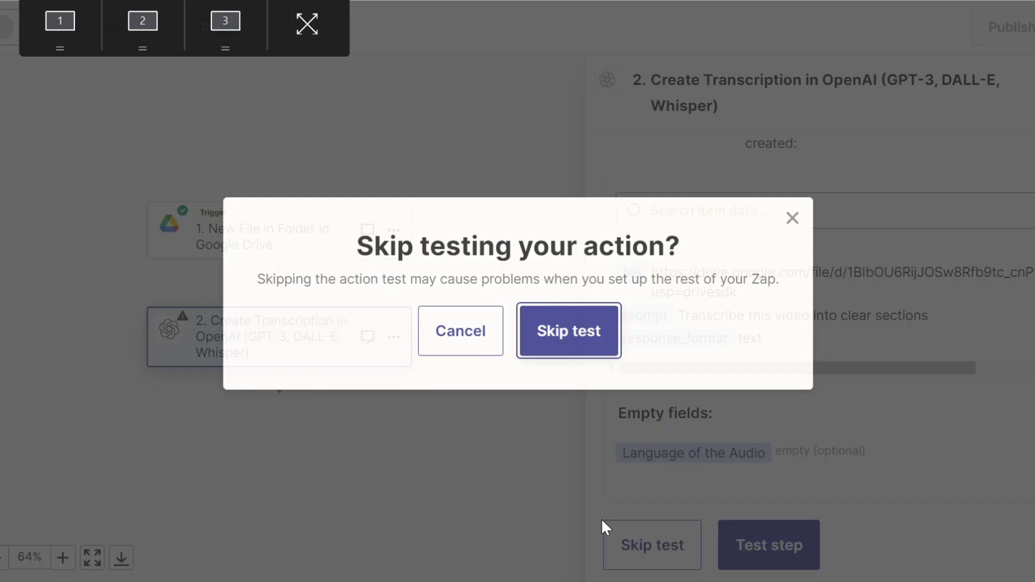
pyautogui.click(567, 331)
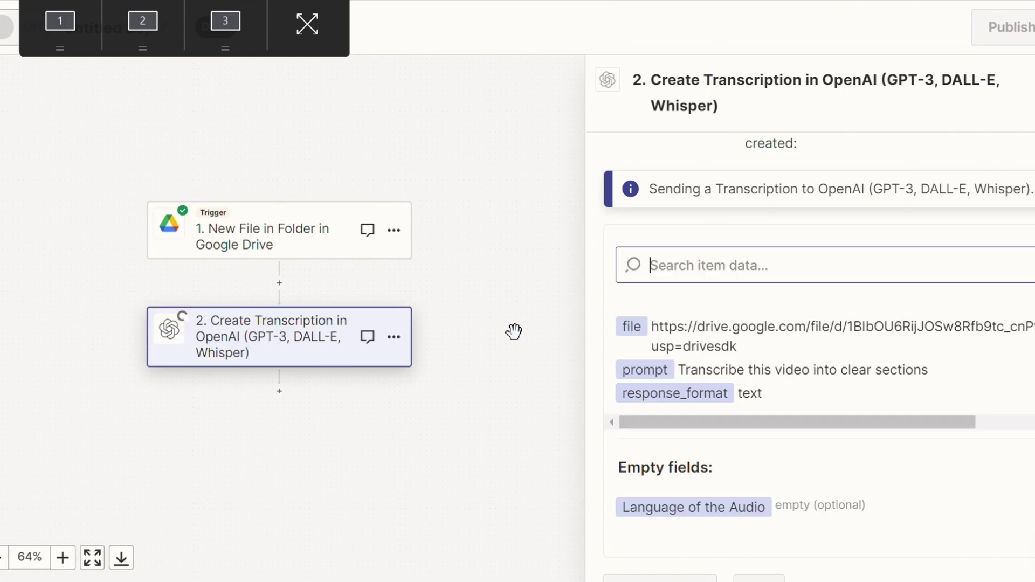
# - Add a Google Docs Create Document from Text step with the transcription Content as body
pyautogui.click(280, 391)
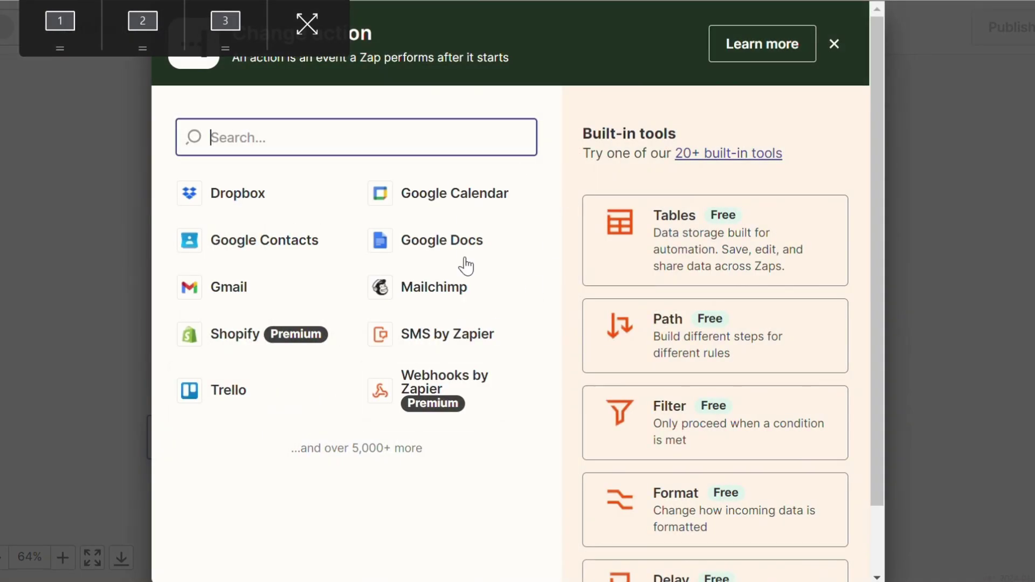
pyautogui.click(462, 261)
pyautogui.scroll(-2, 746, 339)
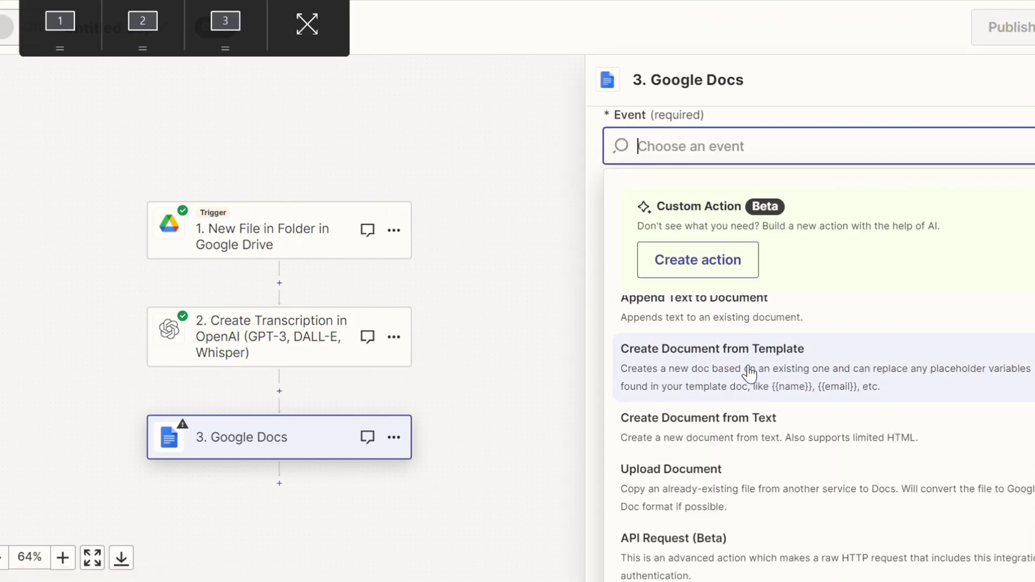
pyautogui.click(740, 418)
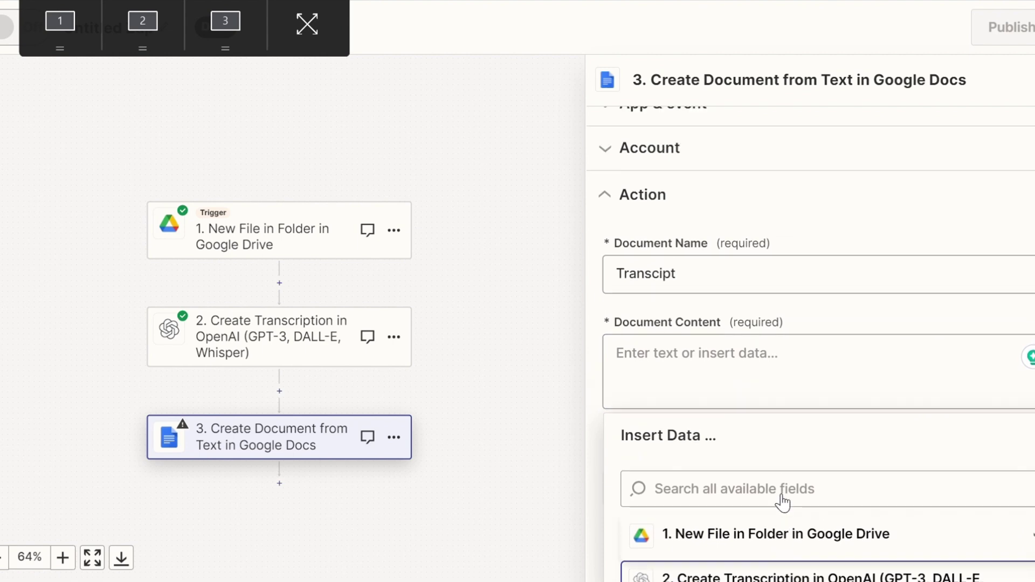
pyautogui.scroll(-2, 782, 501)
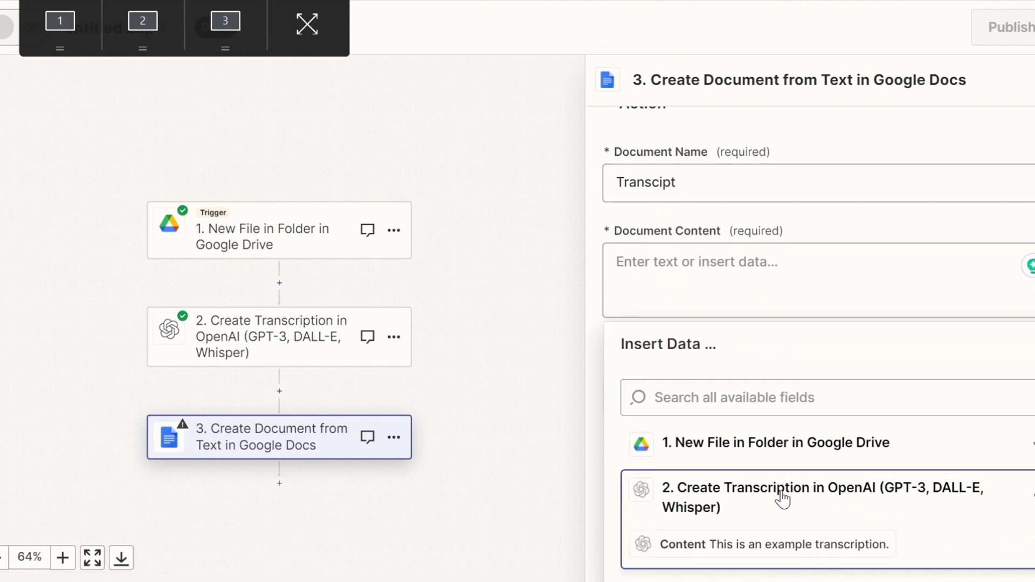
pyautogui.click(772, 545)
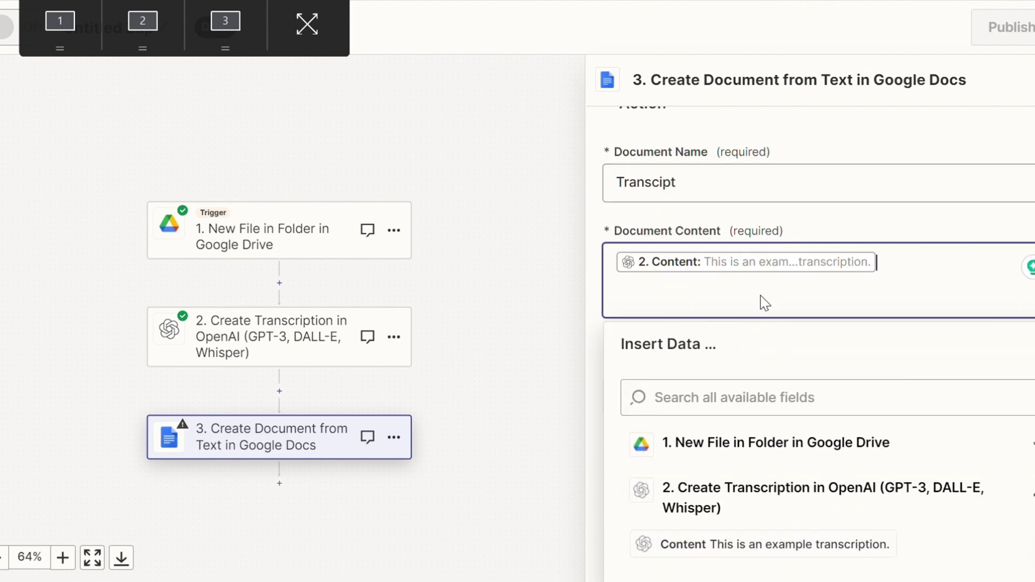
# - Save the Transcipt document in the root folder, skip the step test, and publish the Zap
pyautogui.click(776, 229)
pyautogui.scroll(-3, 755, 431)
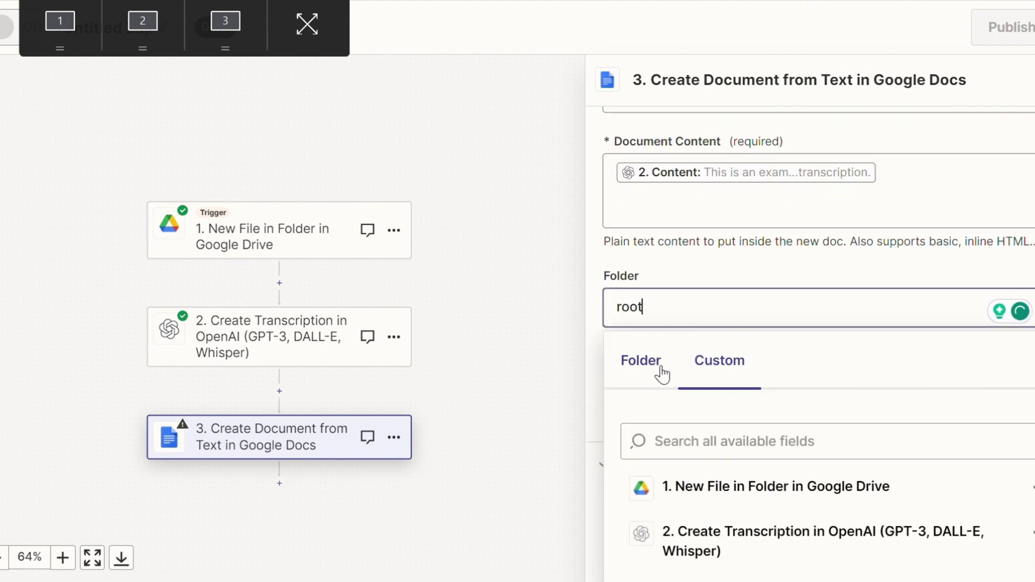
pyautogui.click(818, 515)
pyautogui.click(818, 515)
pyautogui.scroll(-2, 729, 474)
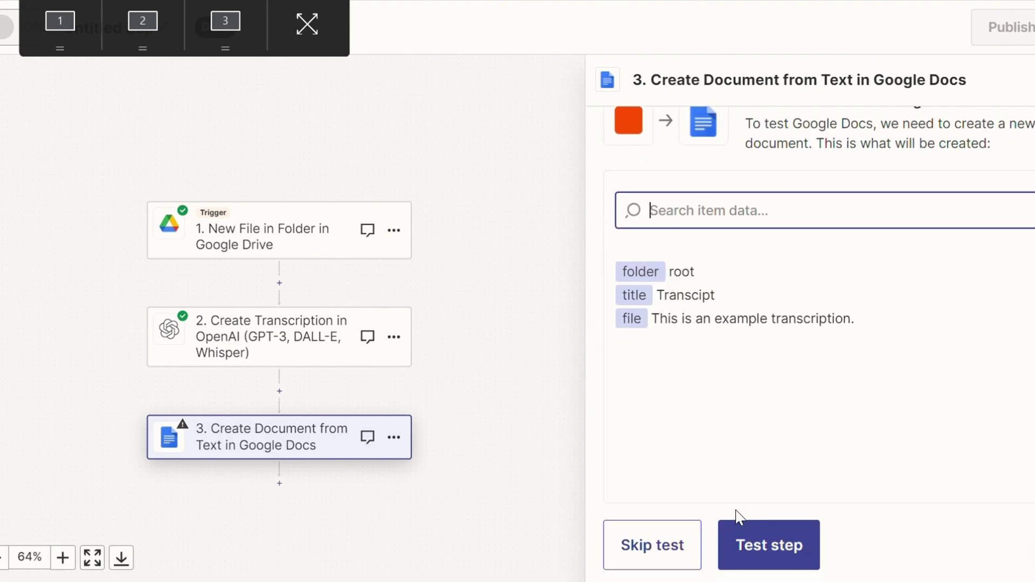
pyautogui.click(663, 545)
pyautogui.click(549, 341)
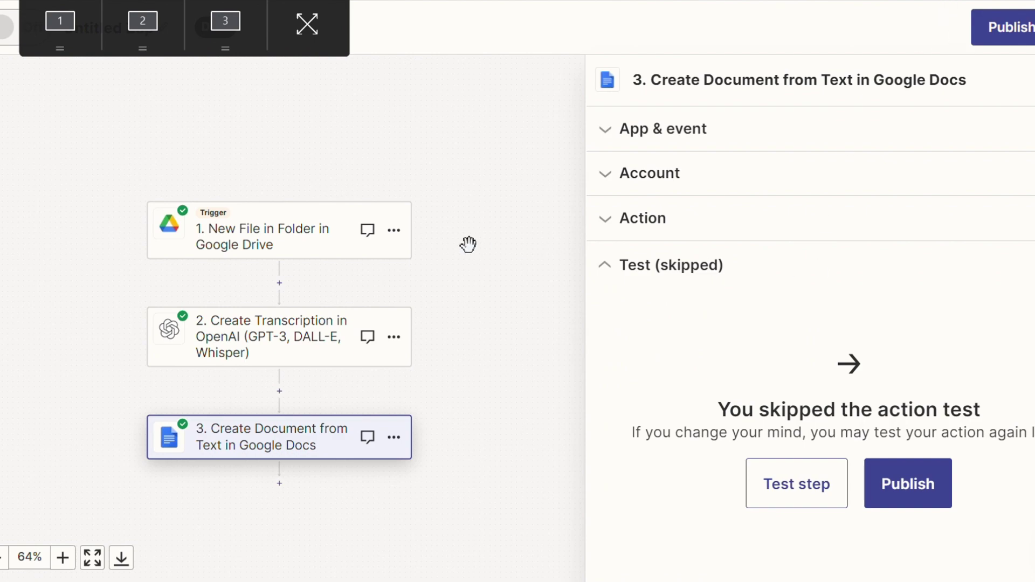
pyautogui.click(1009, 50)
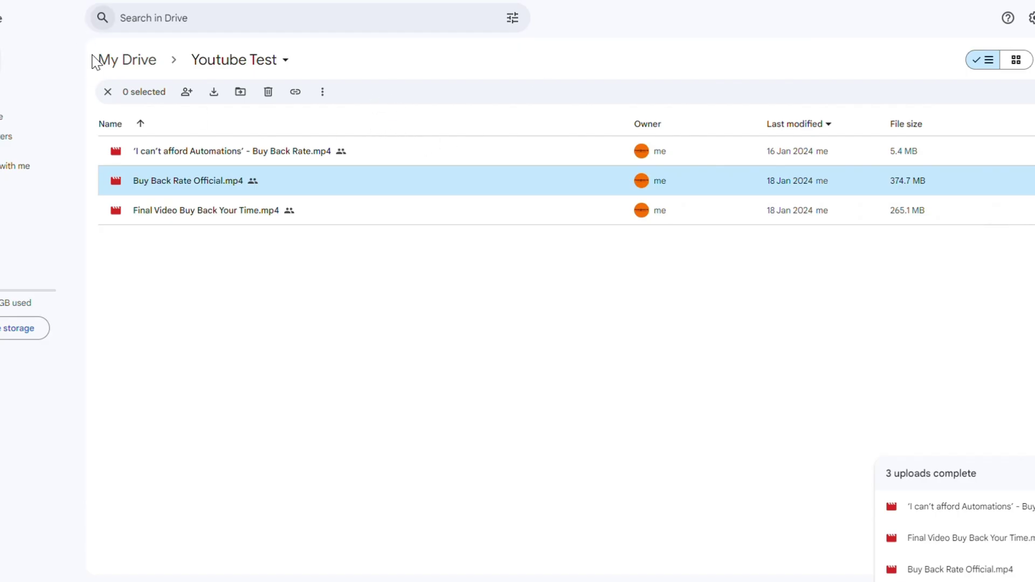
# - Go from the Youtube Test folder back to My Drive and start a Drive search
pyautogui.click(122, 61)
pyautogui.click(231, 17)
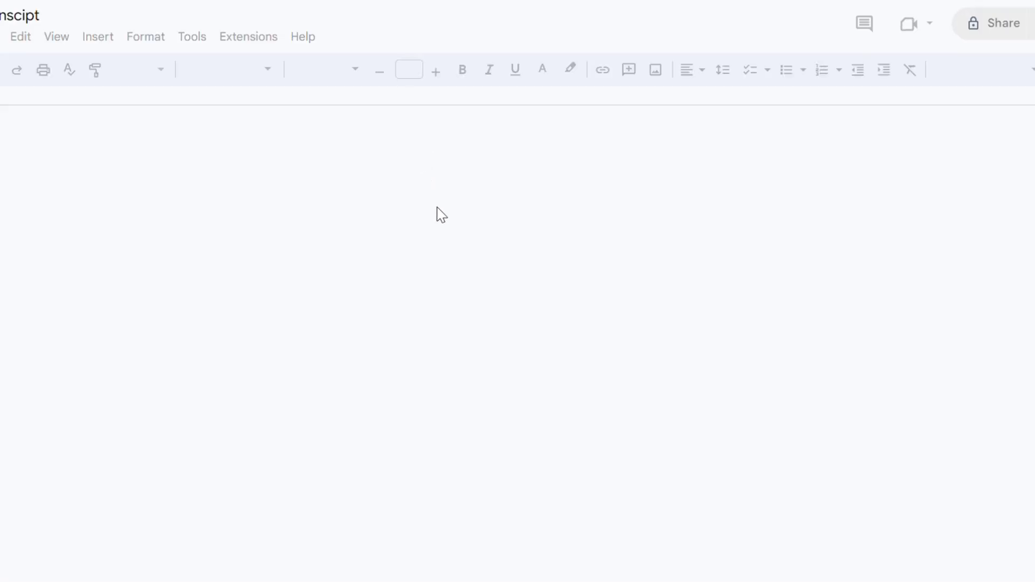
# - Scroll through the Transcipt document, then return to its first line
pyautogui.scroll(-5, 411, 233)
pyautogui.scroll(-2, 415, 227)
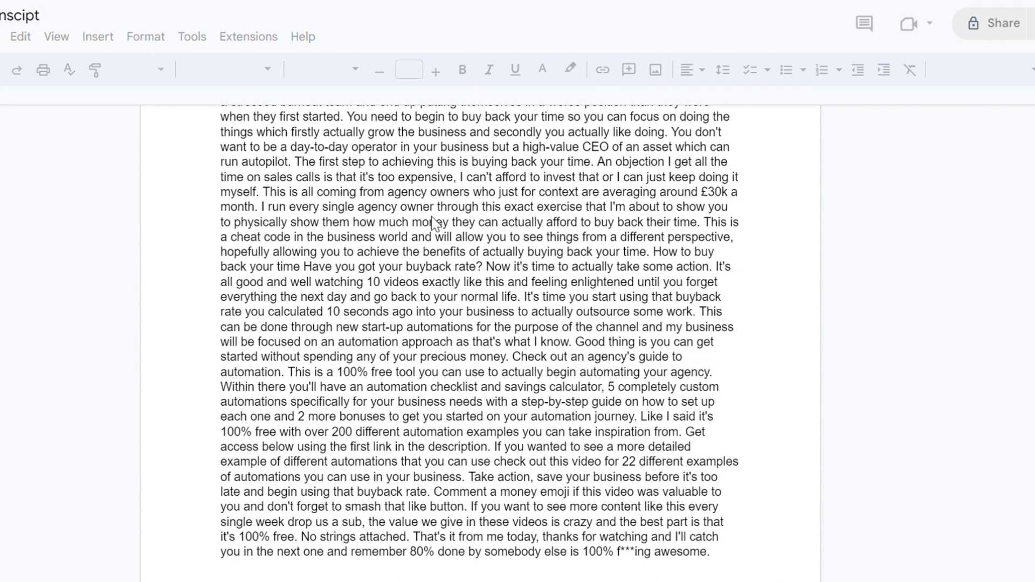
pyautogui.scroll(-2, 434, 221)
pyautogui.scroll(4, 447, 246)
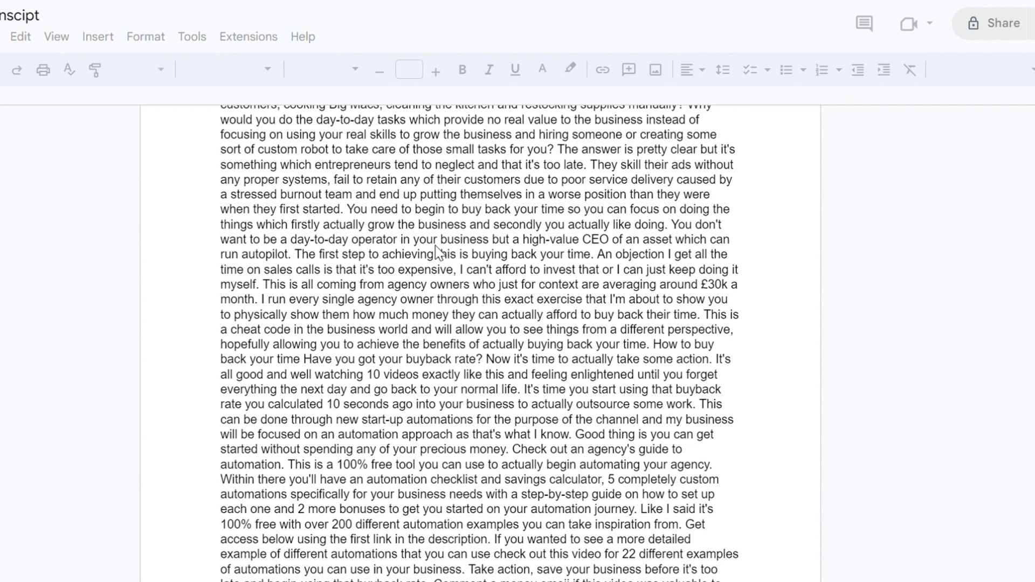
pyautogui.scroll(2, 437, 245)
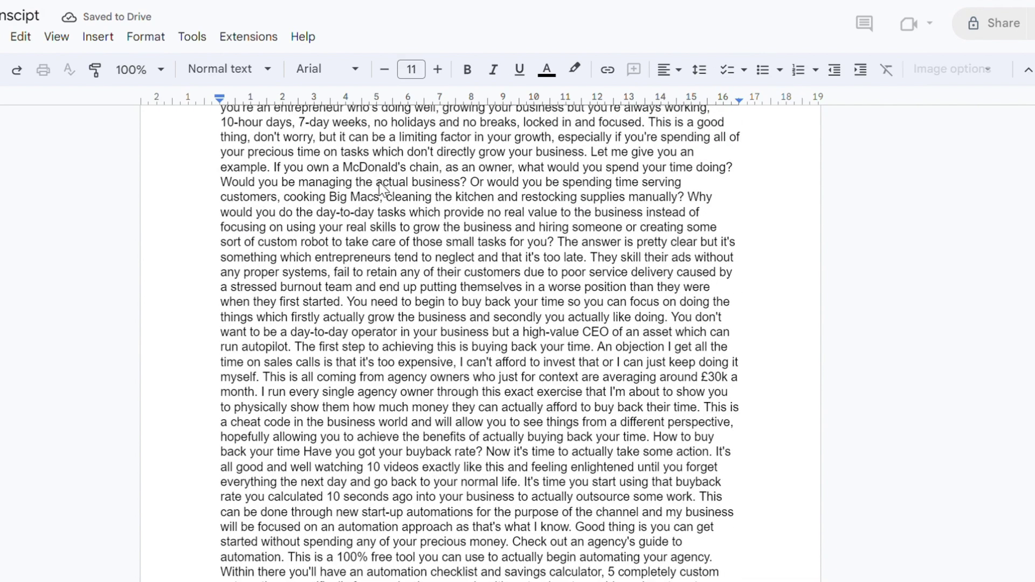
pyautogui.scroll(3, 385, 188)
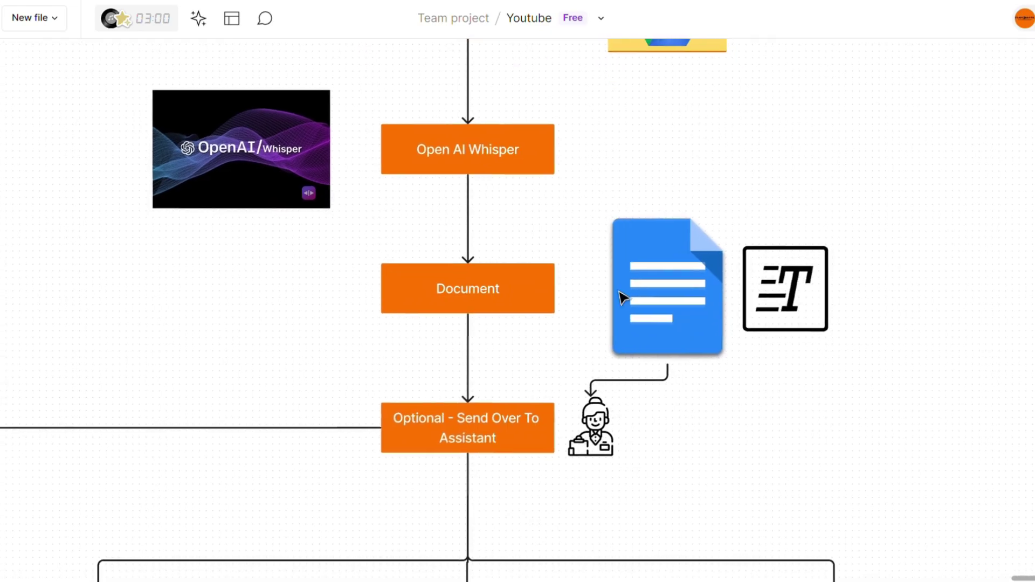
# - Pan around the Use Case 2 flowchart, from Trigger to the Newsletters, Captions and Sales Calls branches
pyautogui.scroll(-2, 620, 269)
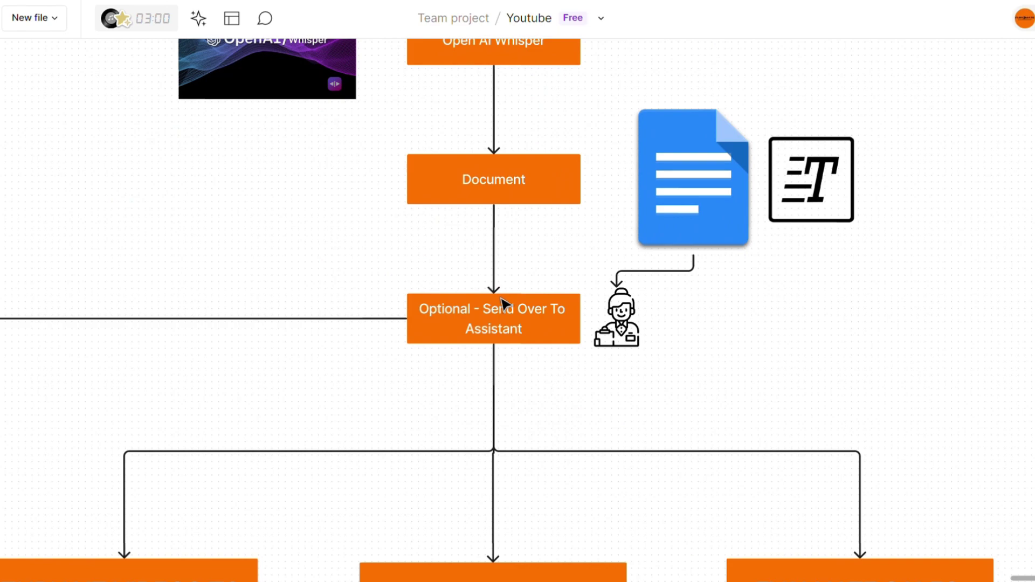
pyautogui.scroll(-8, 527, 382)
pyautogui.hscroll(-5, 460, 293)
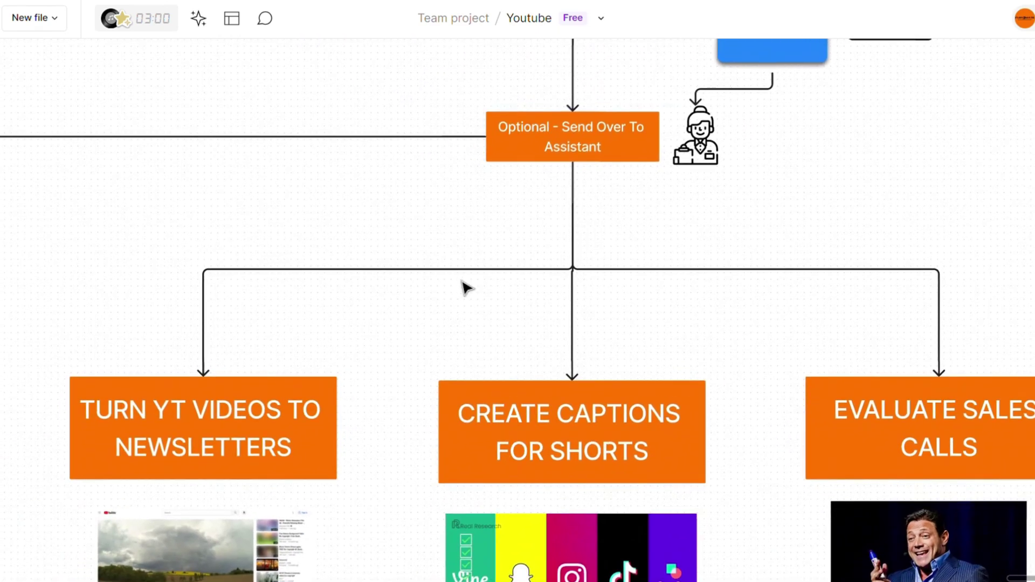
pyautogui.hscroll(-2, 513, 189)
pyautogui.scroll(-2, 529, 144)
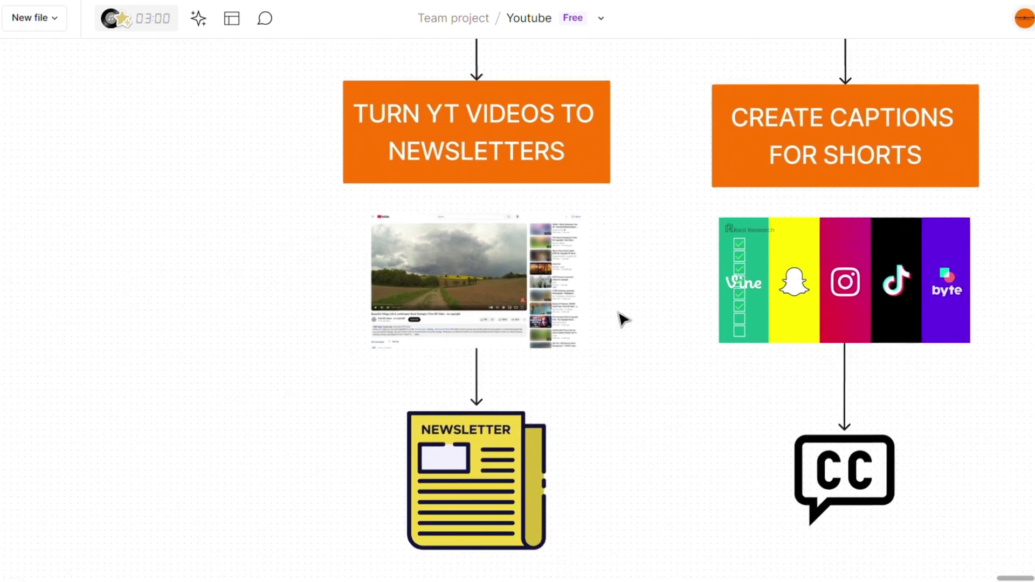
pyautogui.hscroll(5, 621, 337)
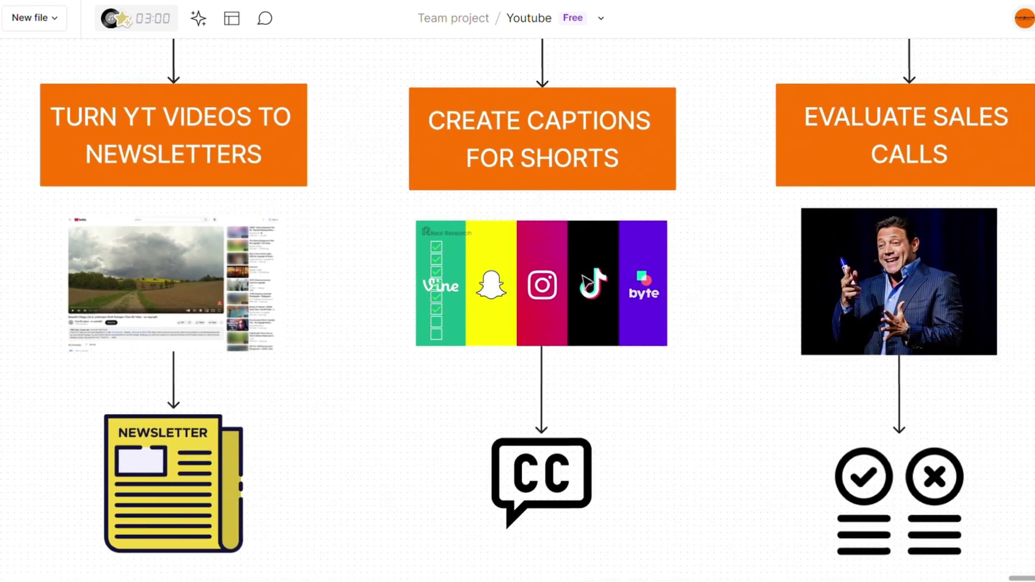
pyautogui.scroll(-1, 665, 315)
pyautogui.hscroll(6, 620, 269)
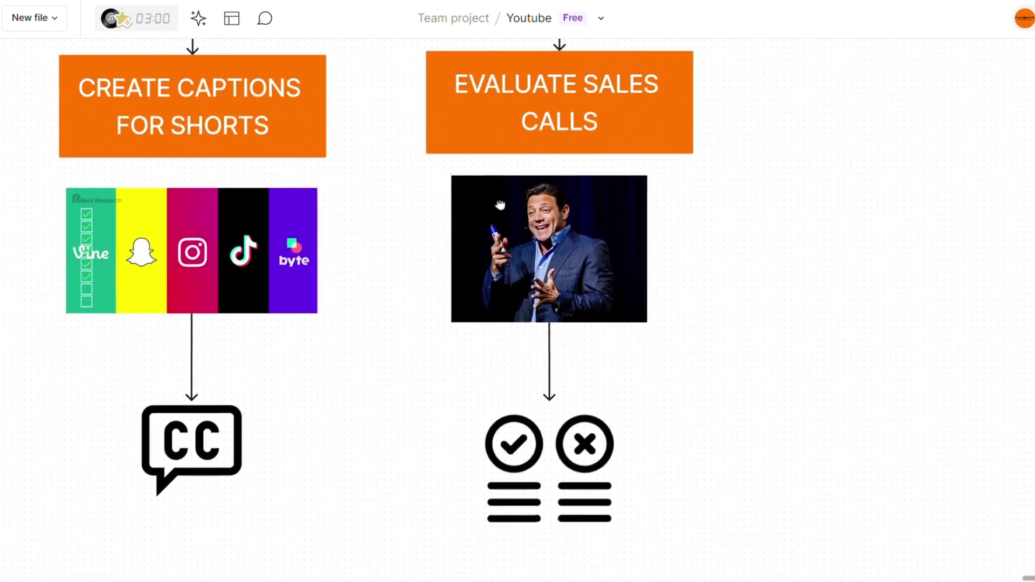
pyautogui.scroll(1, 523, 167)
pyautogui.hscroll(1, 556, 178)
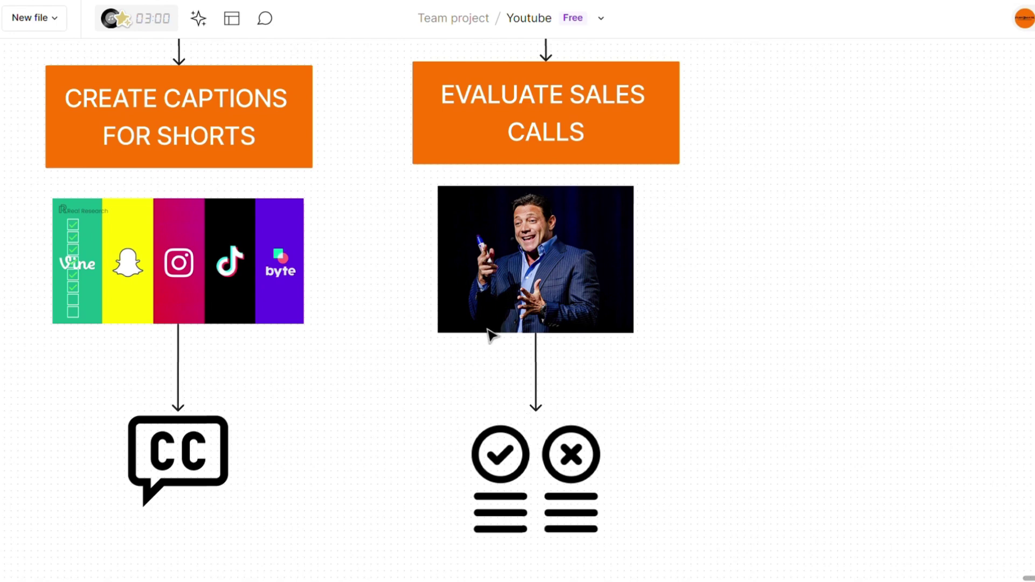
pyautogui.scroll(2, 508, 262)
pyautogui.hscroll(-1, 517, 263)
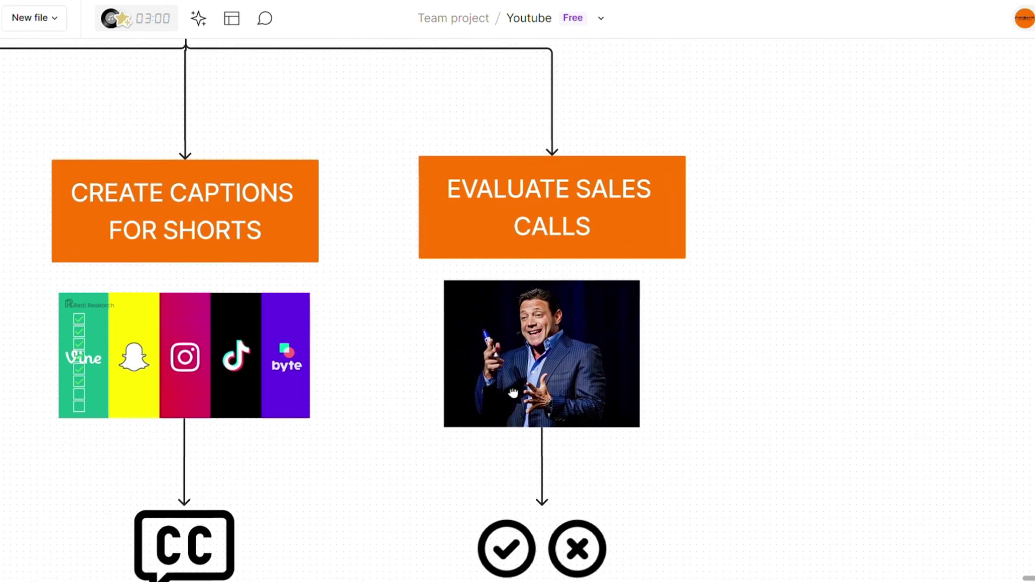
pyautogui.keyDown('ctrl'); pyautogui.scroll(-3, 526, 264); pyautogui.keyUp('ctrl')
pyautogui.scroll(3, 526, 264)
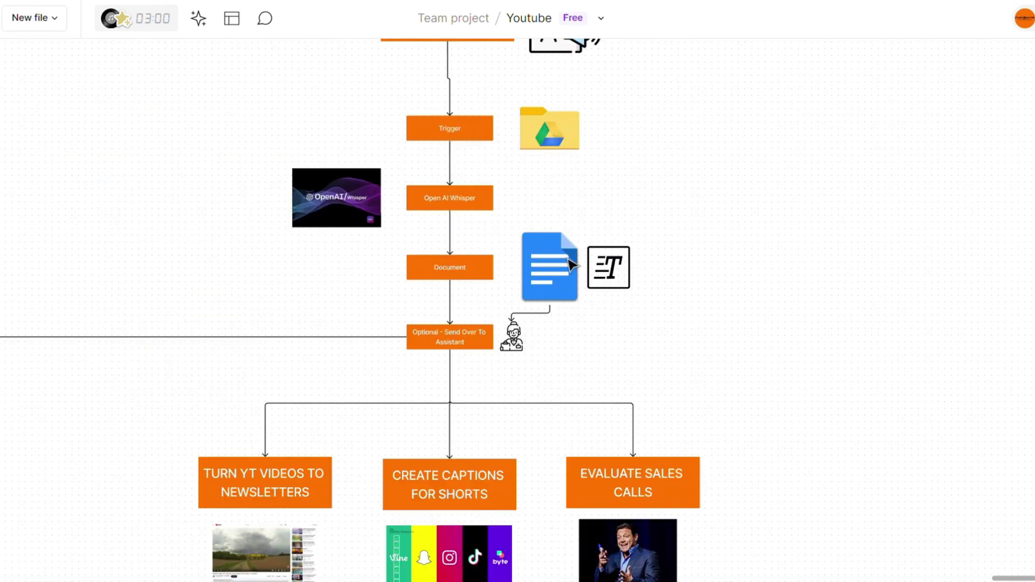
pyautogui.scroll(-7, 571, 264)
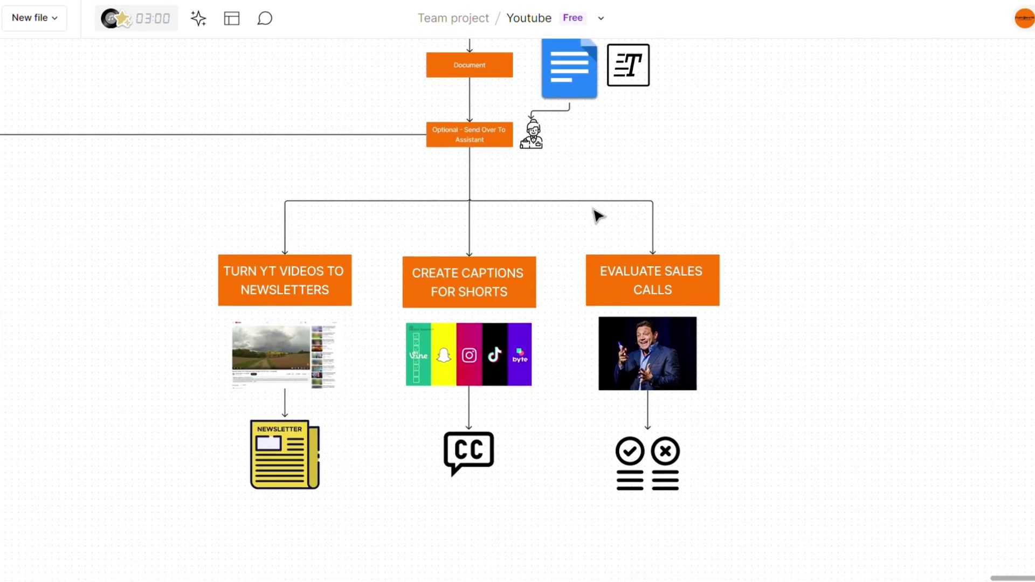
pyautogui.scroll(5, 599, 209)
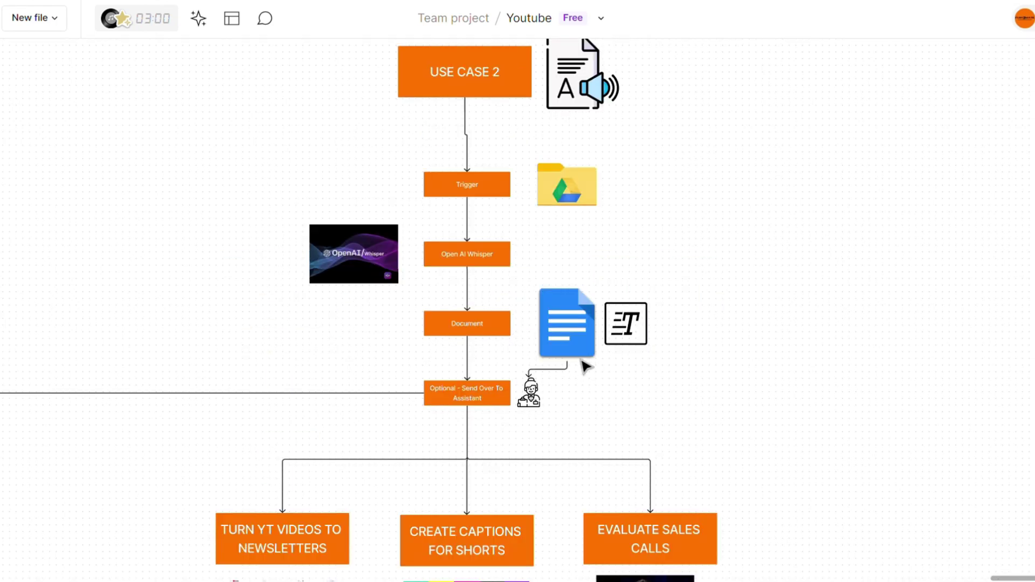
pyautogui.scroll(-5, 593, 411)
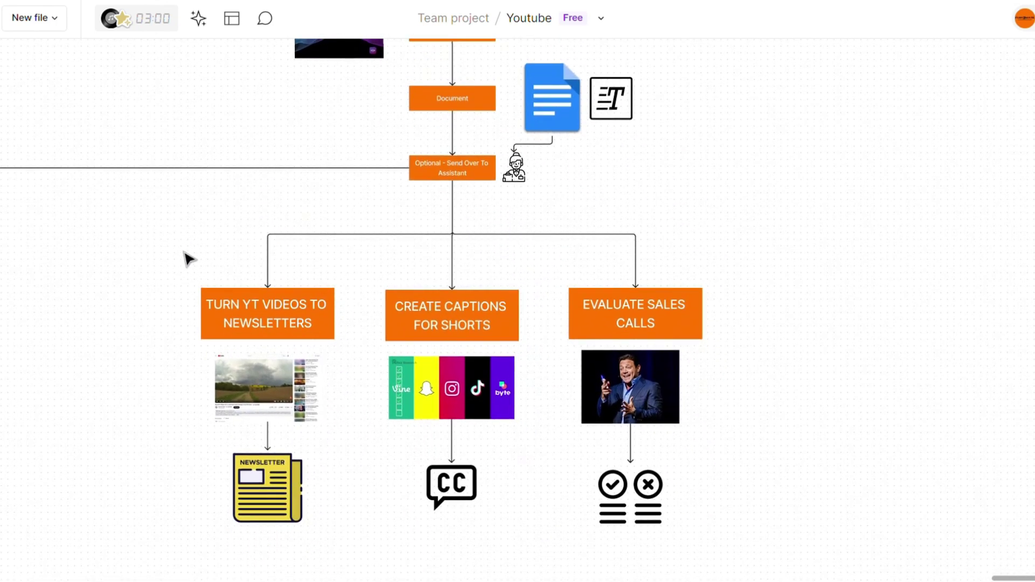
pyautogui.moveTo(183, 237); pyautogui.dragTo(196, 311)
# - Zoom to fit the whole board with Shift+1, then pan right to USE CASE 3
pyautogui.hotkey('shift', '1')
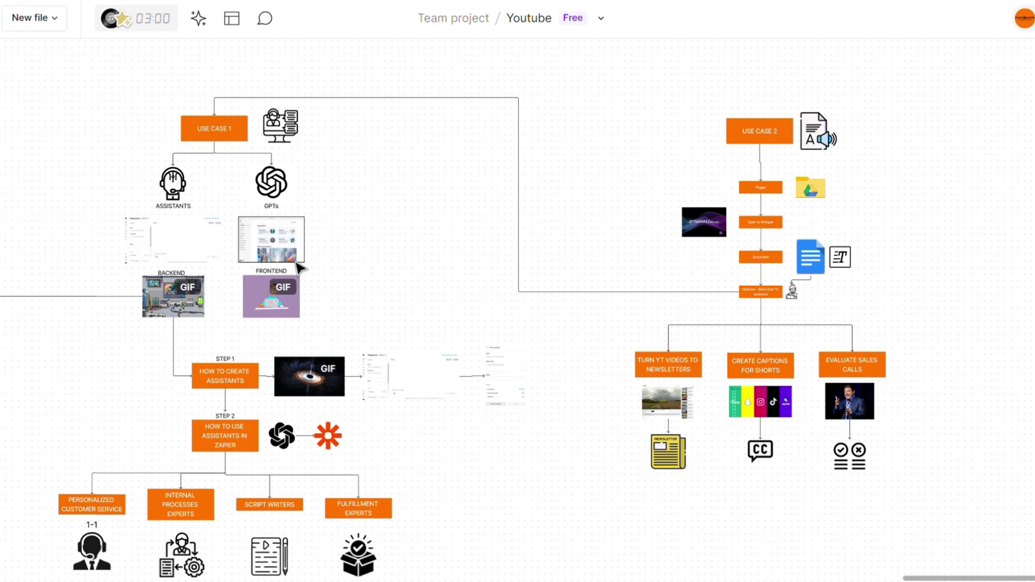
pyautogui.scroll(-2, 296, 264)
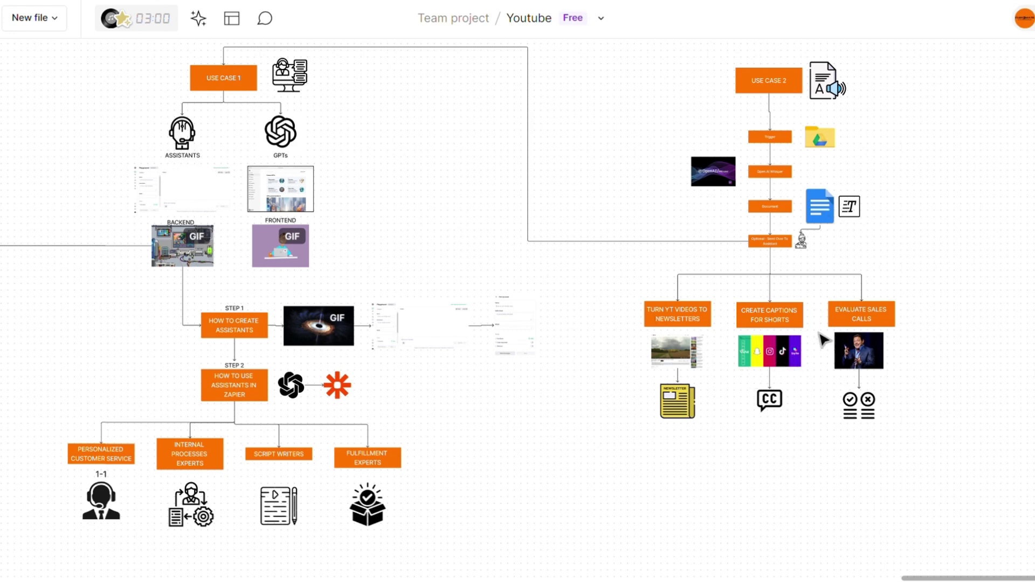
pyautogui.hscroll(10, 825, 336)
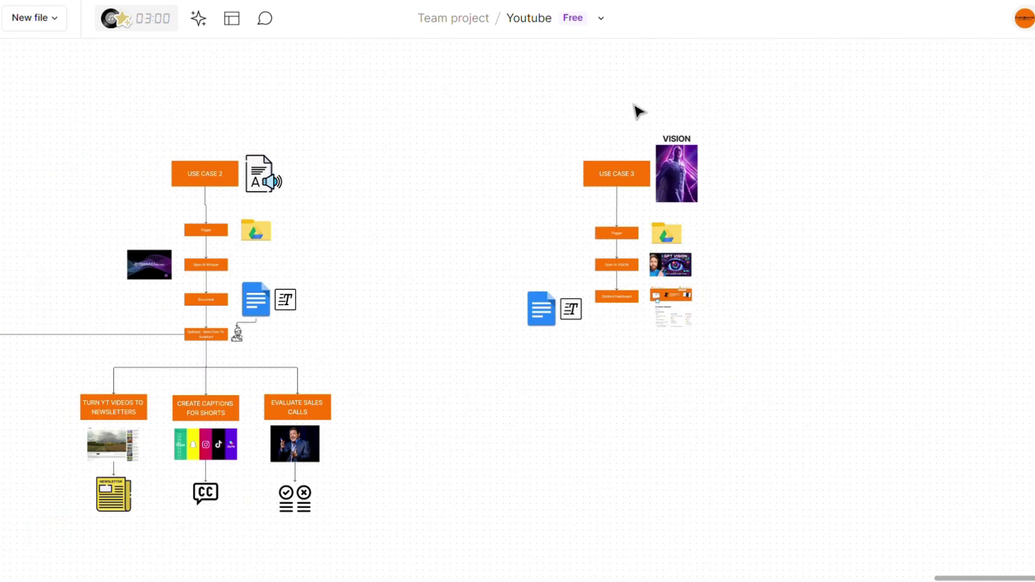
# - Zoom and pan until Trigger, Open AI VISION and Content Dashboard fill the screen
pyautogui.scroll(5, 620, 205)
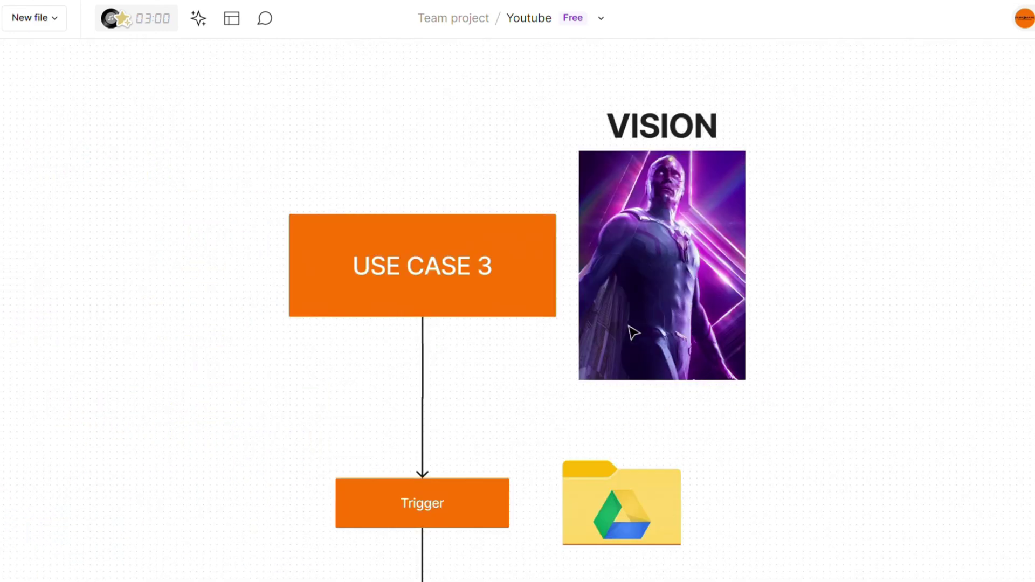
pyautogui.moveTo(619, 302); pyautogui.dragTo(678, 254)
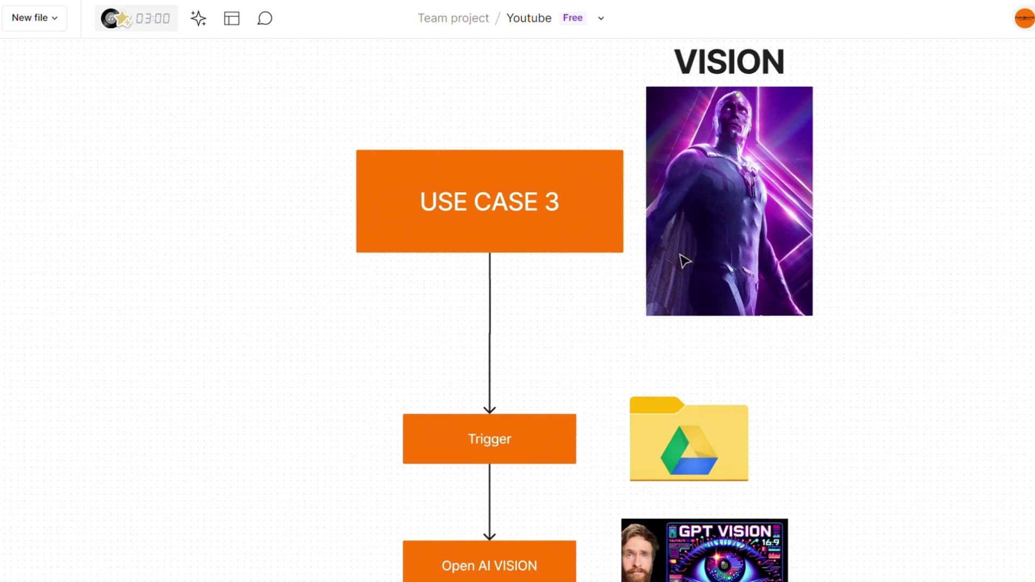
pyautogui.scroll(-2, 681, 325)
pyautogui.scroll(-5, 684, 280)
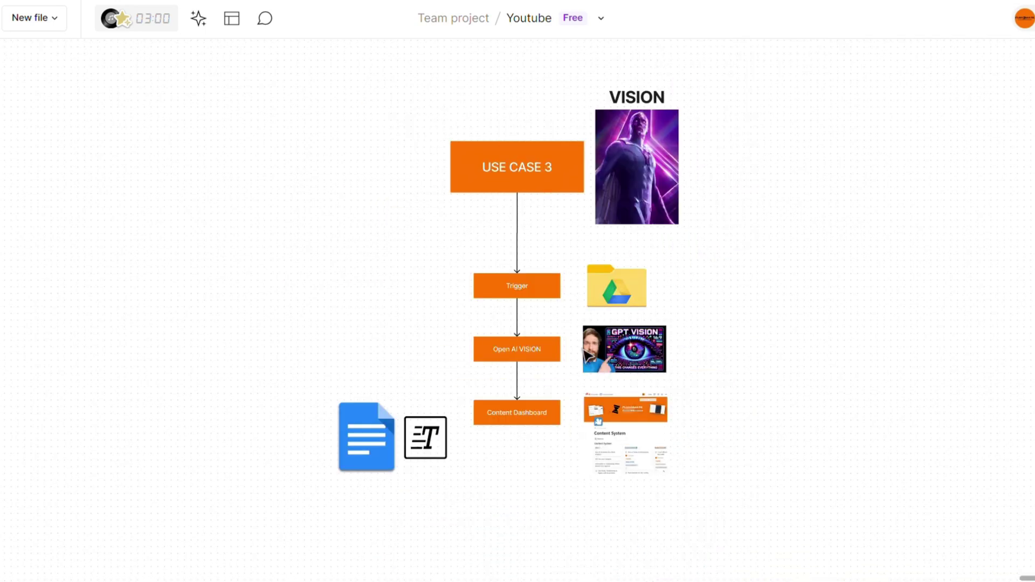
pyautogui.scroll(3, 616, 355)
pyautogui.moveTo(608, 384); pyautogui.dragTo(586, 283)
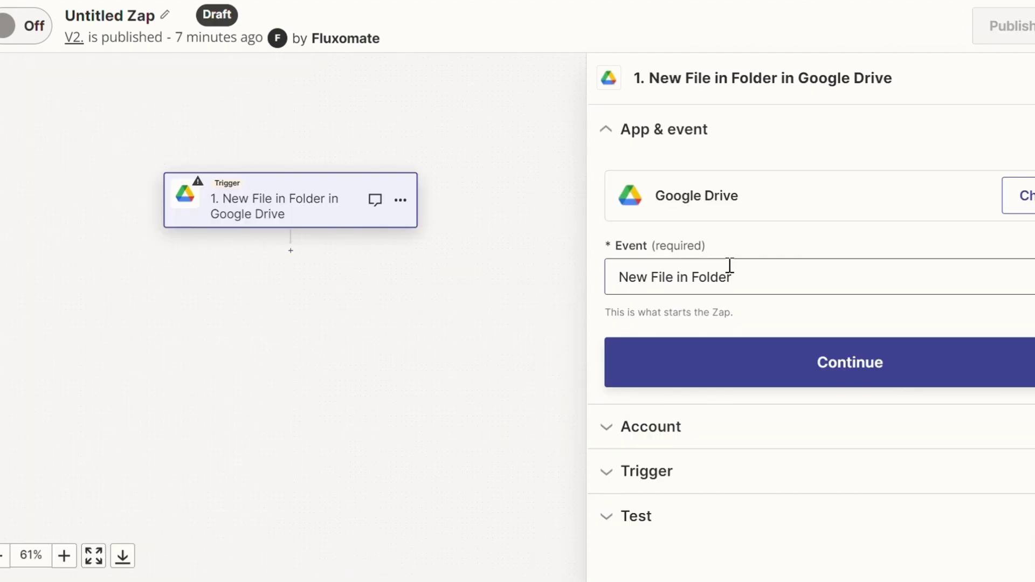
# - Confirm the New File in Folder event and Drive account, then upload 'Your paragraph text (59)' to Drive
pyautogui.click(723, 351)
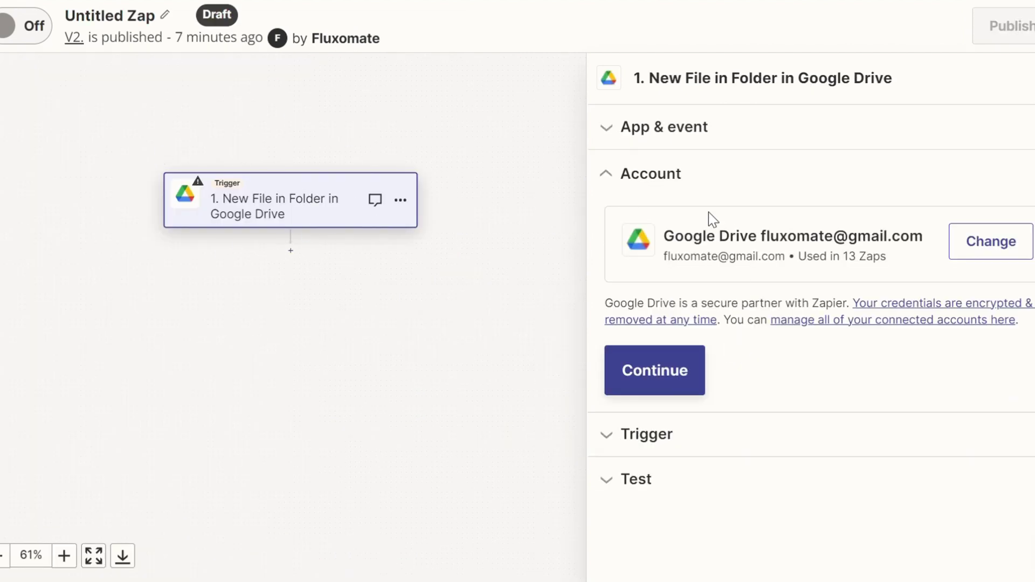
pyautogui.click(678, 400)
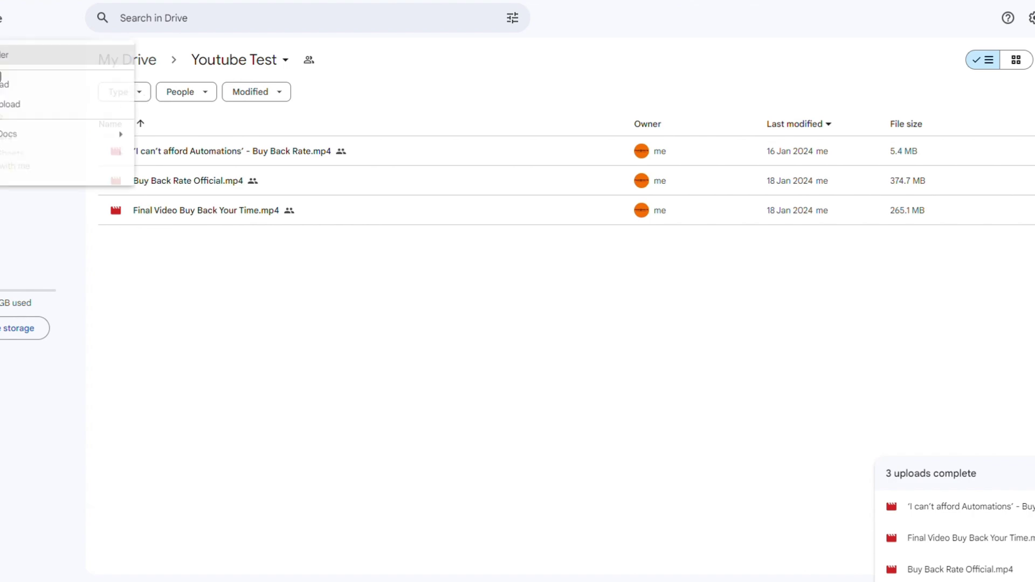
pyautogui.click(7, 88)
pyautogui.click(603, 140)
pyautogui.doubleClick(603, 139)
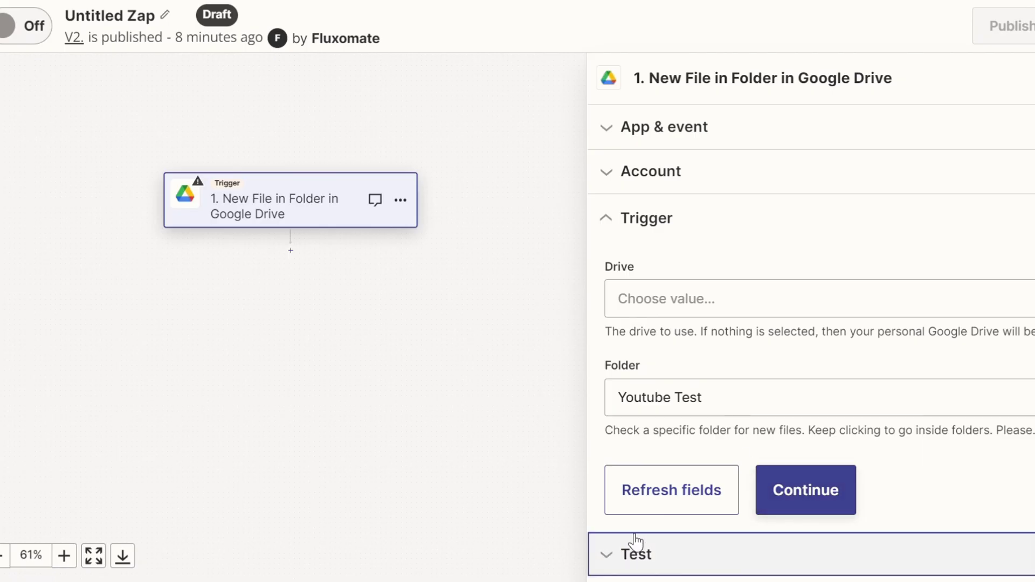
# - Add a ChatGPT step 2 using the Analyze Image Content With Vision event
pyautogui.click(636, 539)
pyautogui.click(291, 250)
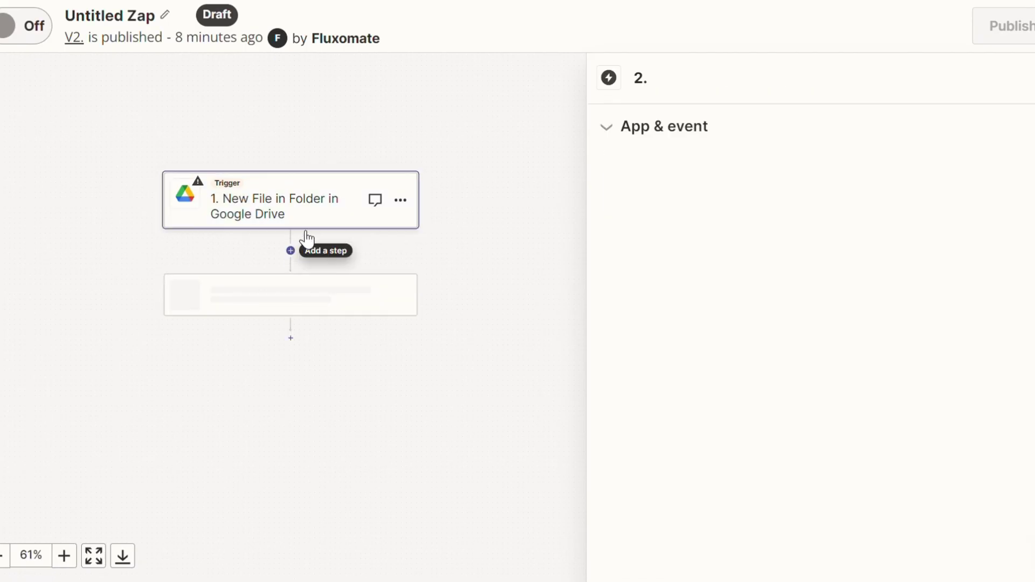
pyautogui.write('chat')
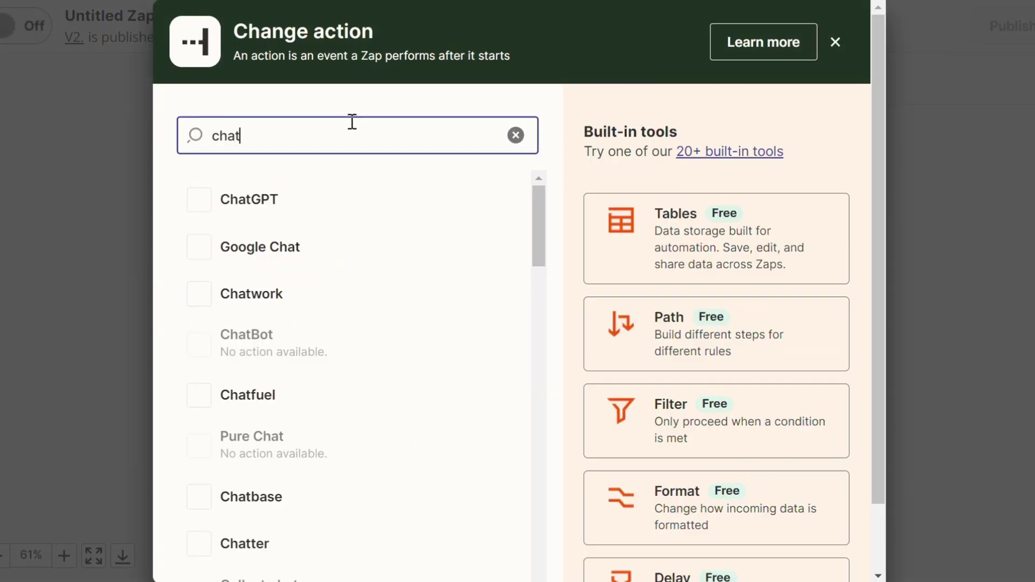
pyautogui.click(340, 199)
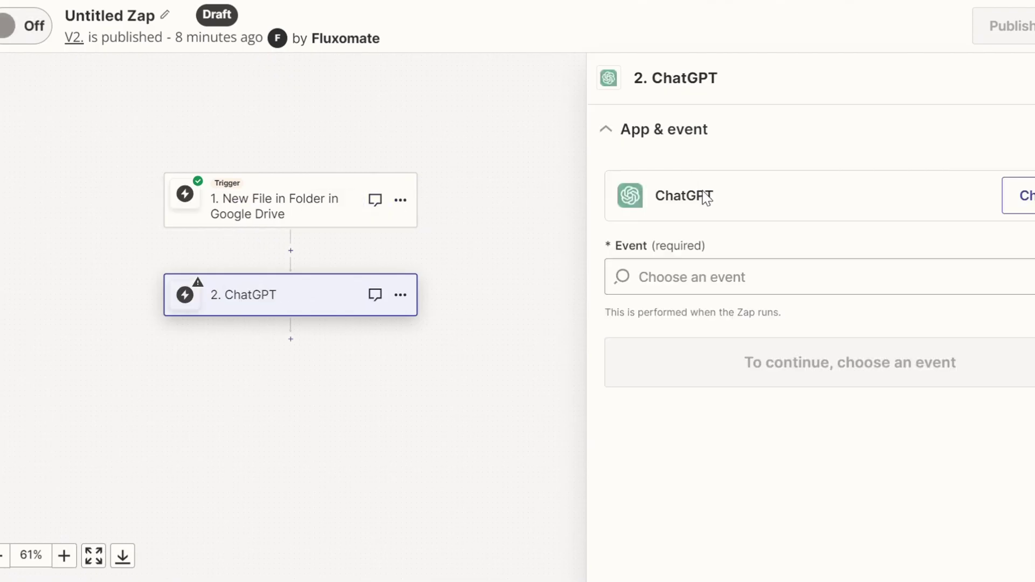
pyautogui.click(746, 269)
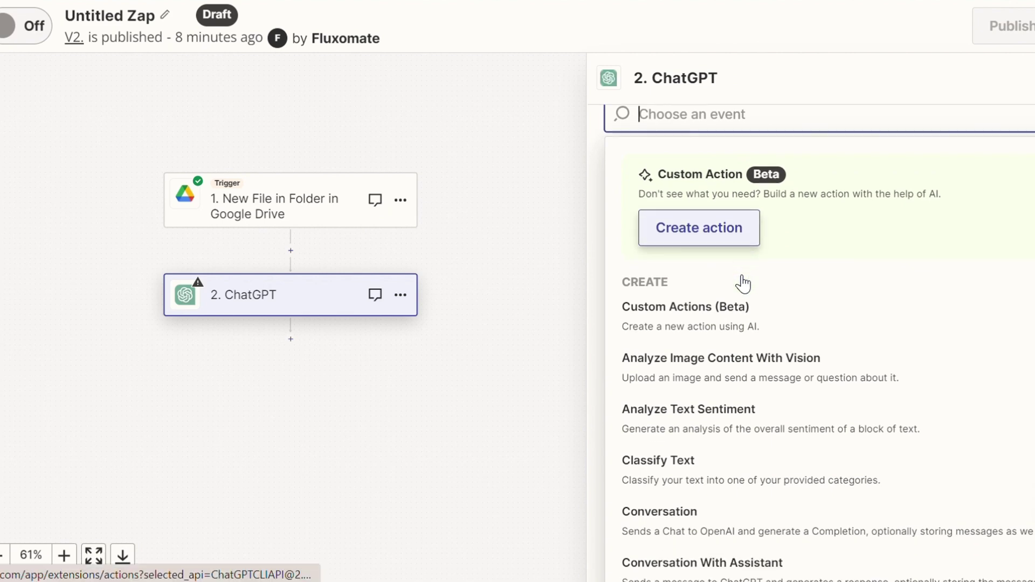
pyautogui.click(746, 362)
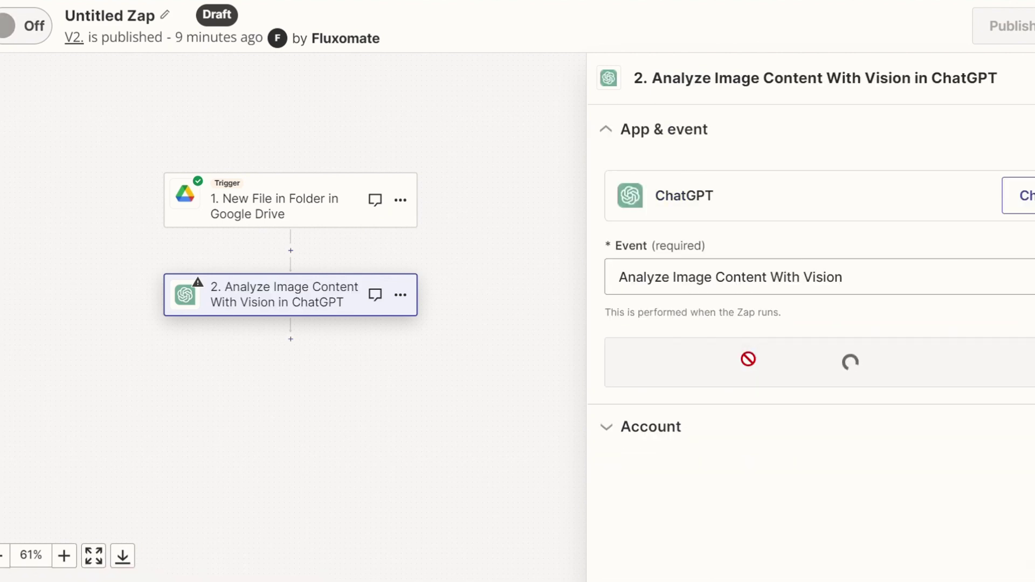
pyautogui.click(777, 354)
# - Set the message to 'WHat is this iamge?' and the image to the Drive file's Web Content Link
pyautogui.click(716, 224)
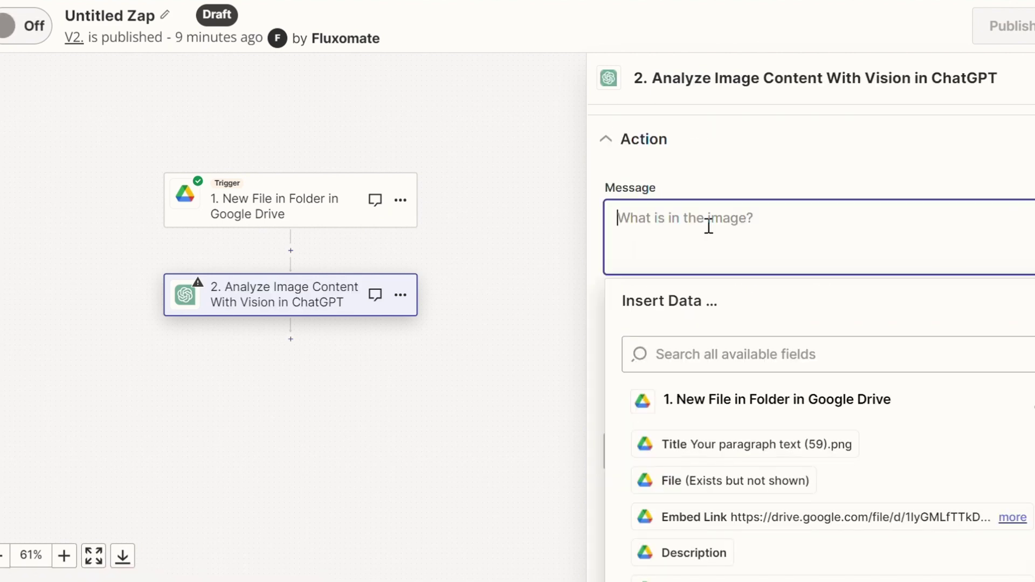
pyautogui.write('WHat is this iamge?')
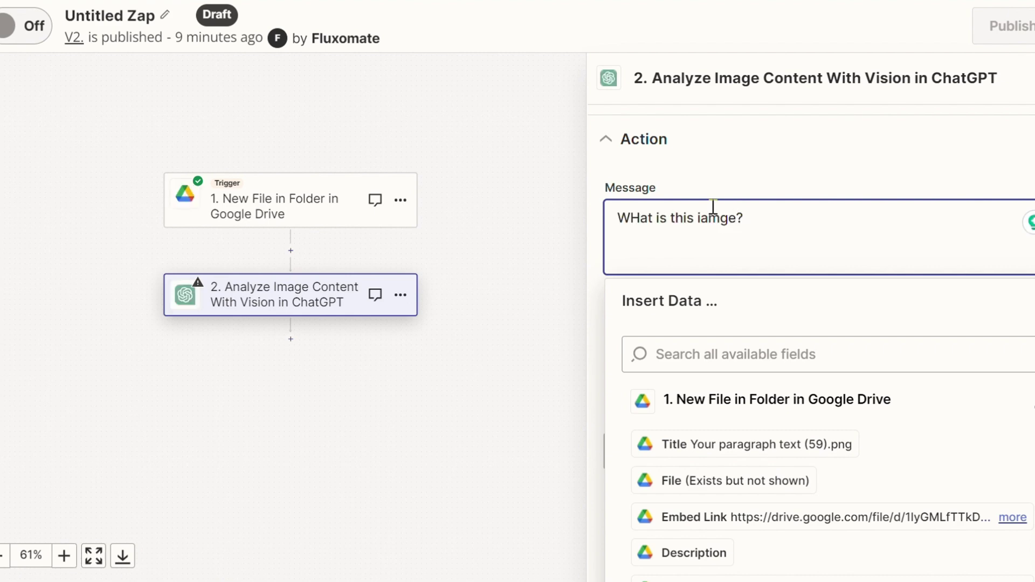
pyautogui.click(739, 350)
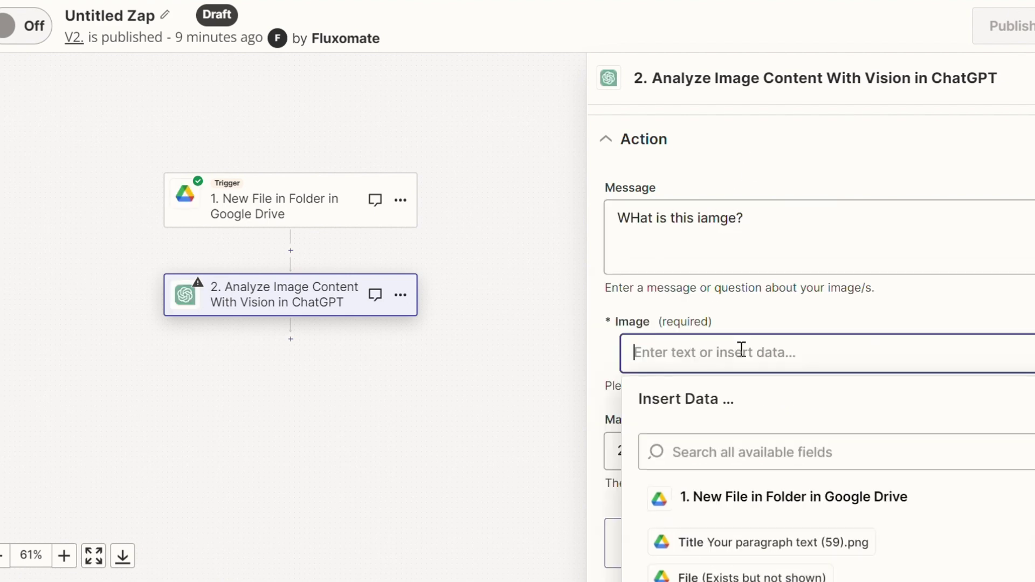
pyautogui.scroll(-5, 784, 426)
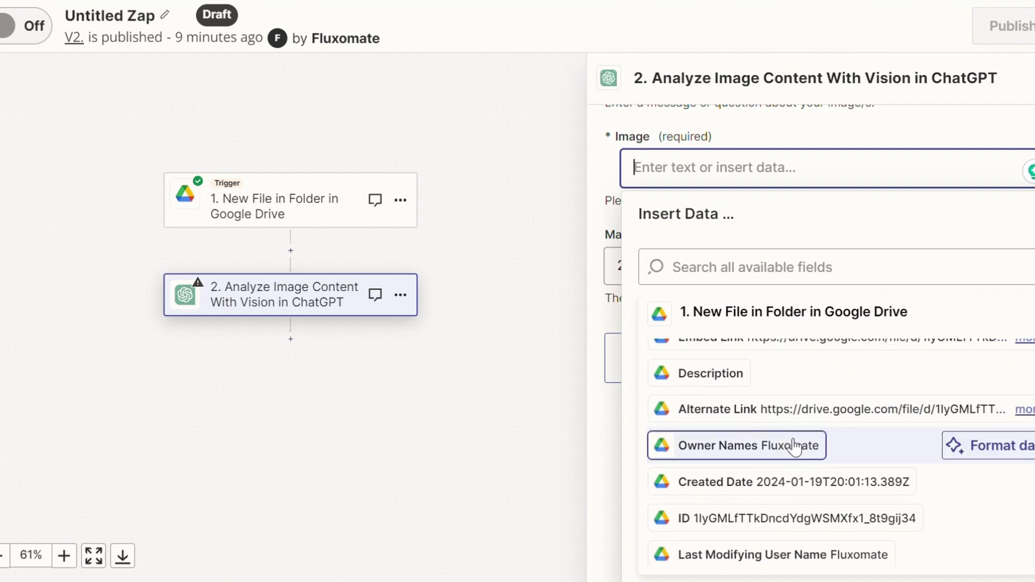
pyautogui.scroll(-4, 795, 443)
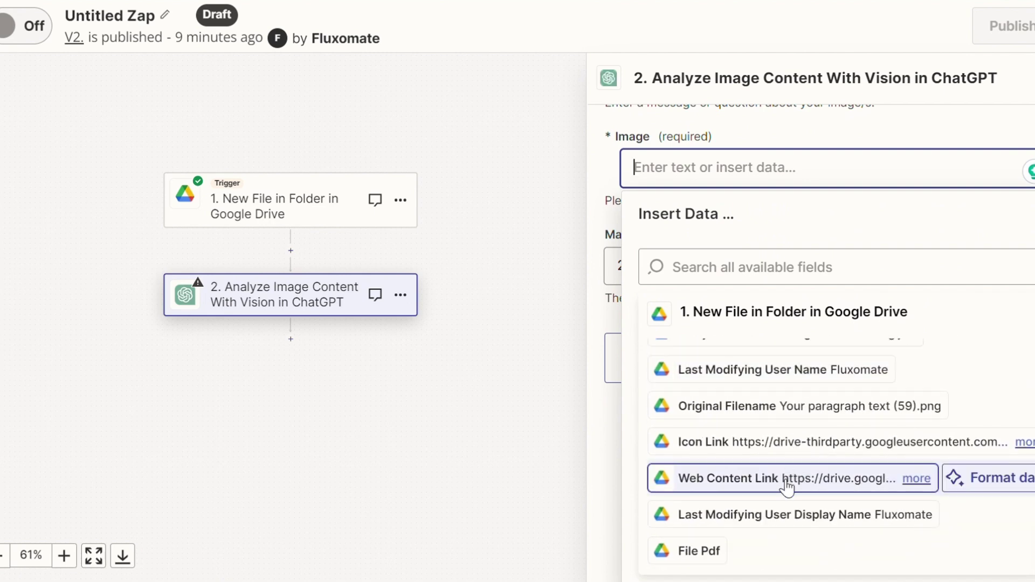
pyautogui.click(795, 478)
pyautogui.click(608, 168)
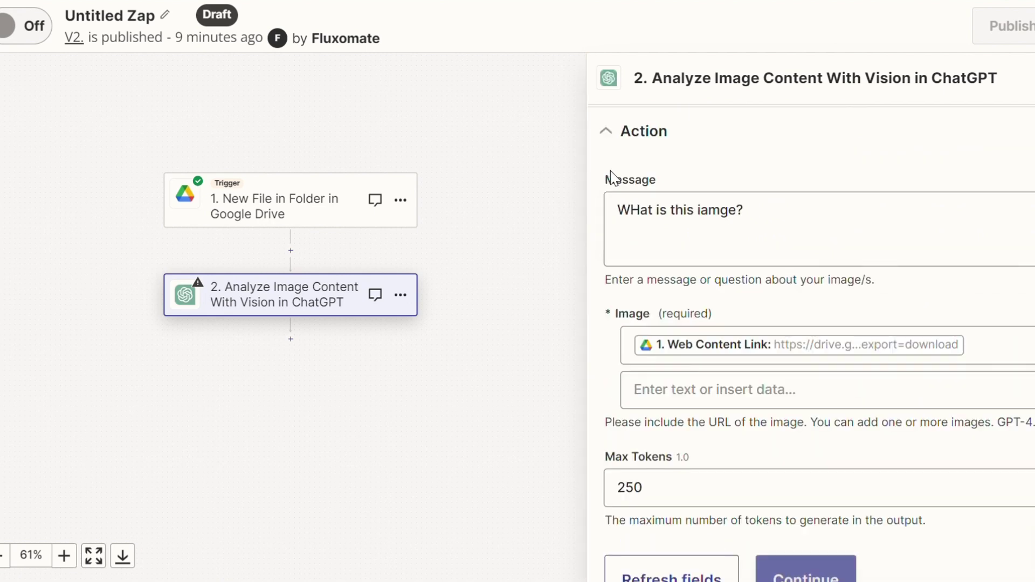
# - Test the ChatGPT Vision step and read its analysis of the business book promotional graphic
pyautogui.click(736, 561)
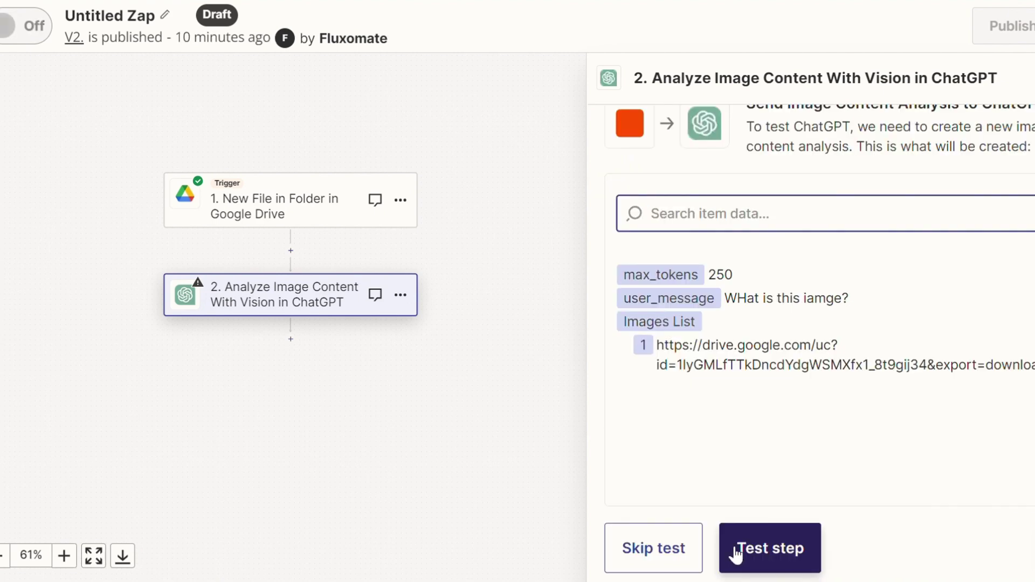
pyautogui.click(809, 555)
pyautogui.moveTo(647, 256); pyautogui.dragTo(781, 300)
pyautogui.click(750, 276)
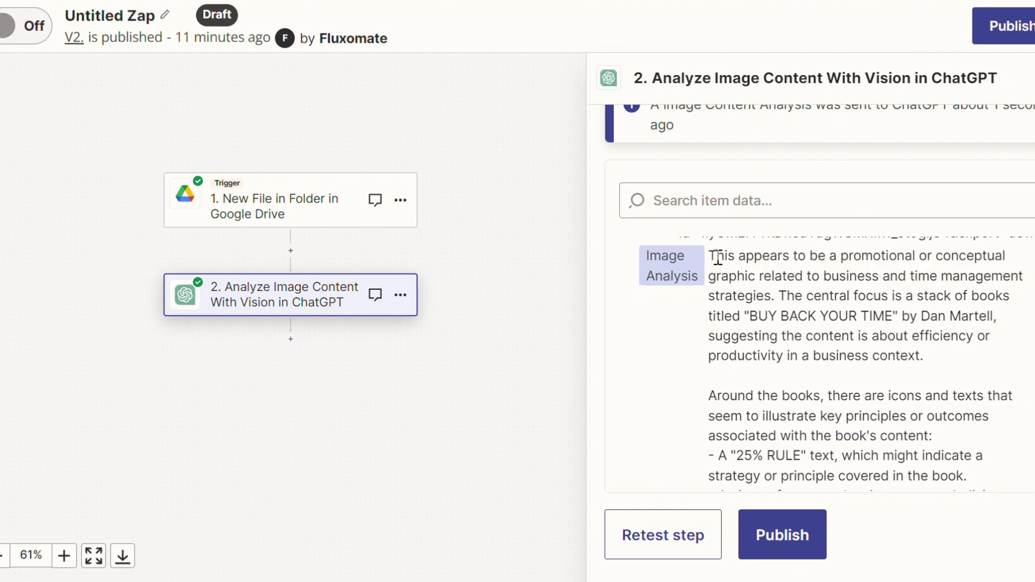
pyautogui.moveTo(717, 257); pyautogui.dragTo(917, 358)
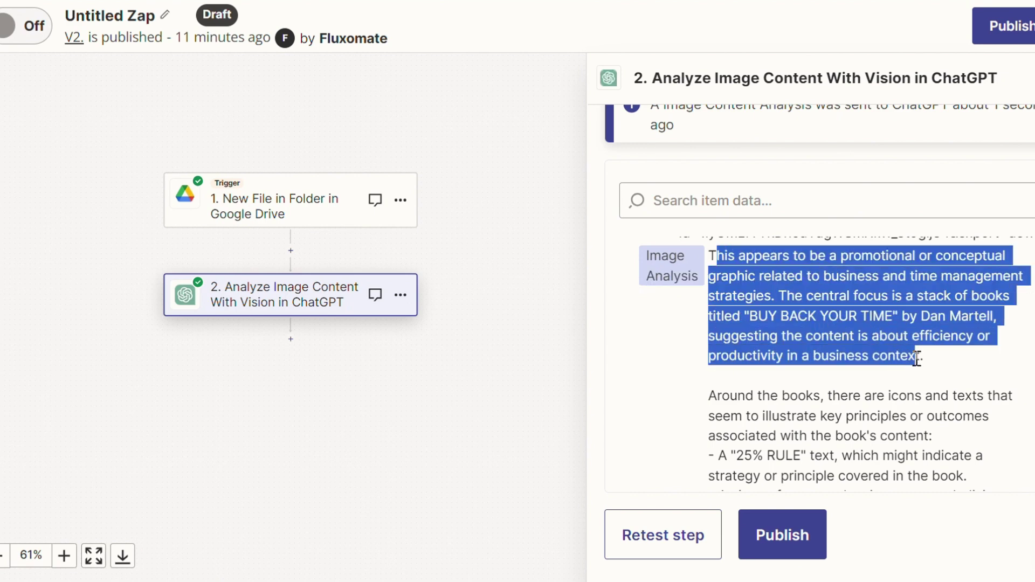
pyautogui.click(875, 333)
pyautogui.scroll(-1, 875, 333)
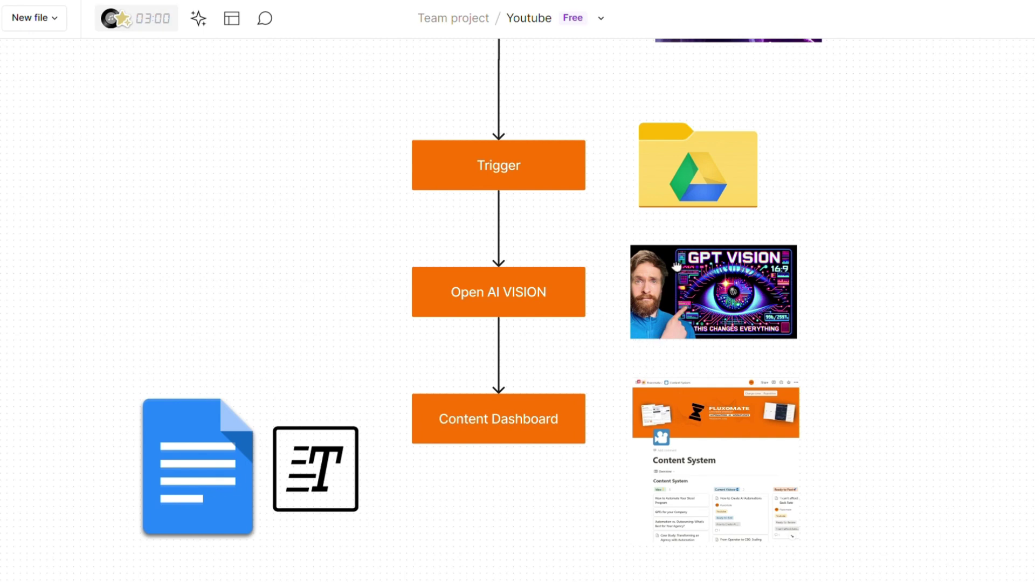
pyautogui.moveTo(678, 268); pyautogui.dragTo(701, 192)
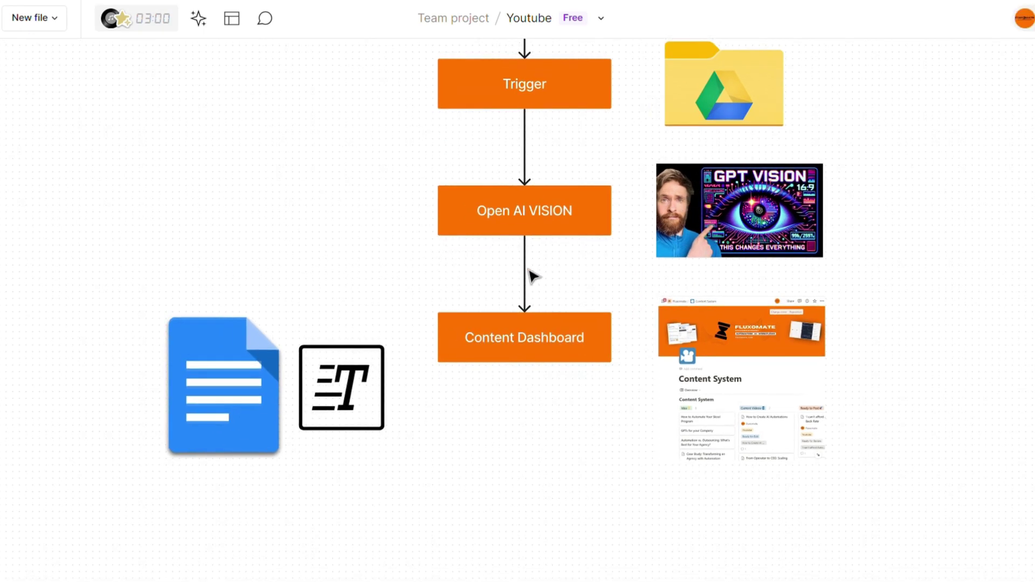
pyautogui.moveTo(640, 323); pyautogui.dragTo(601, 376)
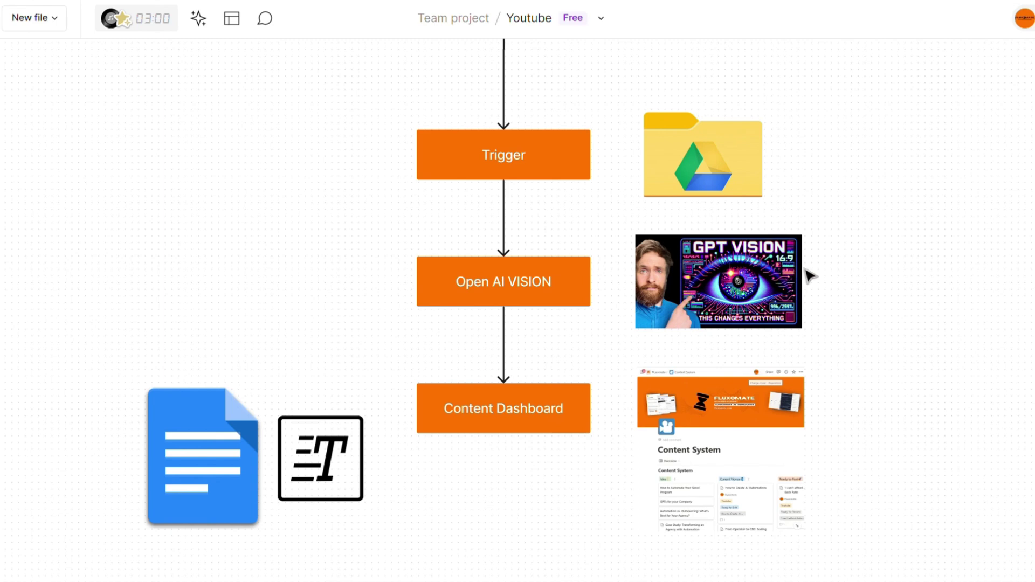
pyautogui.scroll(5, 801, 250)
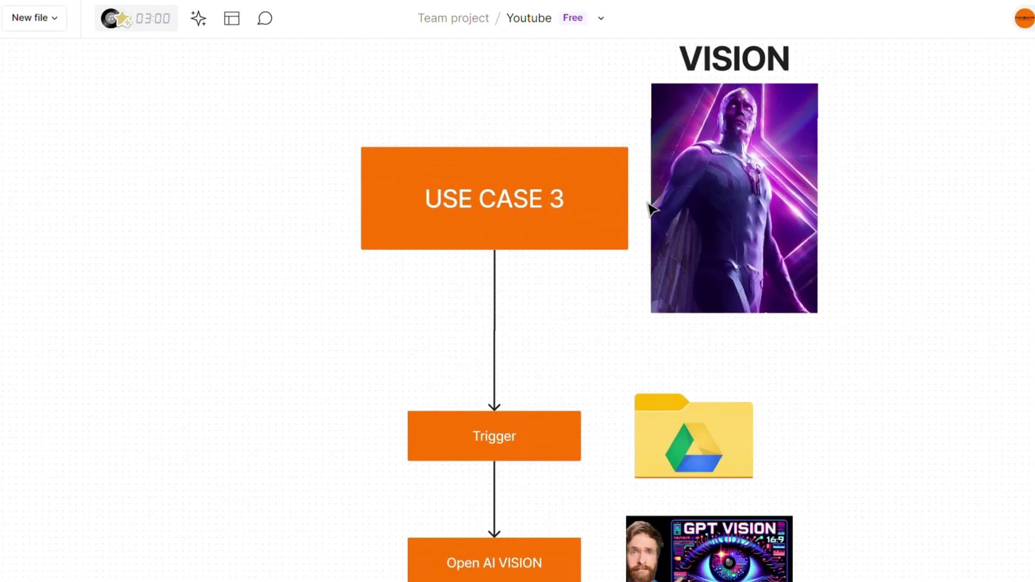
pyautogui.scroll(-4, 654, 167)
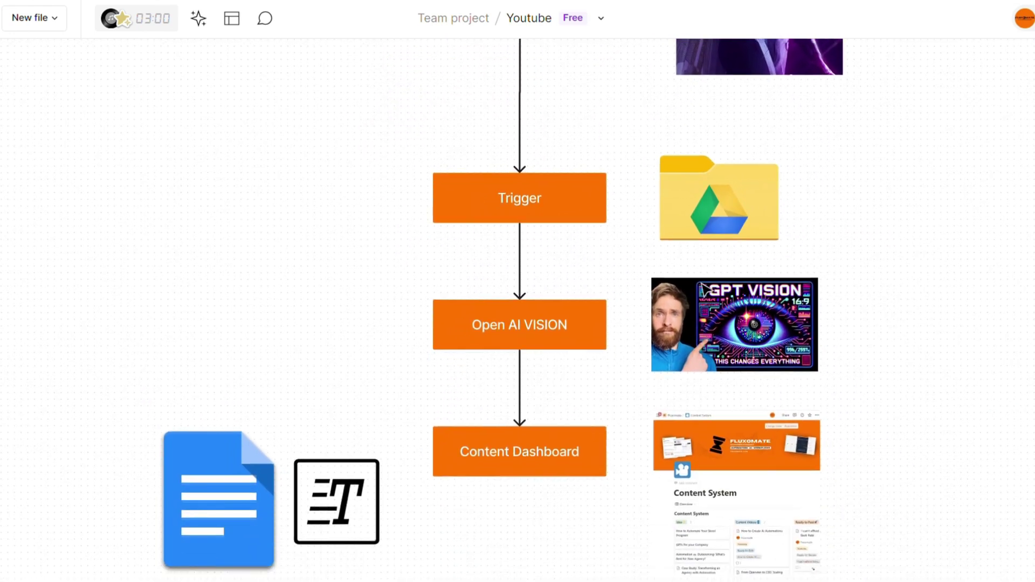
pyautogui.scroll(-5, 562, 189)
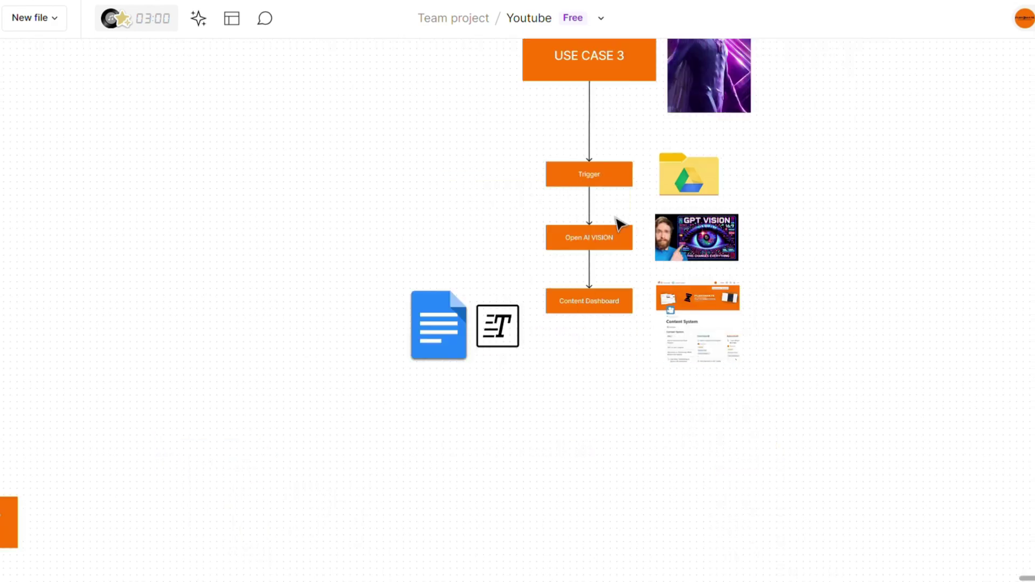
pyautogui.hscroll(-15, 620, 223)
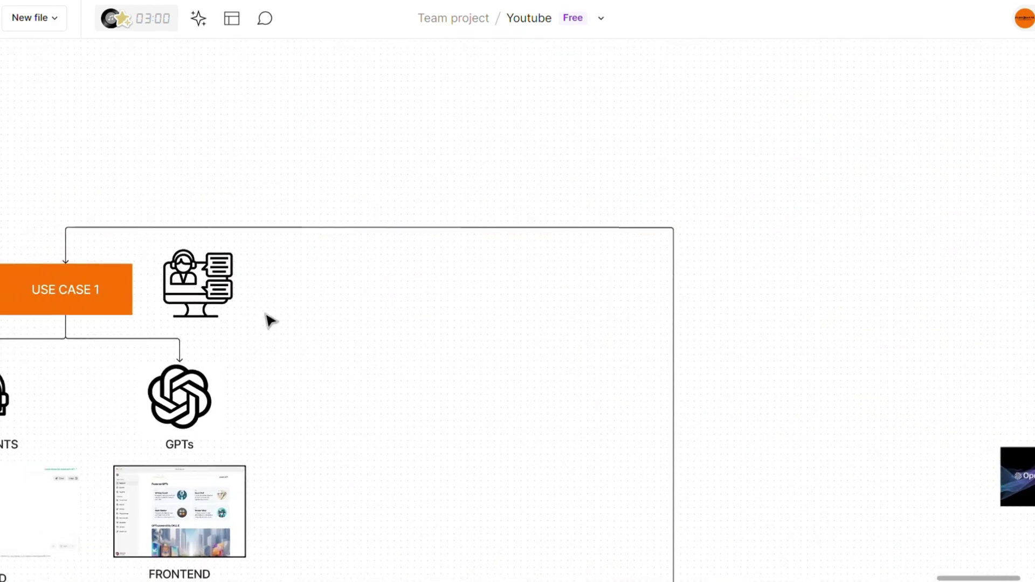
pyautogui.scroll(-3, 281, 330)
pyautogui.hscroll(-5, 281, 330)
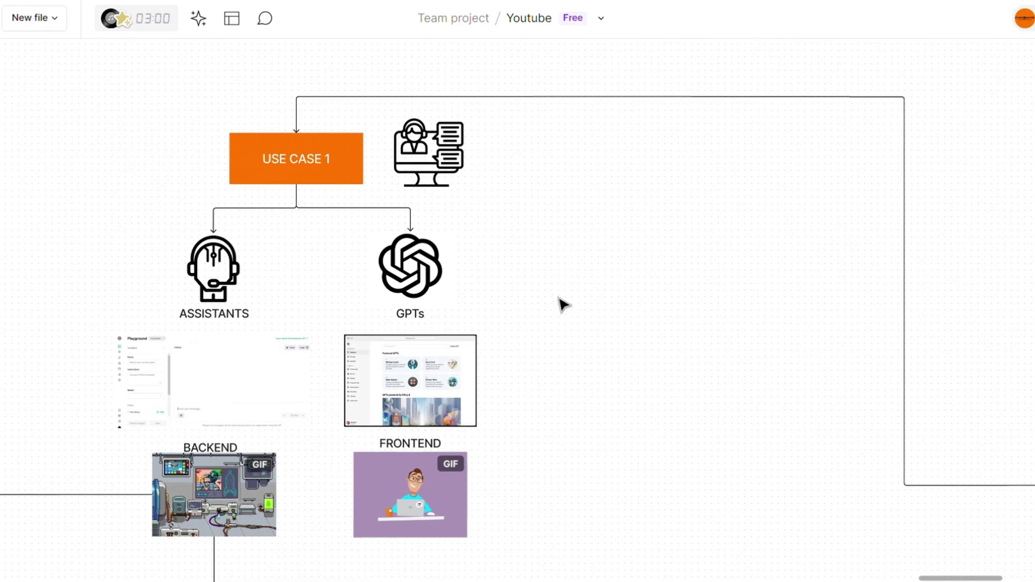
pyautogui.scroll(-8, 183, 260)
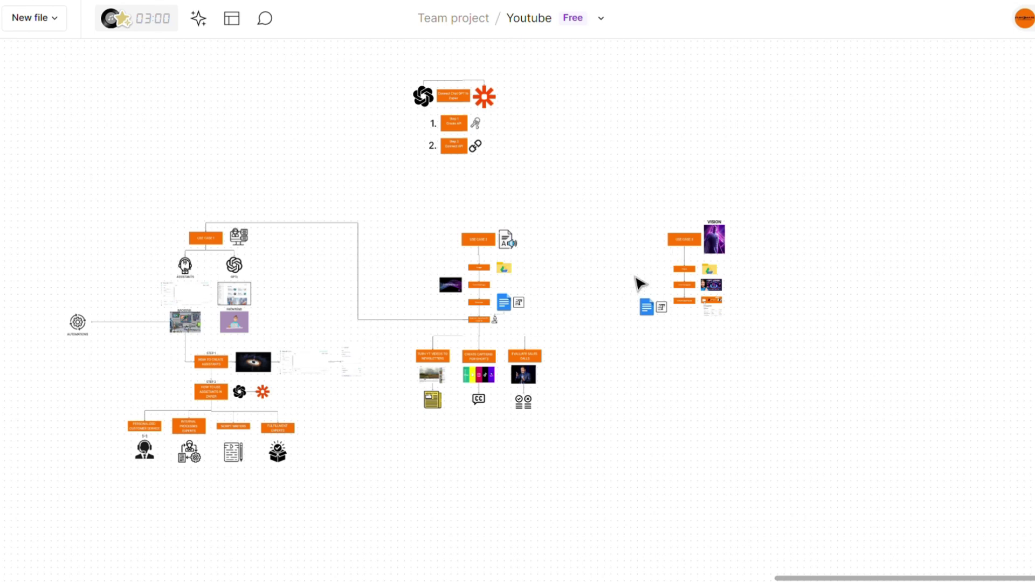
pyautogui.scroll(5, 593, 279)
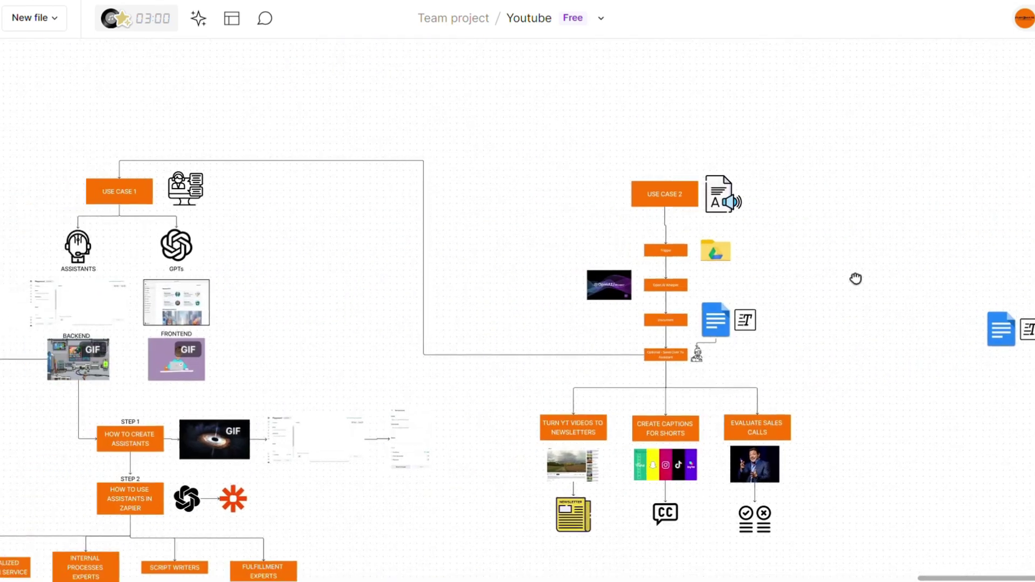
pyautogui.moveTo(302, 236); pyautogui.dragTo(587, 206)
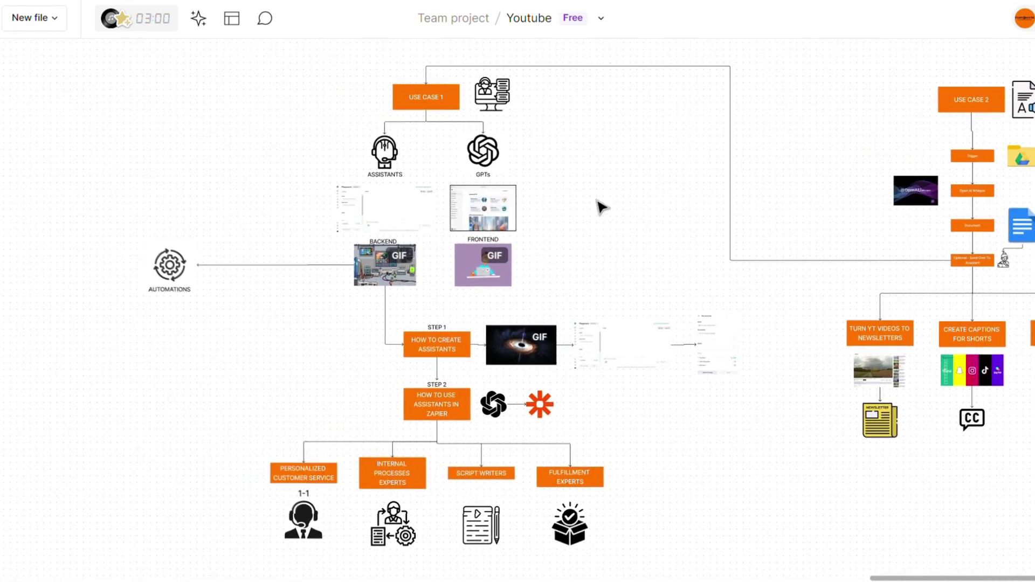
pyautogui.moveTo(642, 211); pyautogui.dragTo(649, 166)
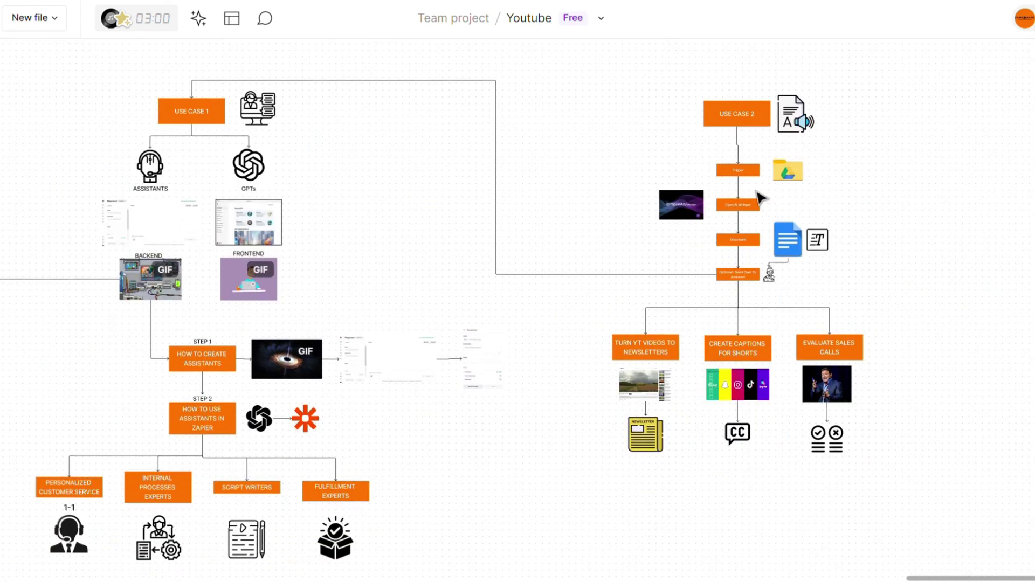
pyautogui.hscroll(8, 760, 198)
pyautogui.scroll(2, 760, 198)
pyautogui.scroll(-5, 446, 315)
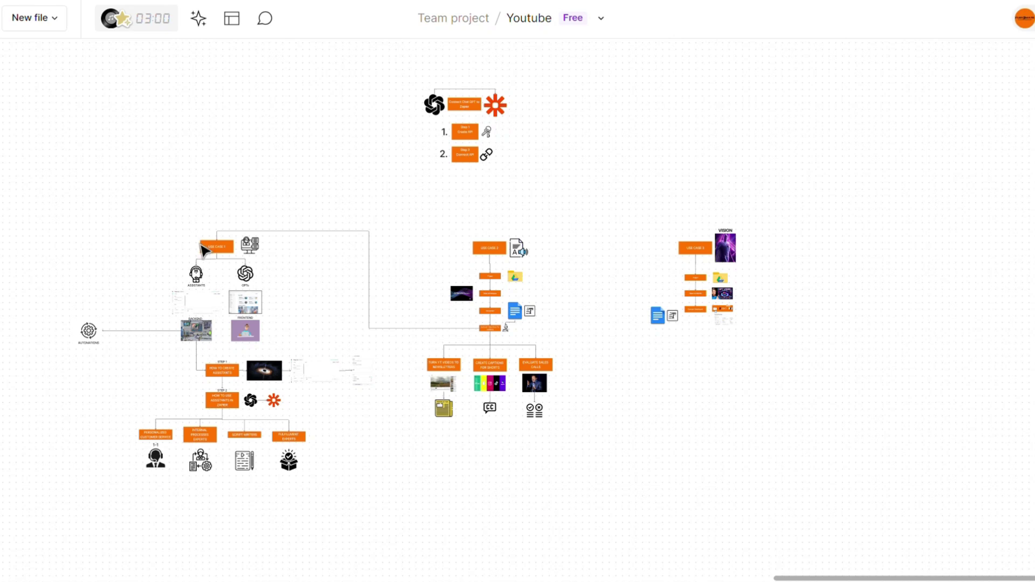
pyautogui.moveTo(54, 198); pyautogui.dragTo(811, 471)
pyautogui.click(493, 199)
pyautogui.moveTo(133, 191); pyautogui.dragTo(260, 159)
pyautogui.hscroll(-2, 230, 195)
pyautogui.click(228, 176)
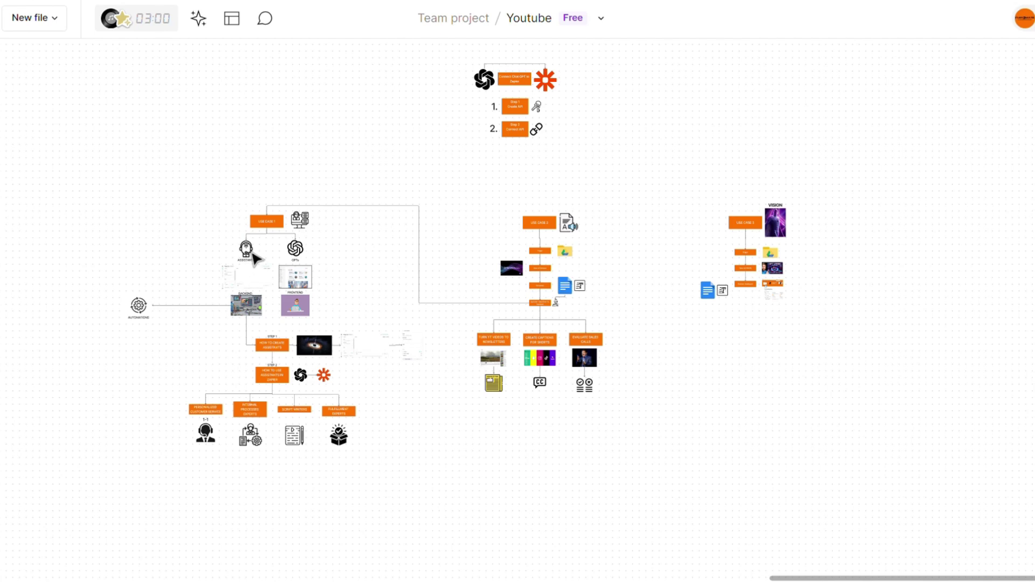
pyautogui.moveTo(138, 179); pyautogui.dragTo(129, 122)
pyautogui.scroll(5, 203, 424)
pyautogui.hotkey('shift', '1')
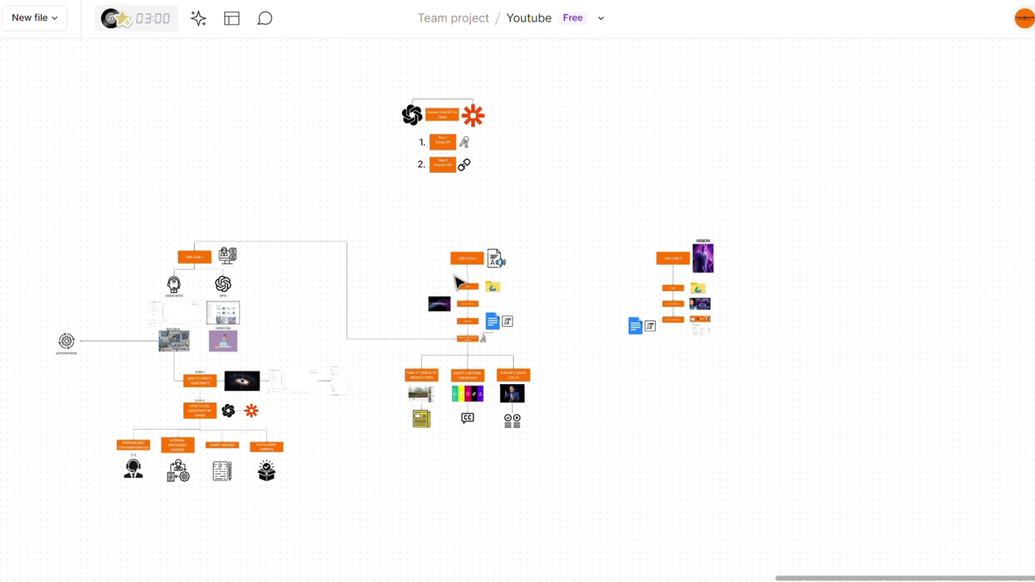
pyautogui.moveTo(389, 247); pyautogui.dragTo(531, 442)
pyautogui.click(539, 461)
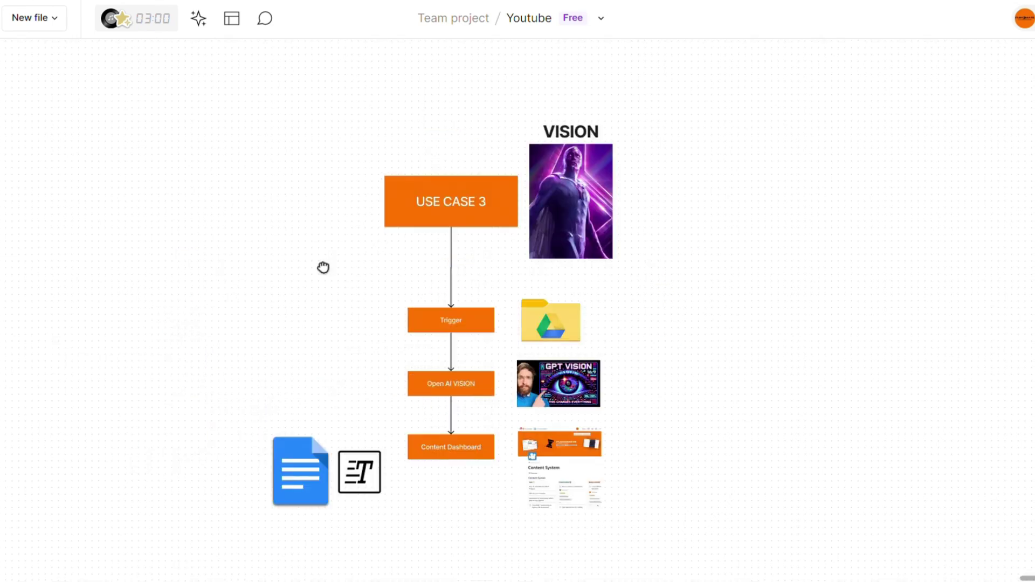
pyautogui.moveTo(323, 267); pyautogui.dragTo(329, 261)
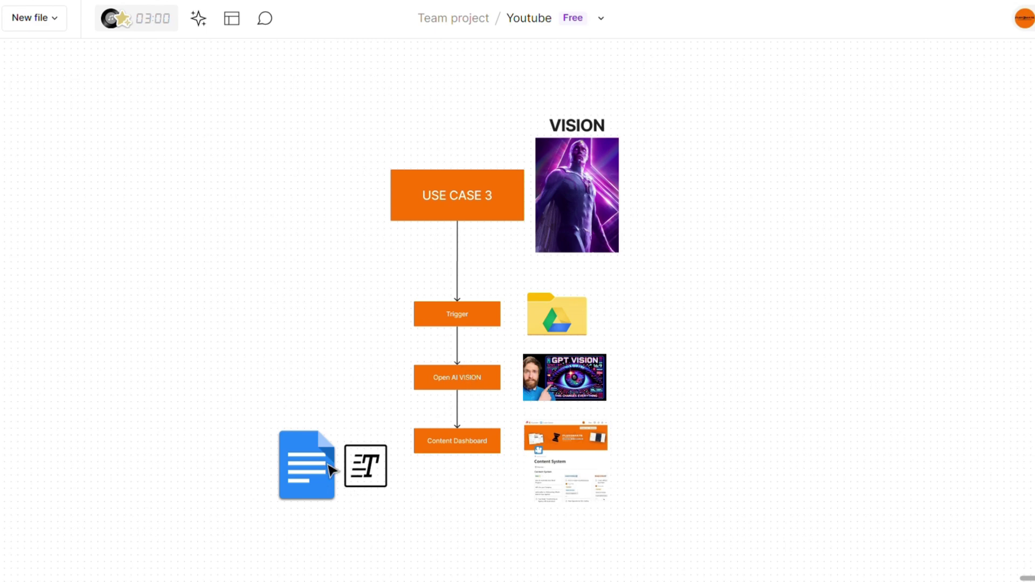
pyautogui.scroll(-10, 357, 422)
pyautogui.moveTo(63, 225); pyautogui.dragTo(787, 477)
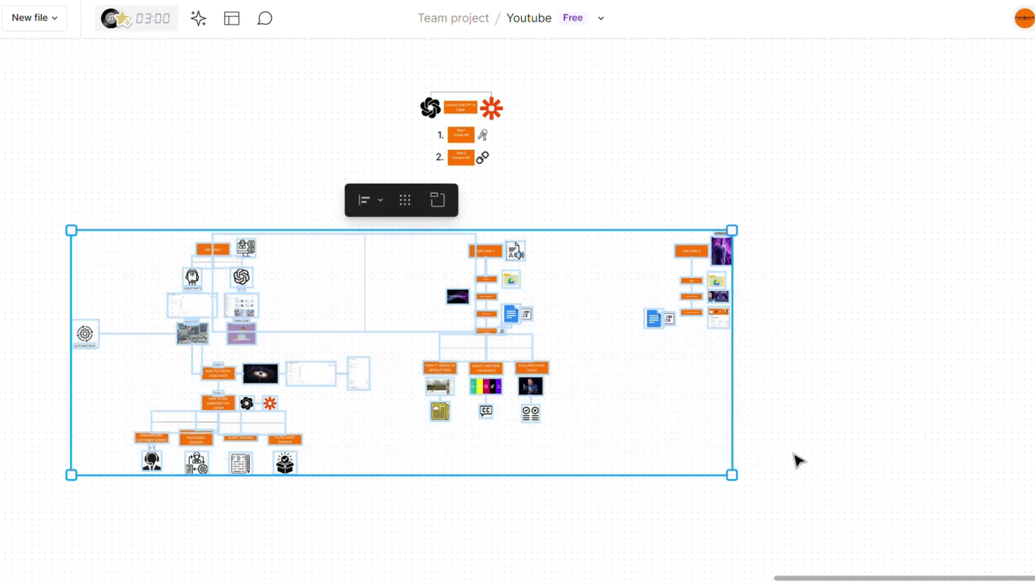
# - Deselect the FigJam diagram by clicking empty canvas
pyautogui.click(798, 461)
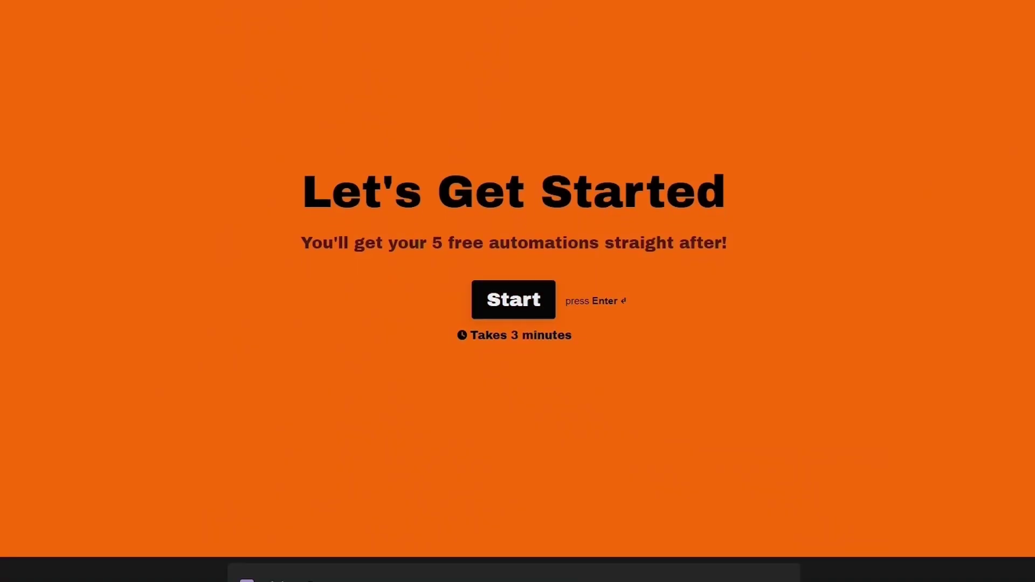
# - Start the Typeform automations form to reach the 'What is your name?' question
pyautogui.click(519, 297)
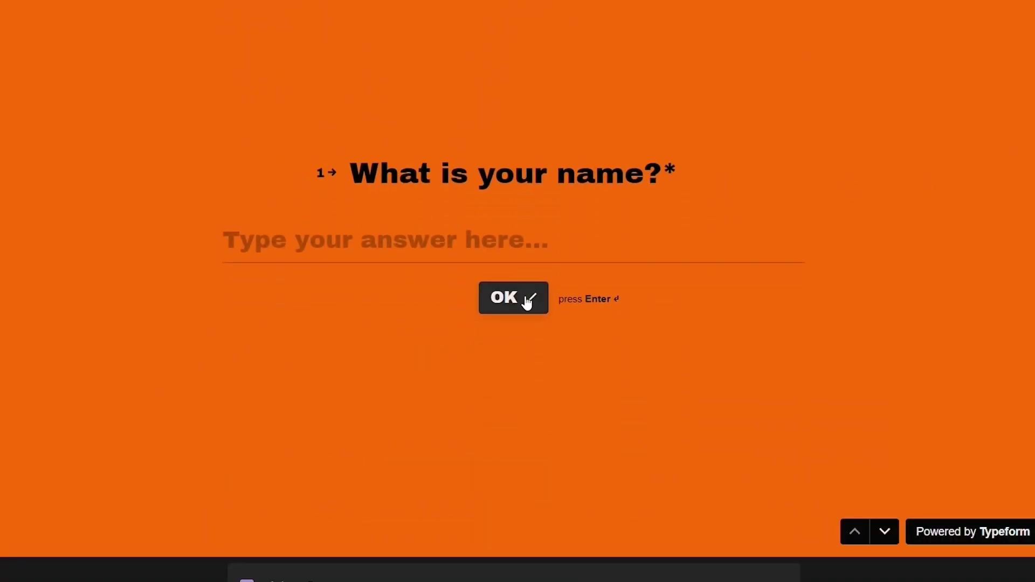